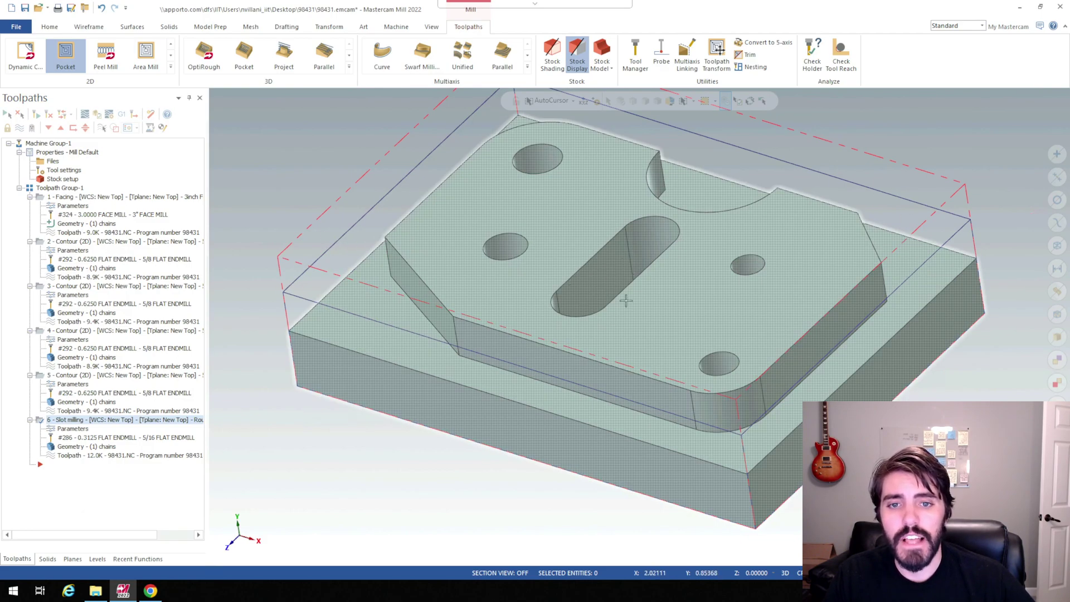
Start a new Drill toolpath and select the upper-left 0.313 hole (Solid Arc 1) as its feature.
scroll(613, 298, up, 2)
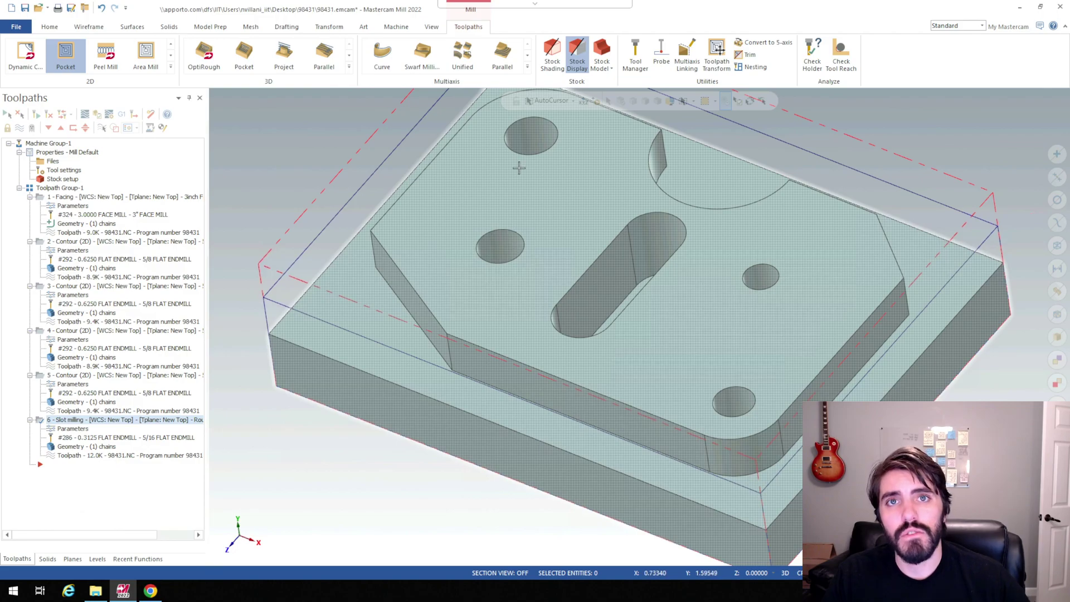
scroll(506, 249, down, 4)
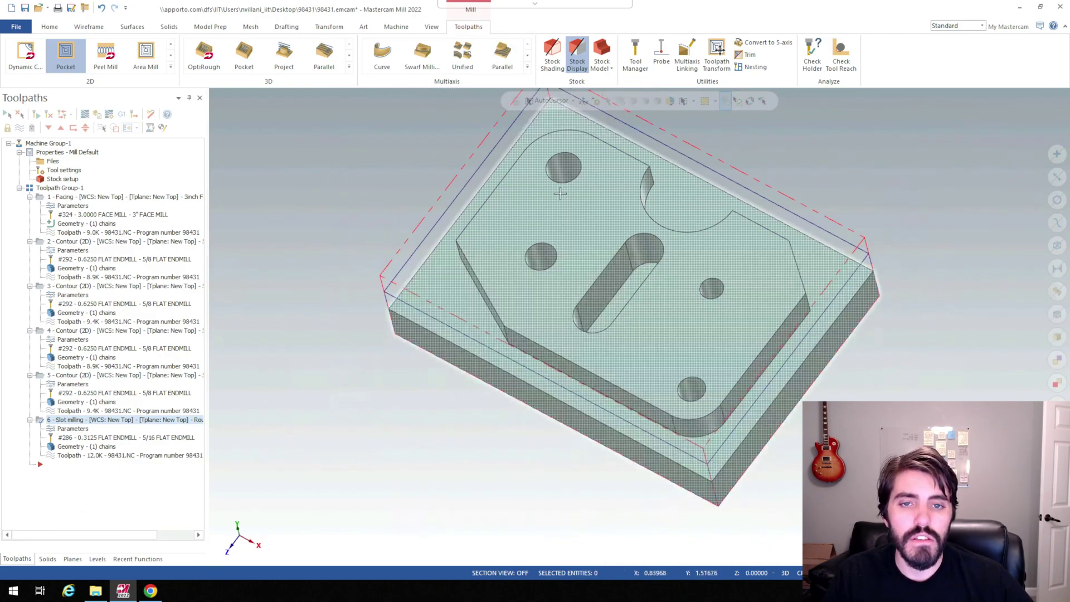
scroll(590, 292, up, 1)
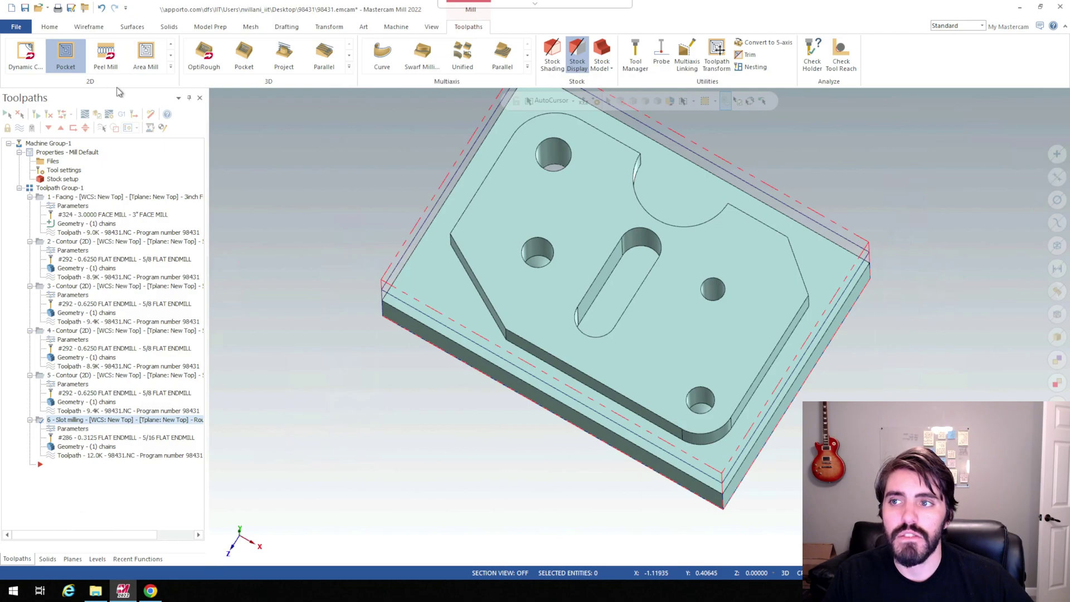
click(171, 68)
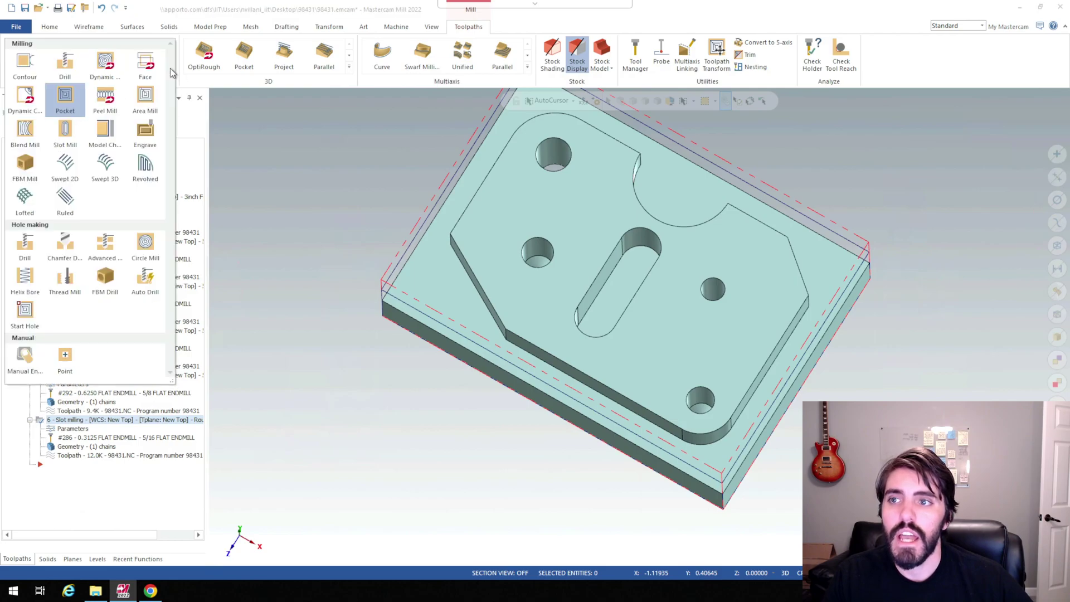
click(70, 82)
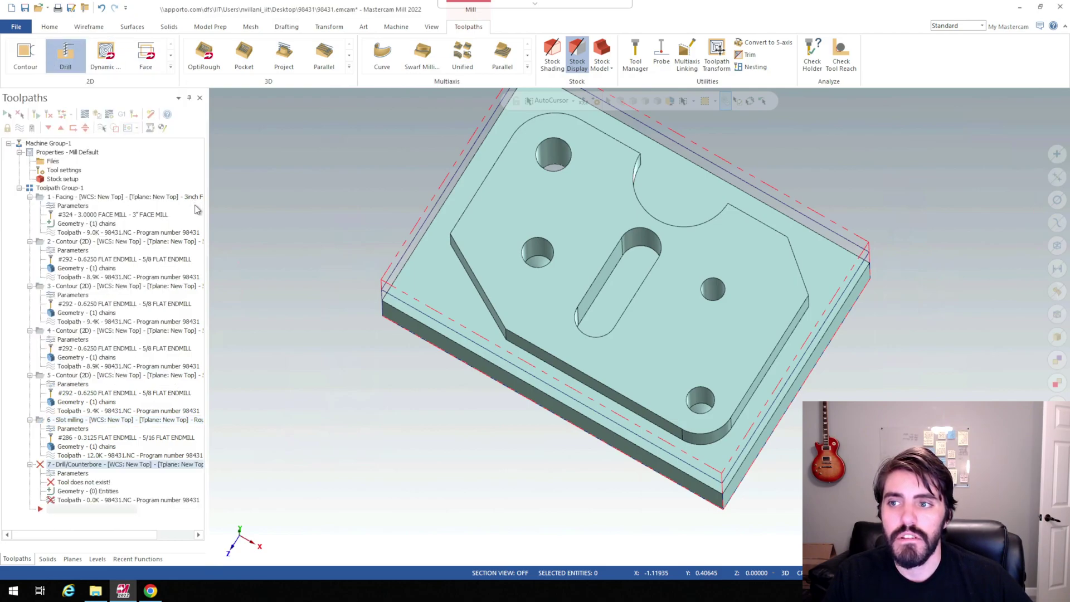
key(alt+7)
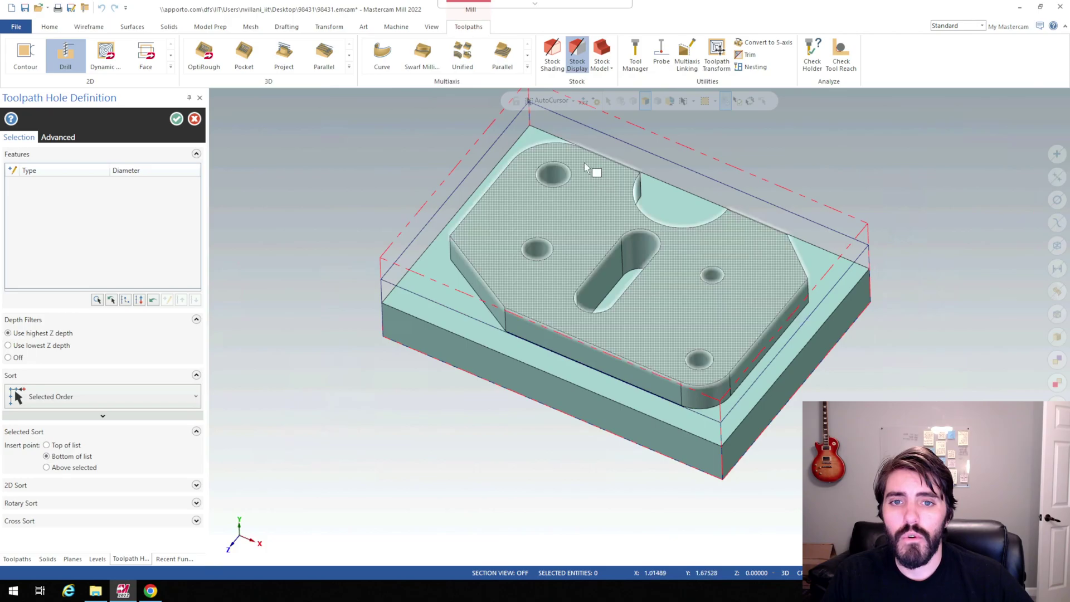
mouse_move(554, 174)
middle_down()
mouse_move(534, 209)
mouse_move(559, 191)
middle_up()
click(560, 192)
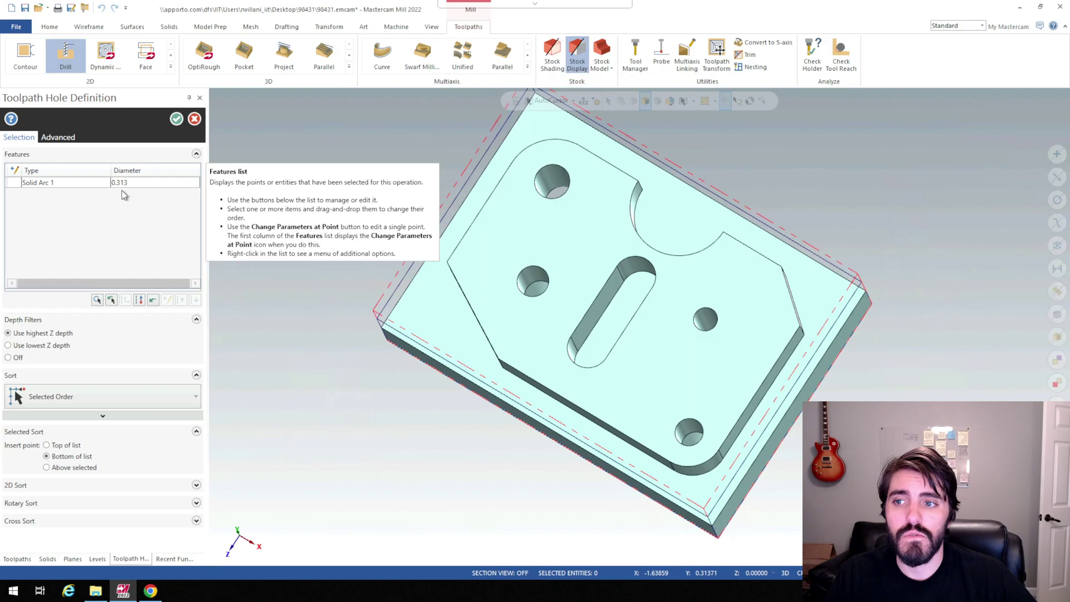
Accept the hole selection and filter the tool library to show drill tools only.
click(176, 118)
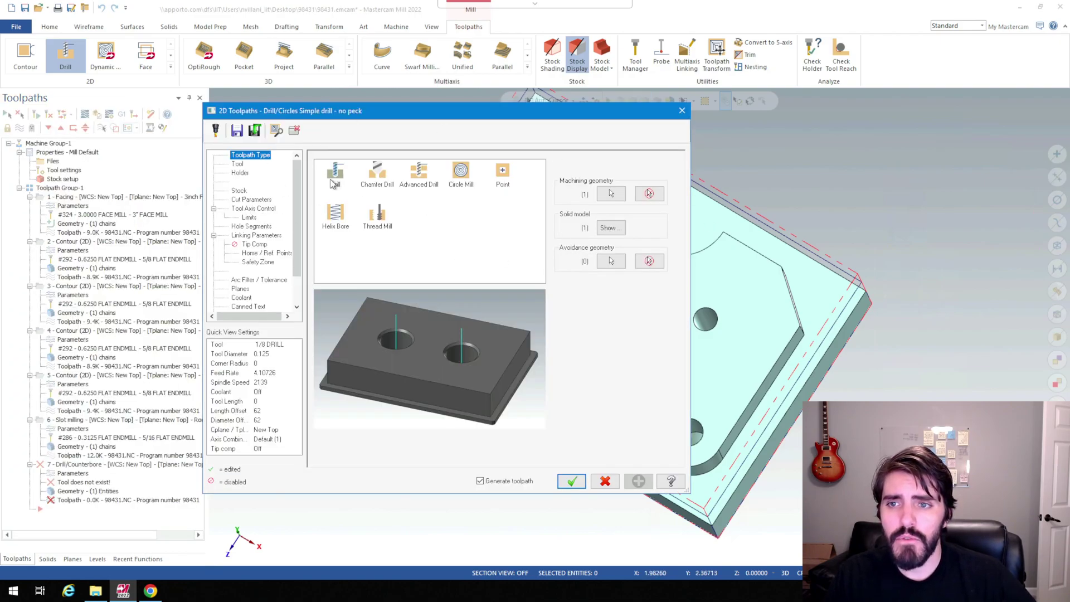
click(240, 164)
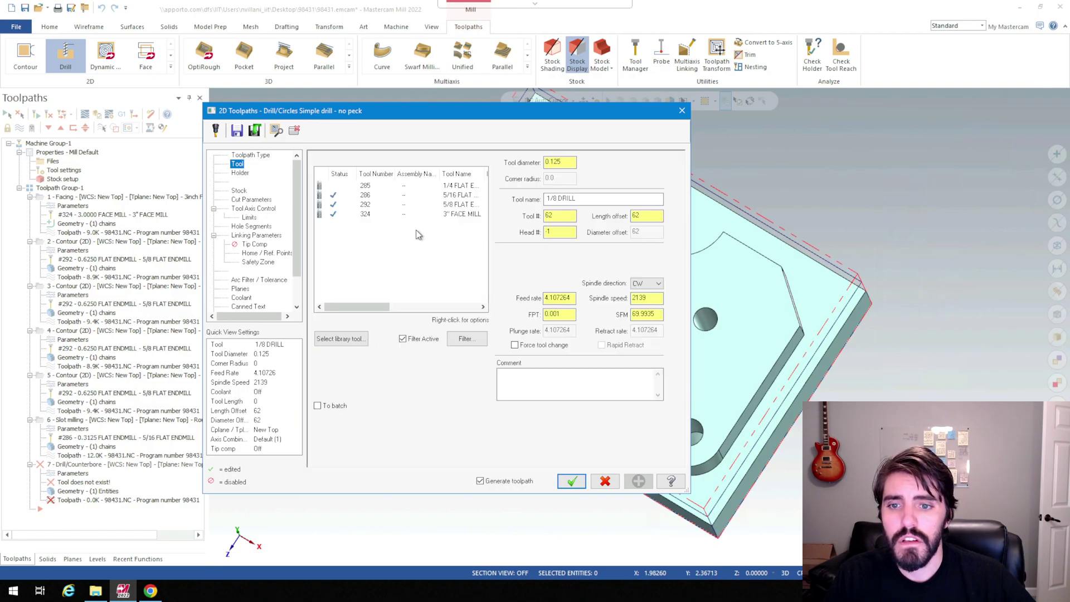
click(341, 339)
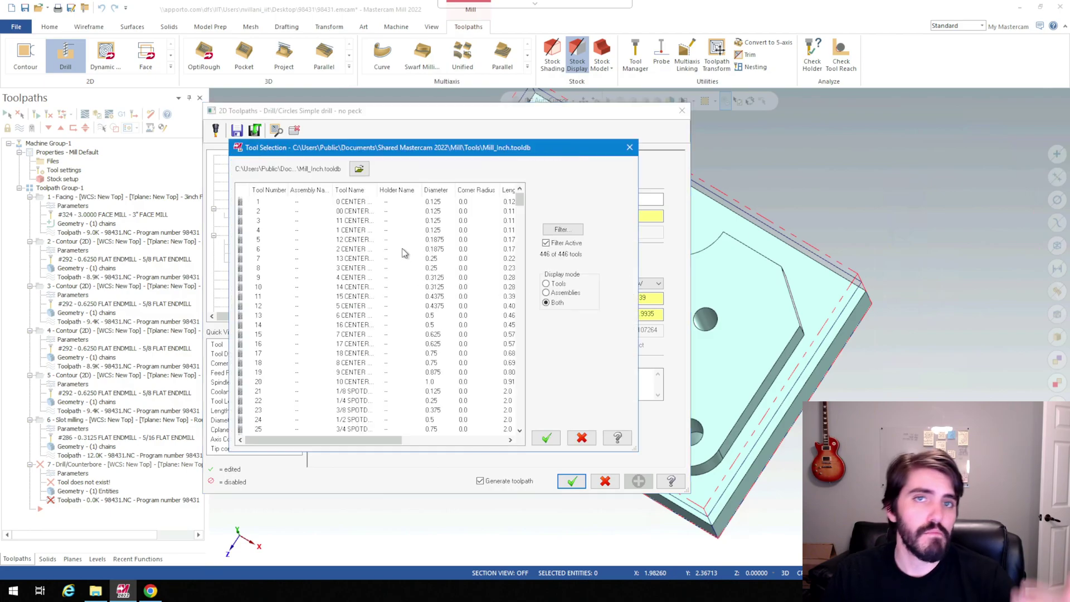
scroll(404, 253, down, 20)
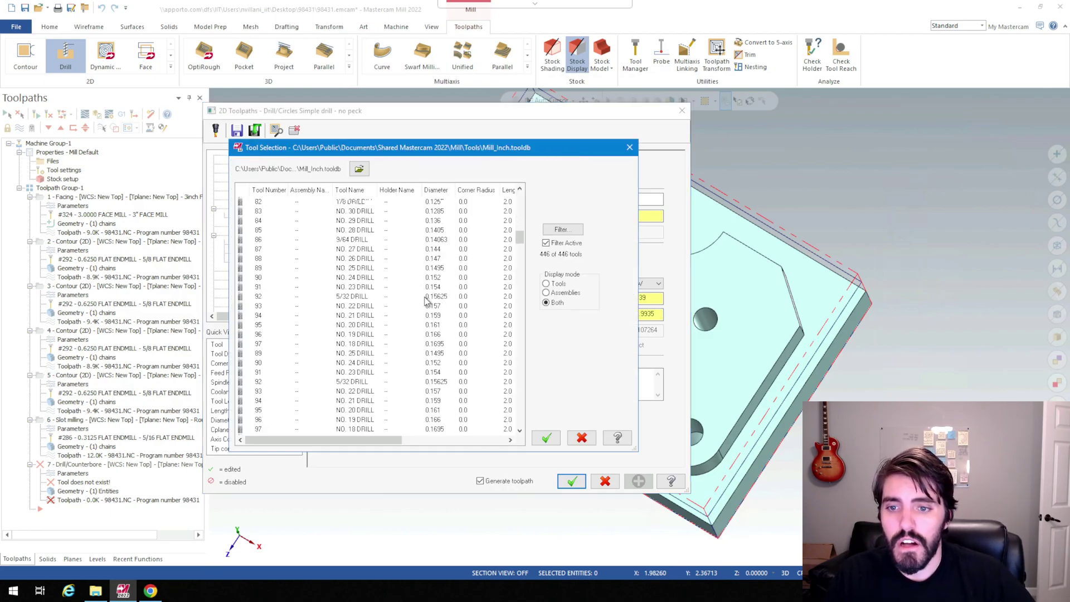
scroll(424, 304, down, 10)
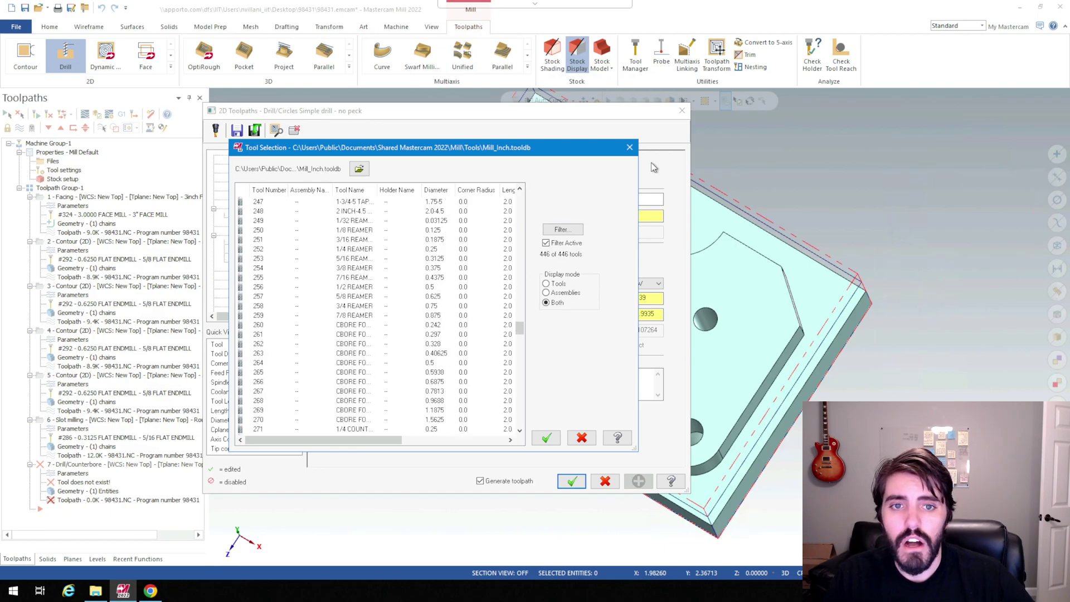
click(629, 147)
click(465, 338)
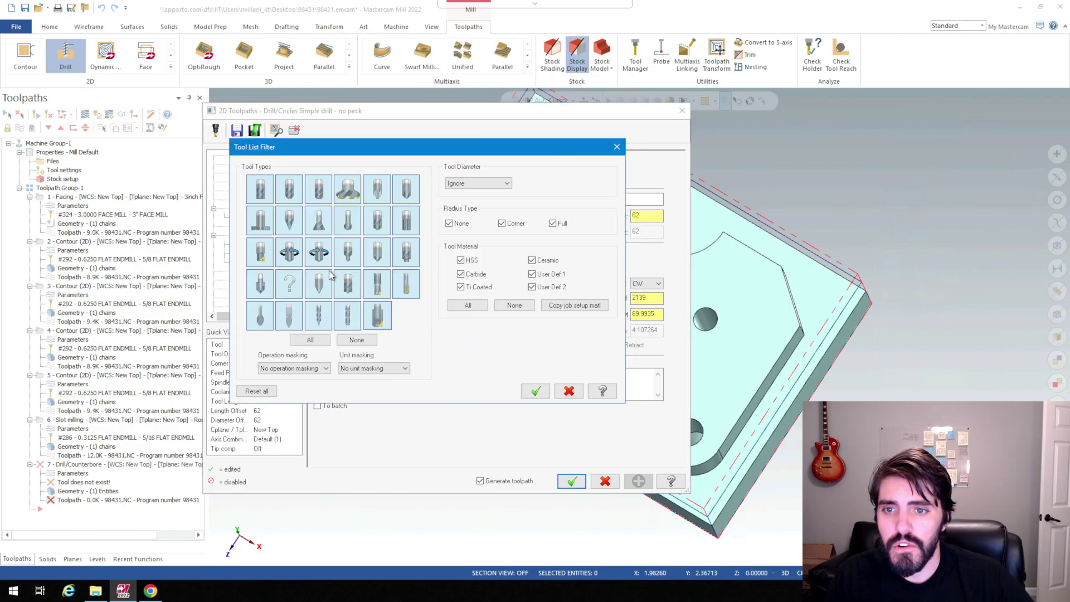
click(357, 339)
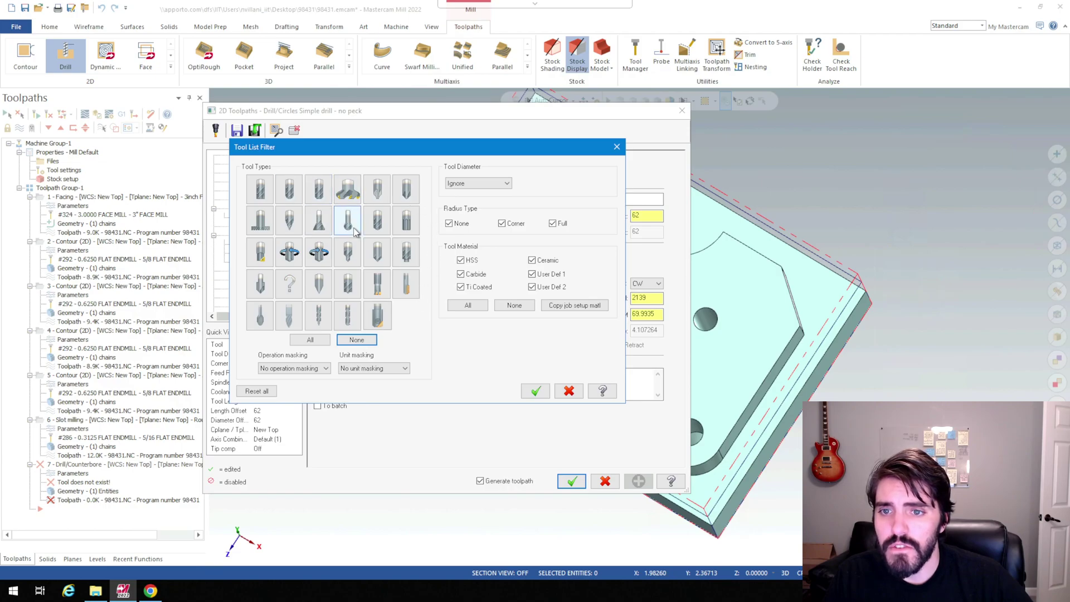
click(382, 231)
click(536, 391)
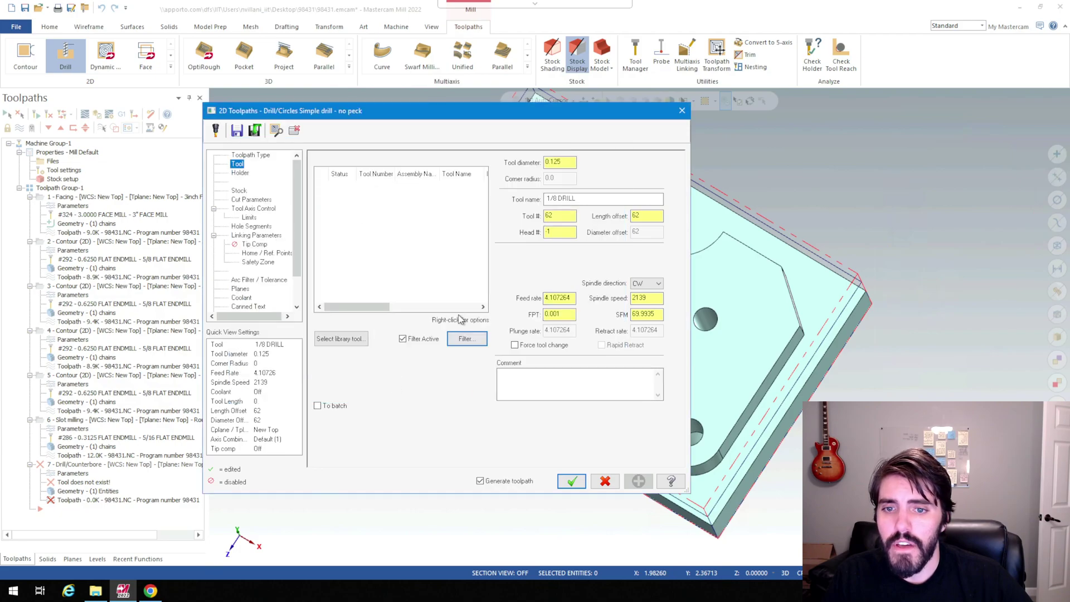
Assign library tool 137, the 5/16 DRILL at 0.3125 diameter, to the toolpath.
click(467, 339)
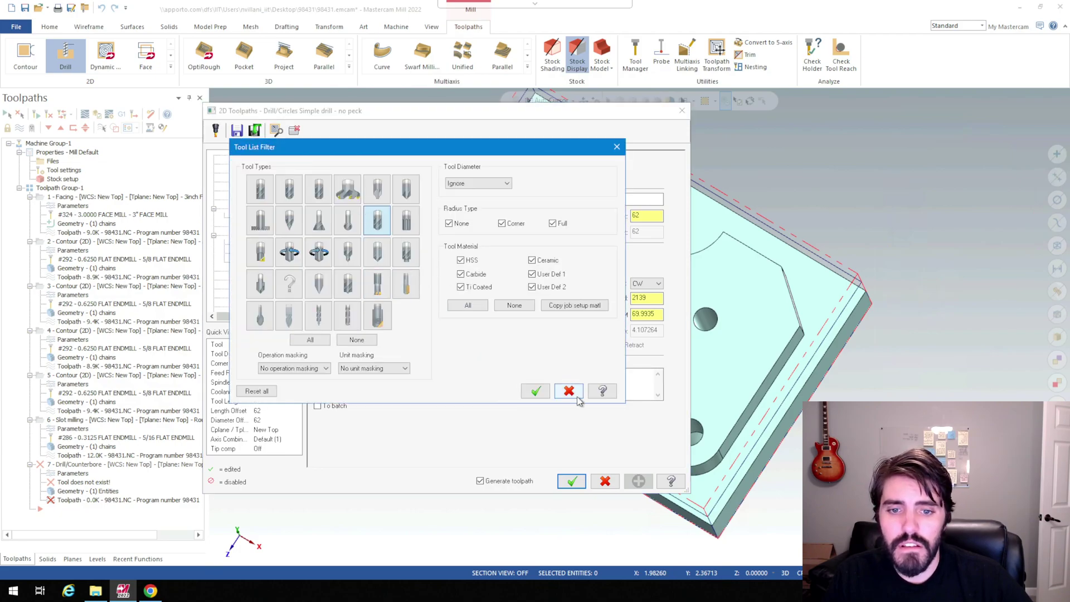
click(535, 390)
click(341, 338)
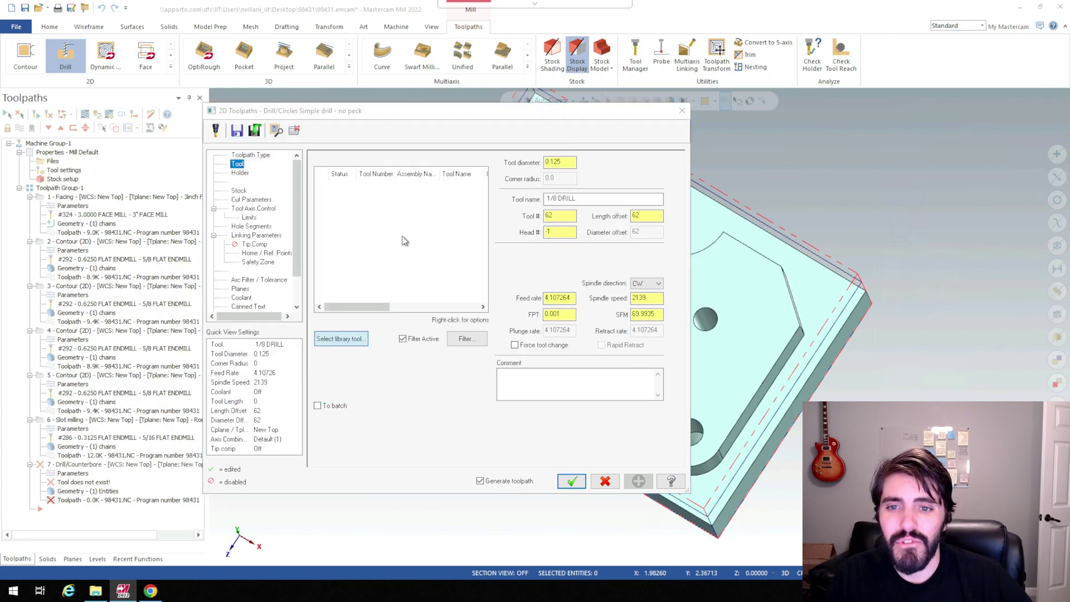
scroll(504, 267, down, 15)
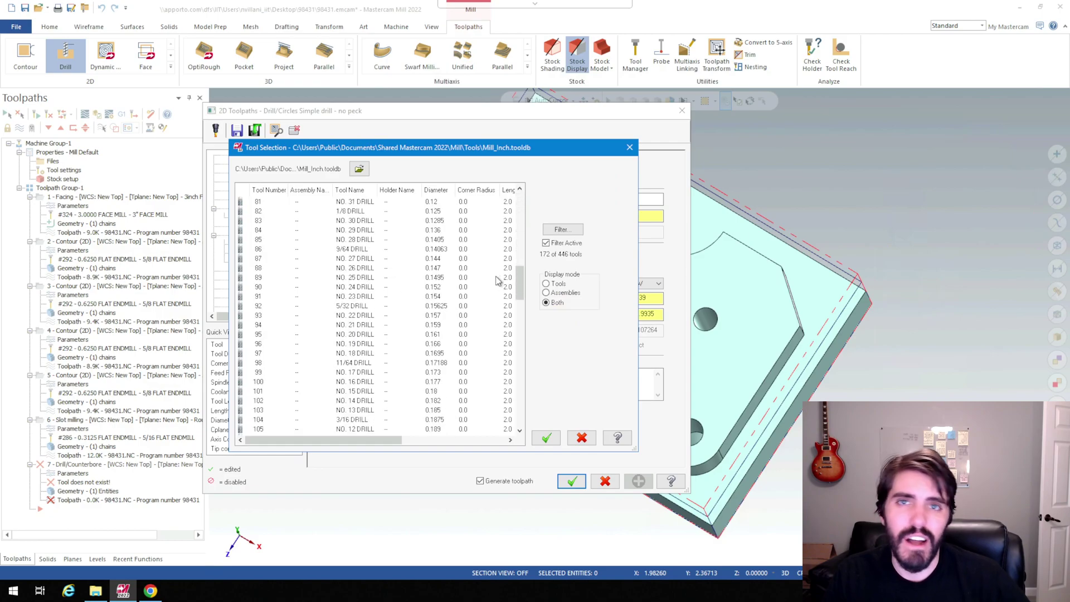
scroll(497, 280, down, 14)
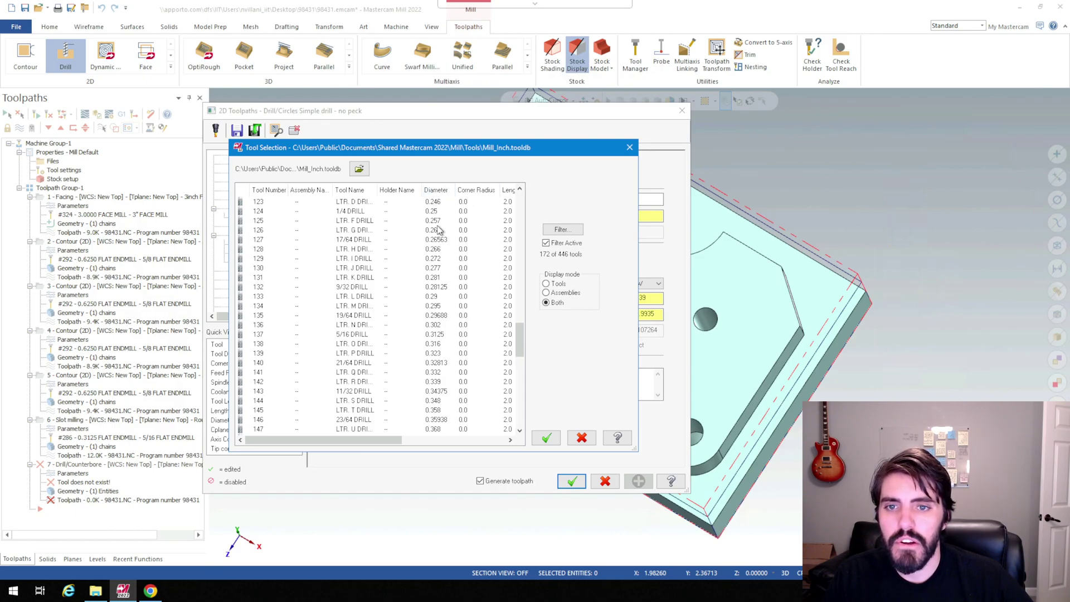
click(436, 335)
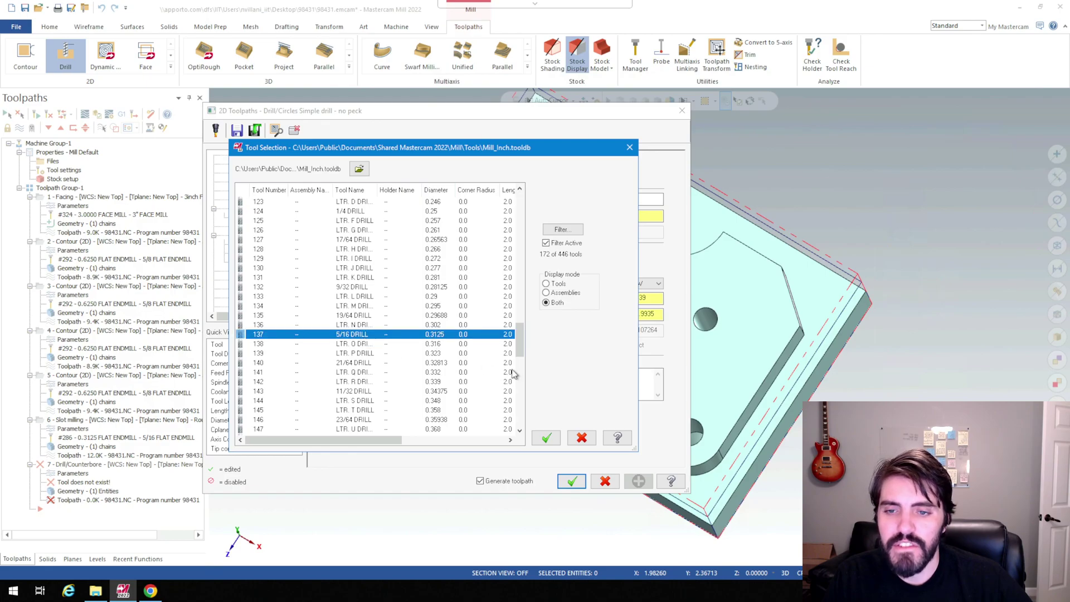
click(546, 437)
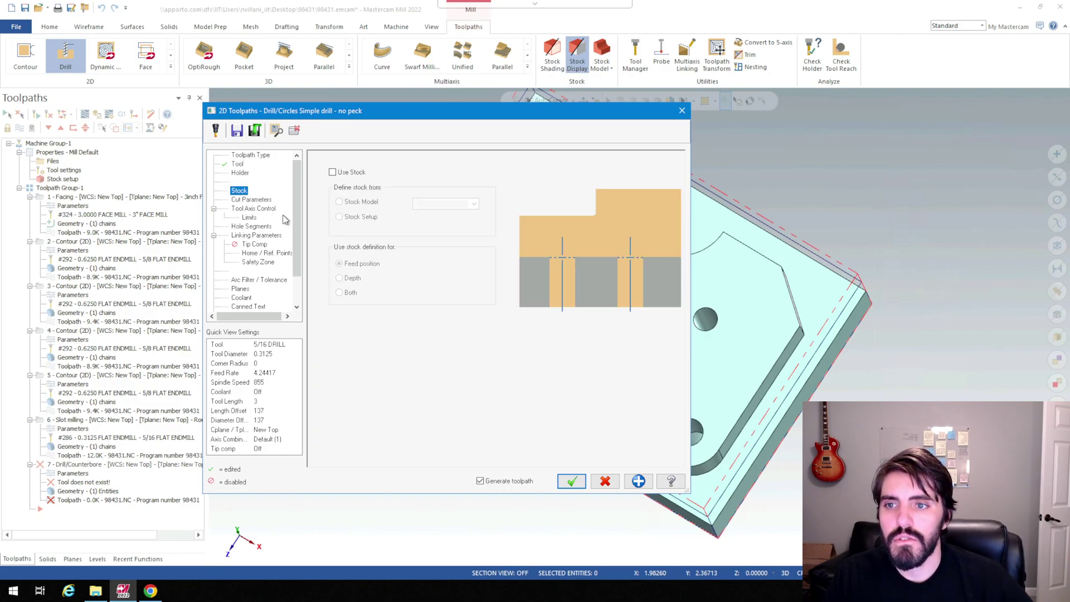
Review the Stock, Cut Parameters, Tool Axis Control, Limits and Hole Segments pages, keeping Drill/Counterbore.
click(239, 190)
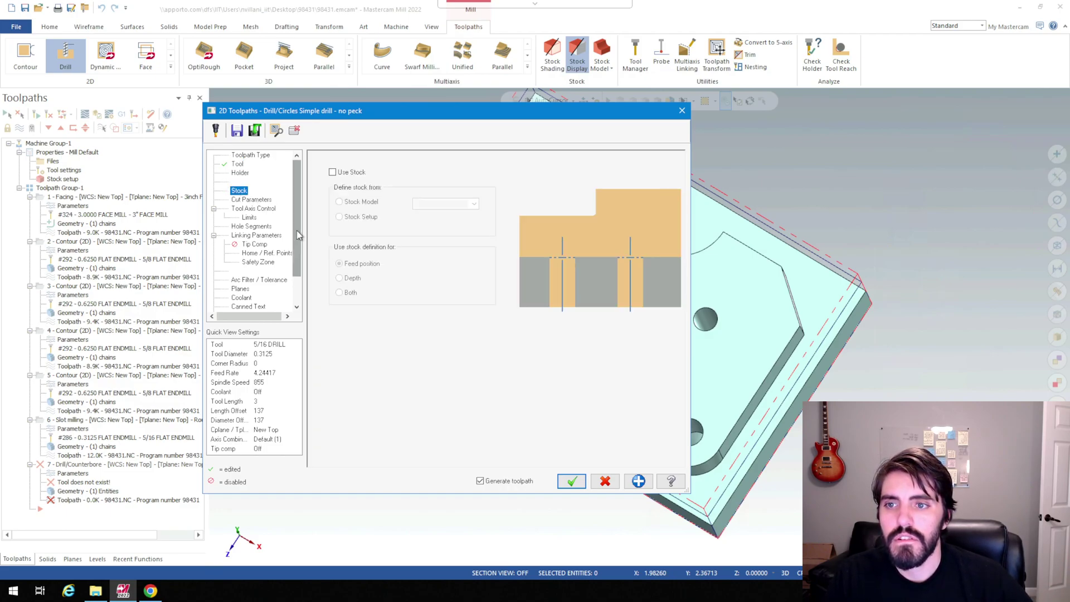
click(245, 200)
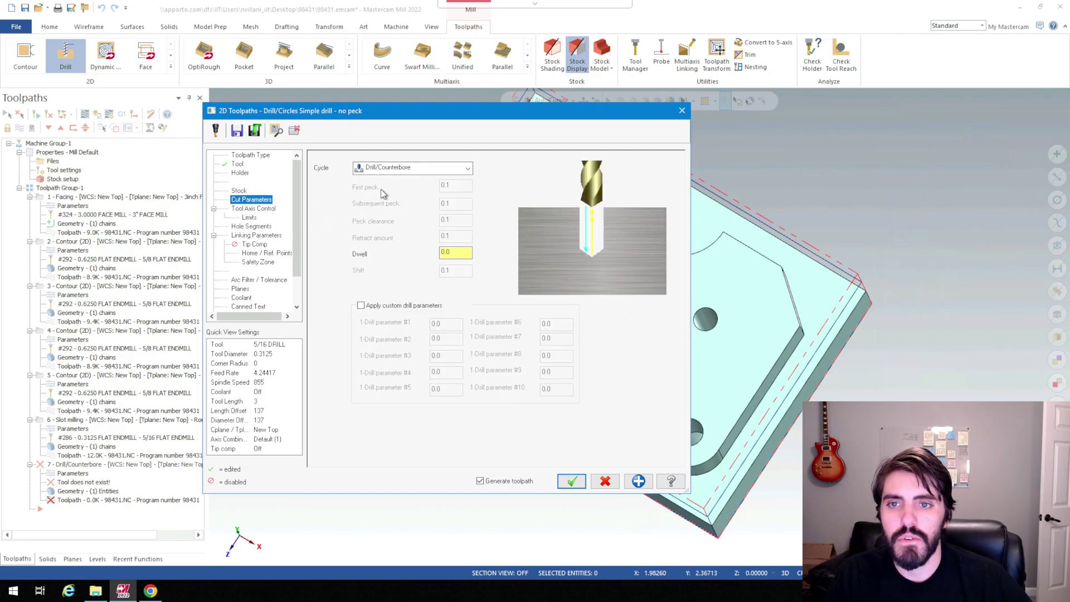
click(413, 170)
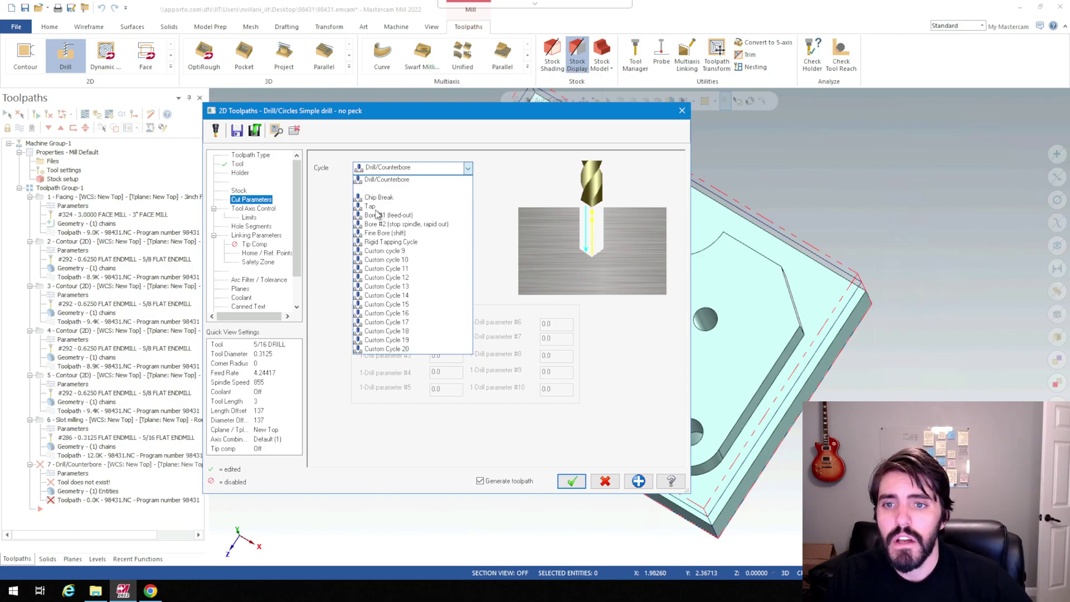
click(396, 180)
click(256, 209)
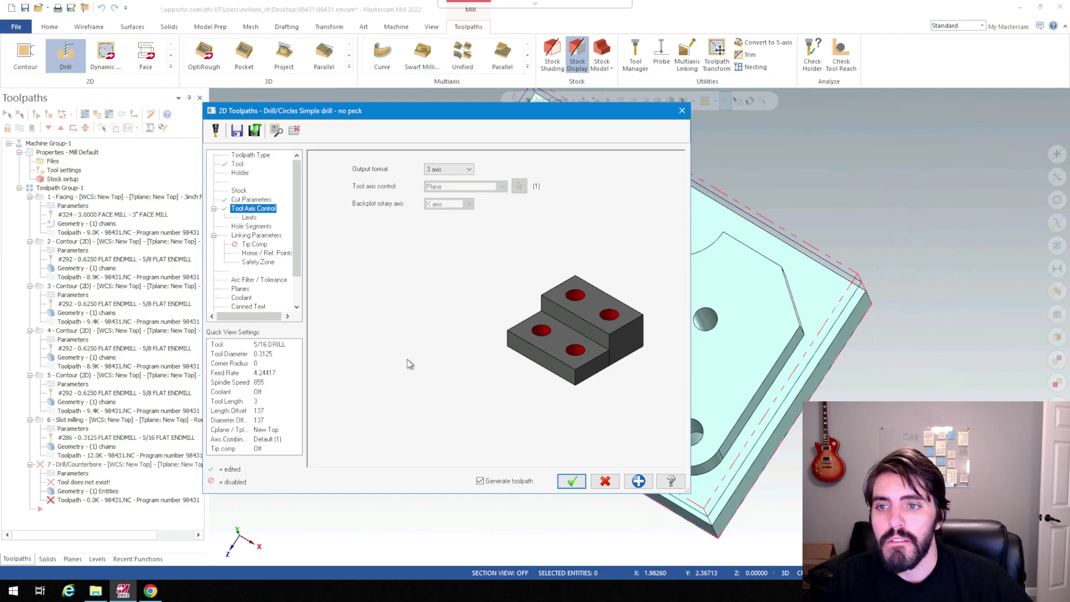
click(248, 218)
click(251, 227)
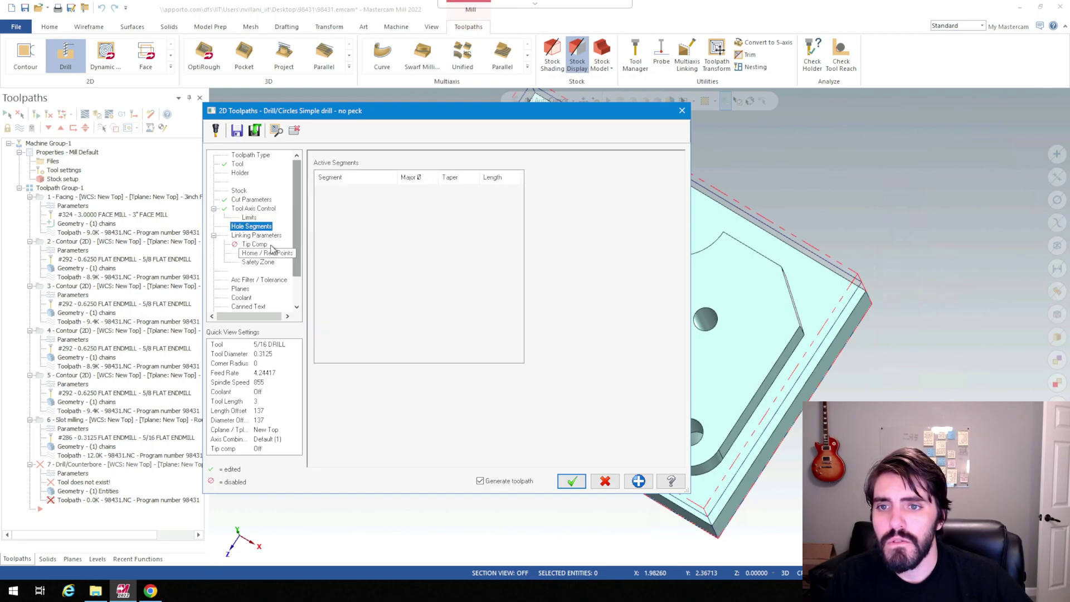
Set clearance 1.0, absolute retract and top of stock, and depth -0.725 from the hole bottom.
click(254, 235)
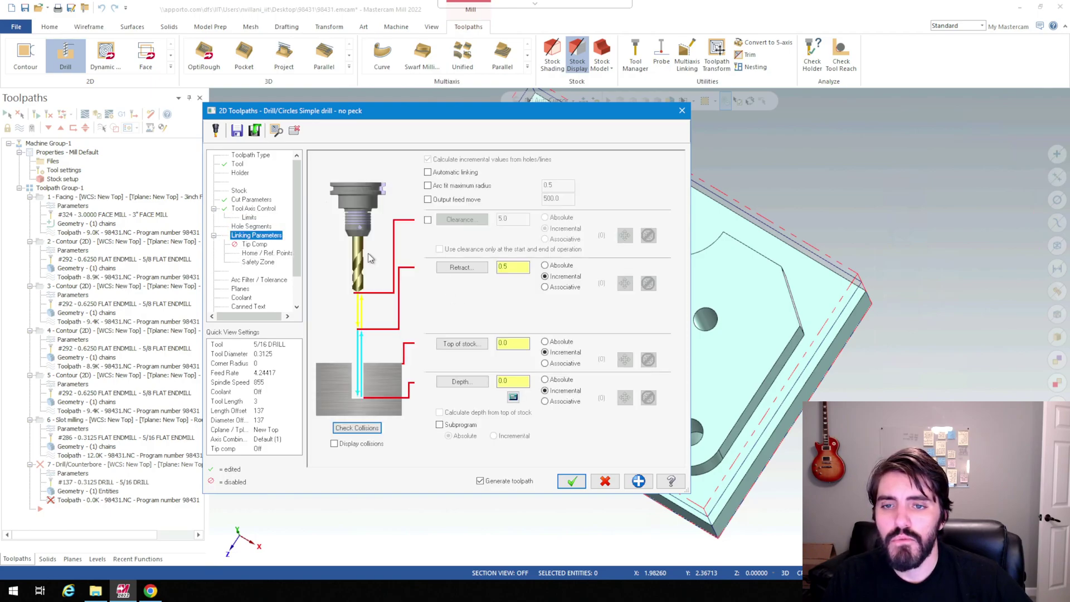
click(427, 220)
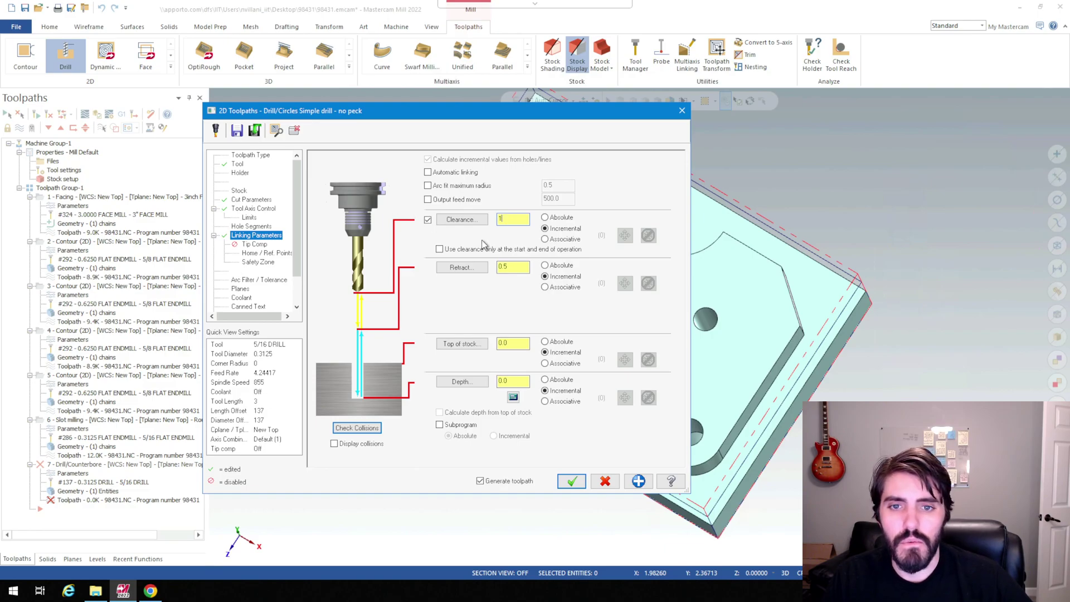
click(545, 265)
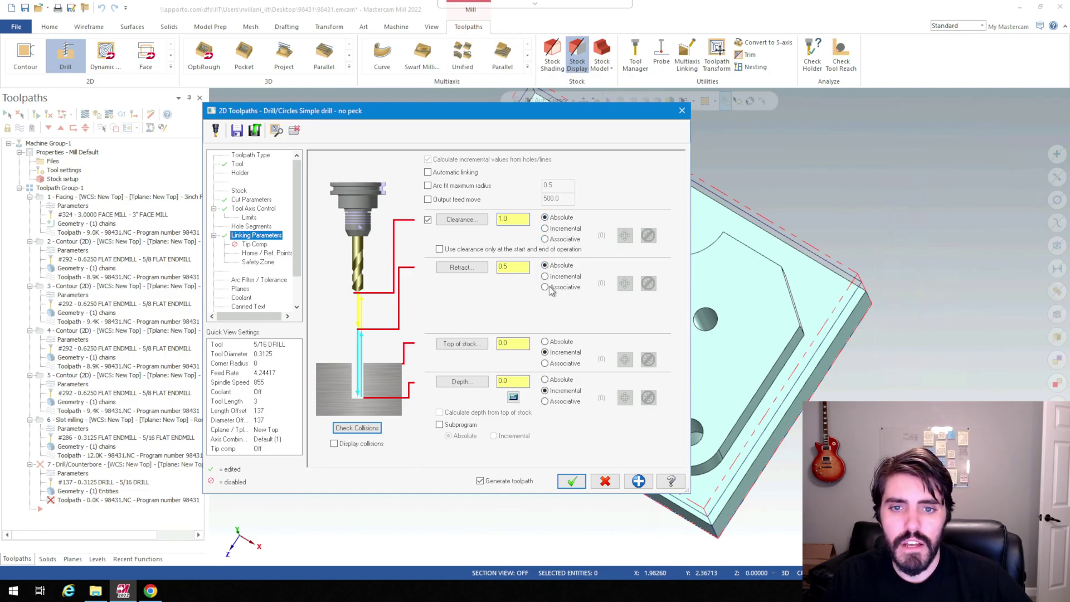
click(545, 341)
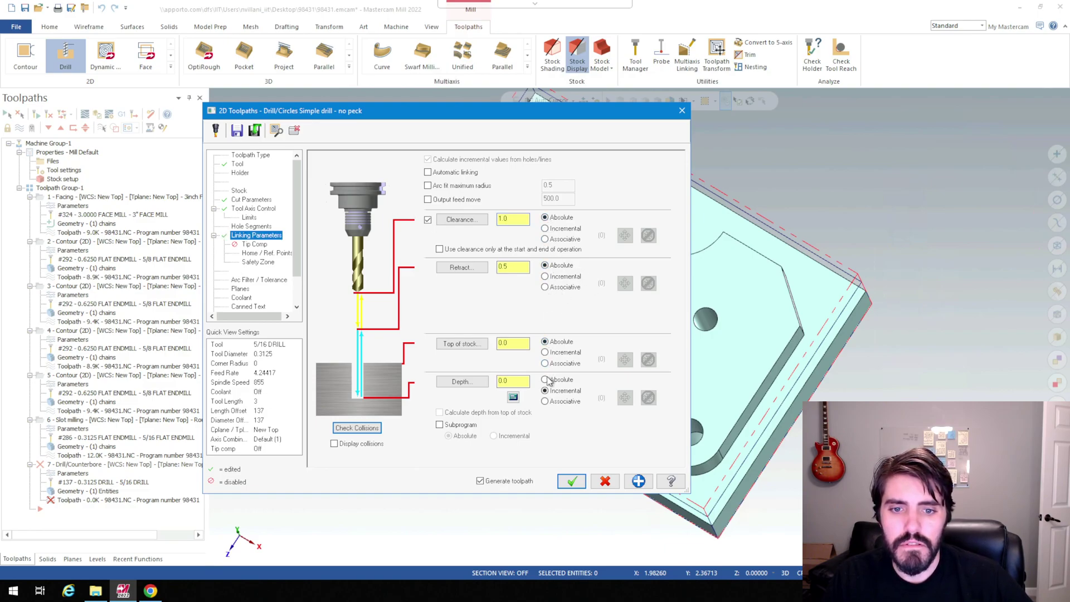
click(471, 382)
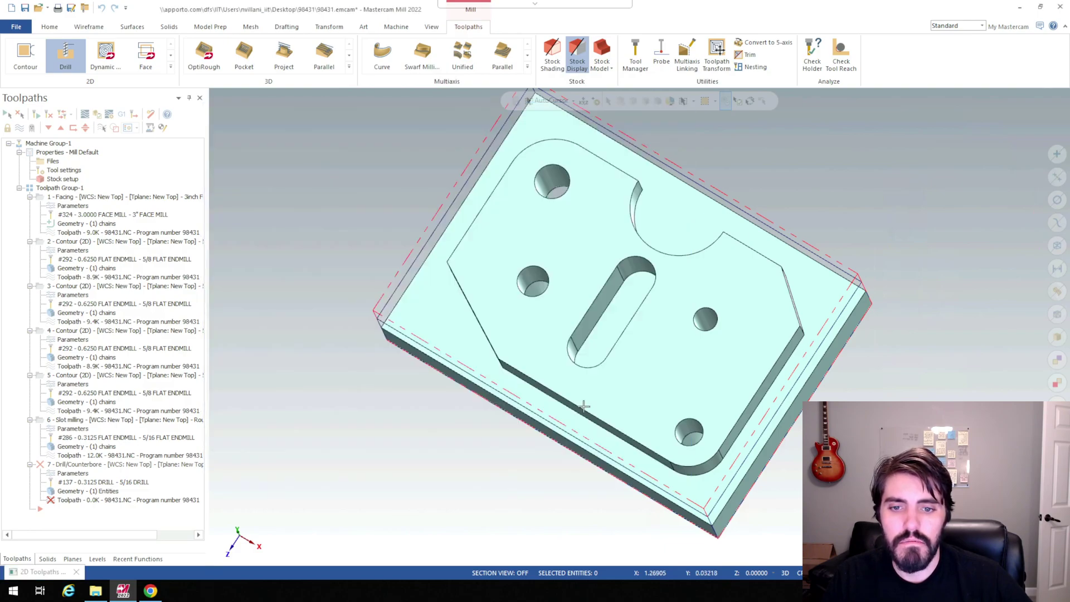
click(558, 190)
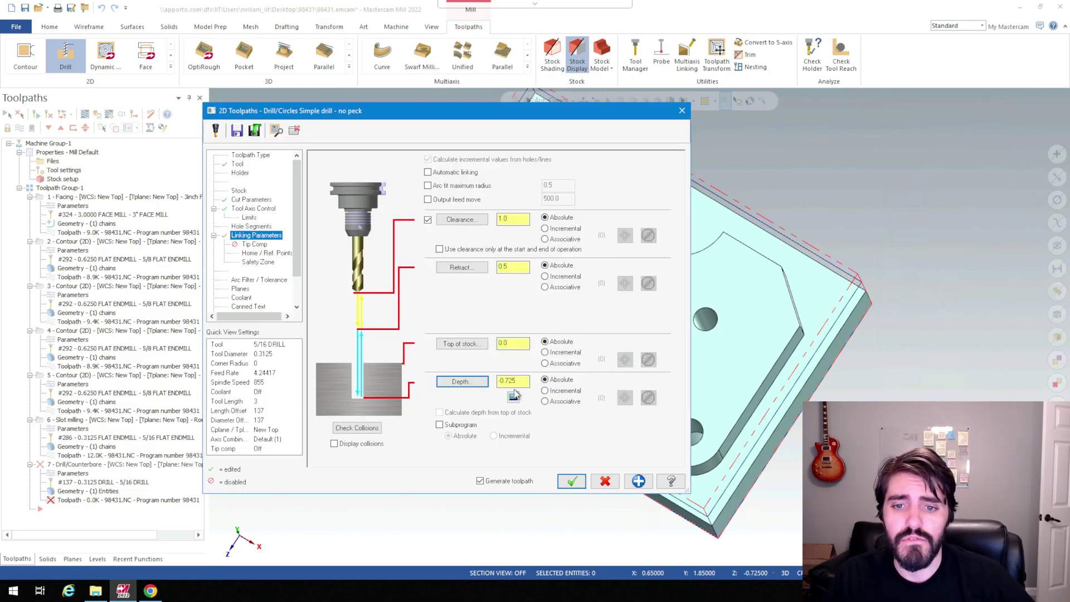
click(247, 245)
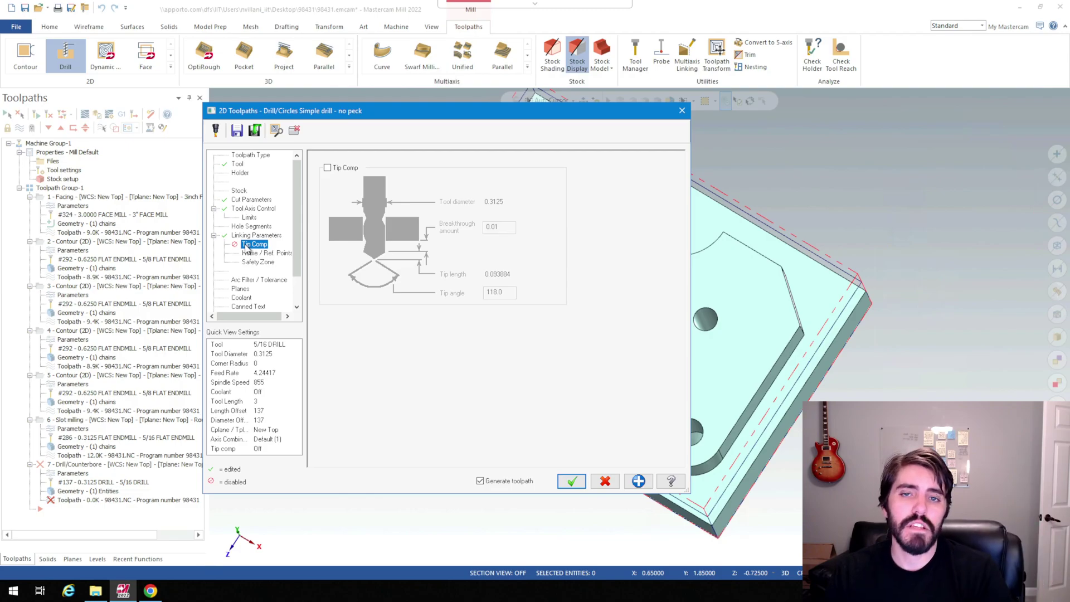
Enable tip compensation and edit the breakthrough amount, giving 0.0625.
click(327, 168)
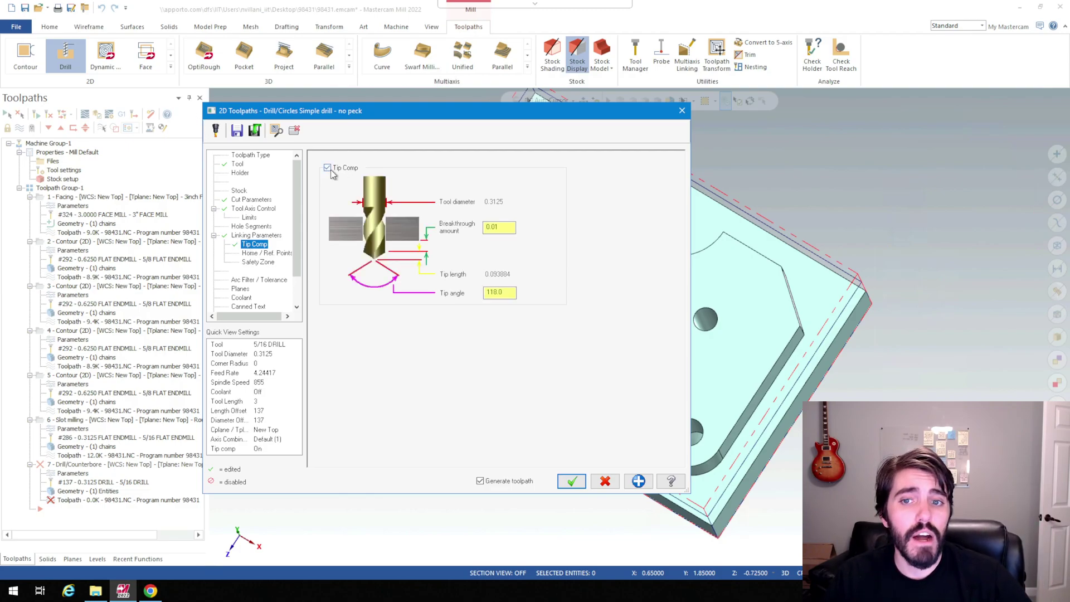
double_click(504, 228)
text(0)
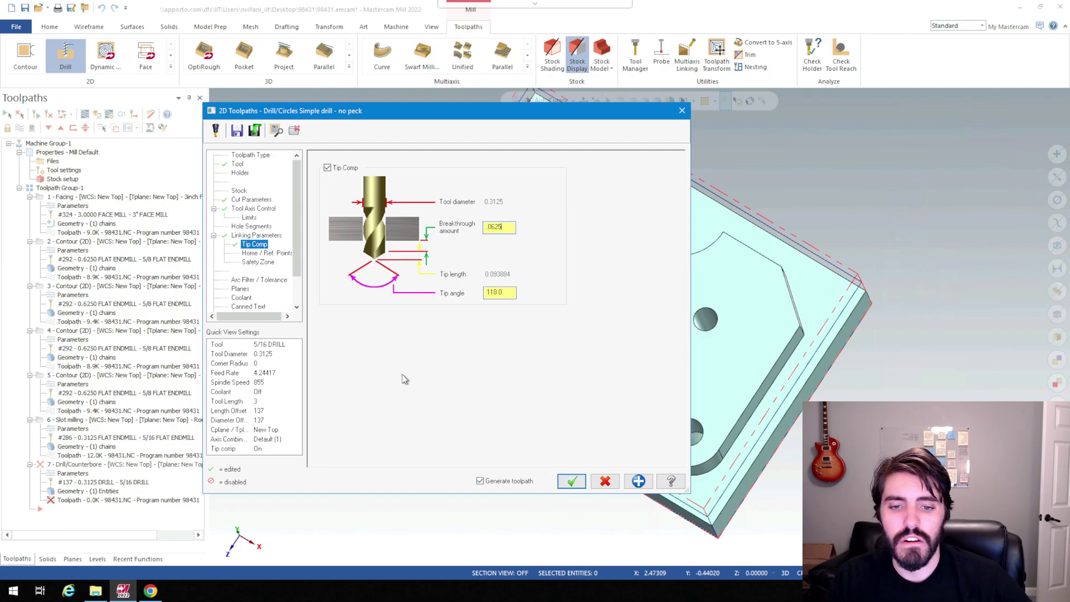
Set Flood coolant to On for the drill toolpath.
click(252, 252)
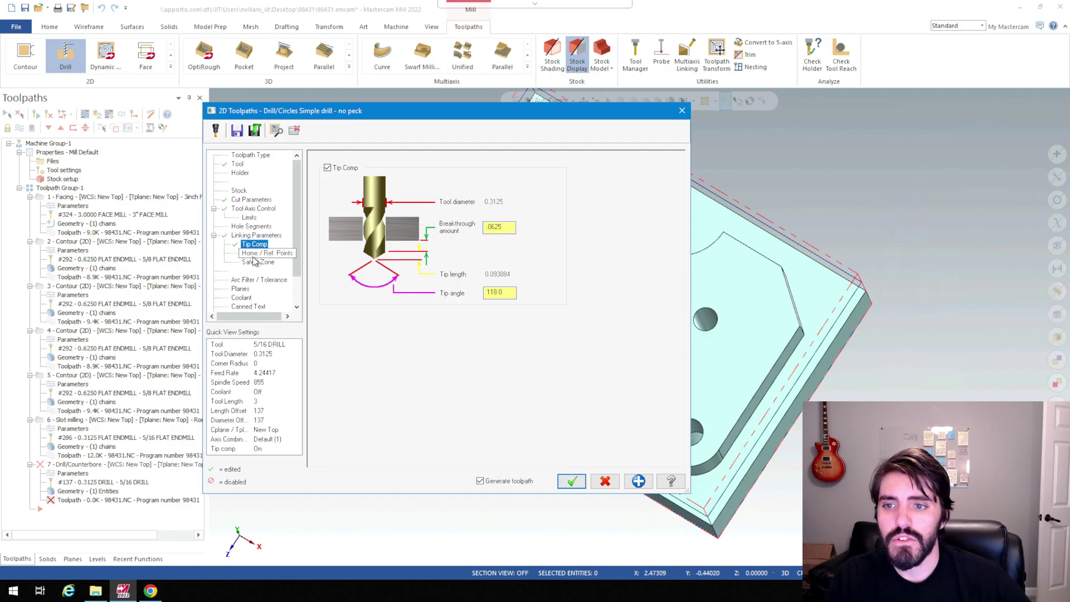
click(240, 288)
click(241, 297)
click(512, 219)
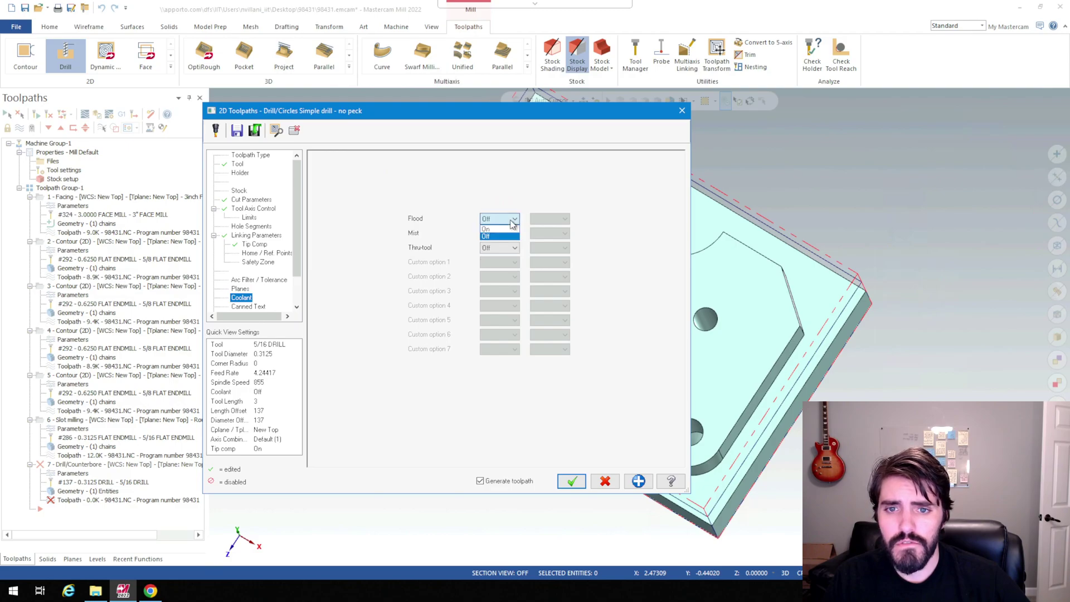
click(489, 229)
click(572, 480)
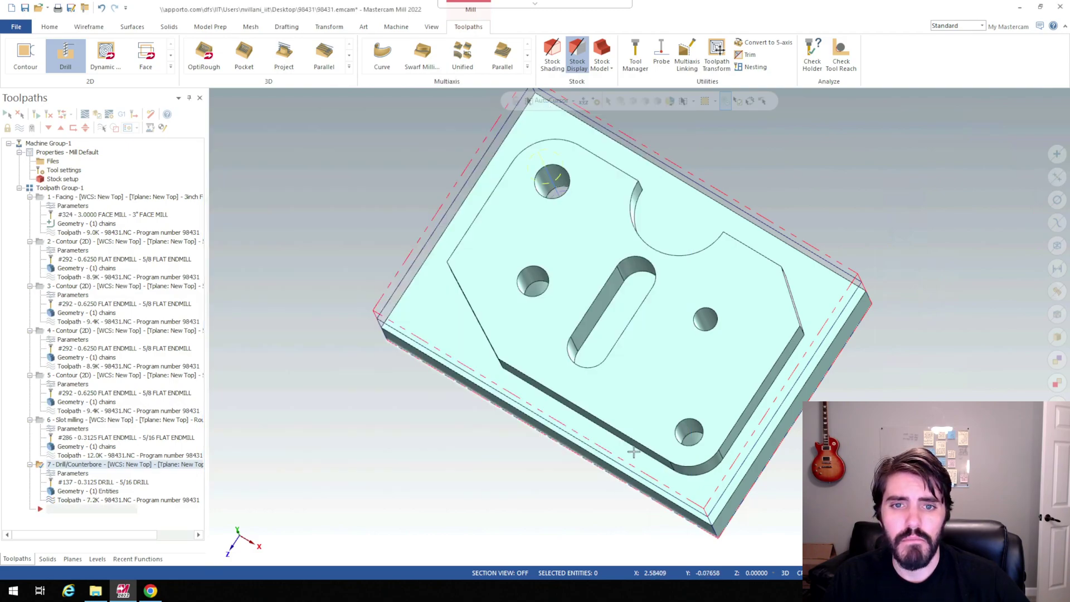
middle_drag(633, 452, 640, 391)
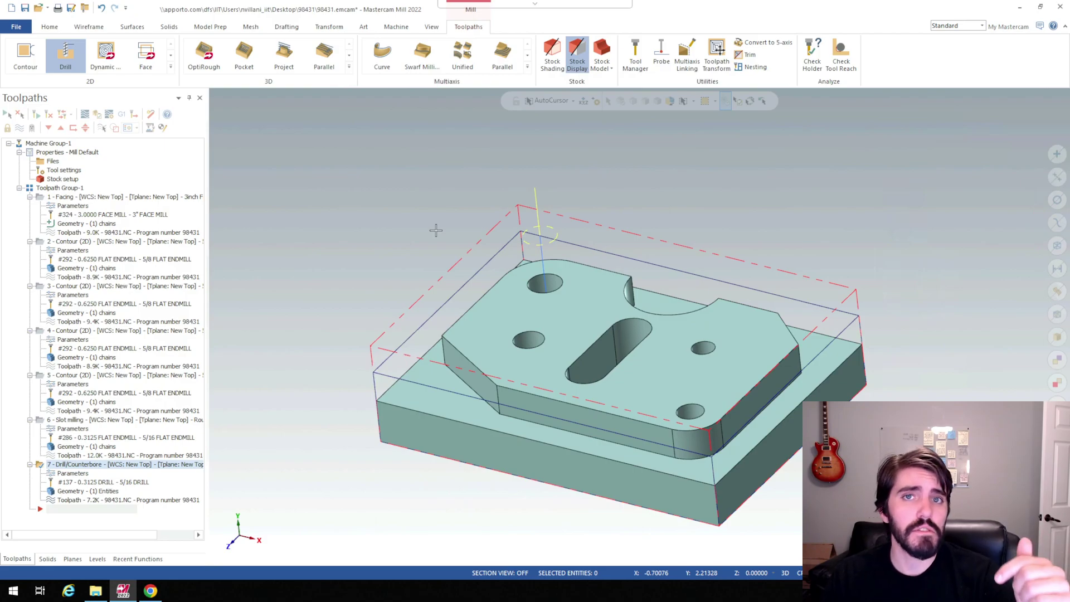
middle_drag(597, 287, 600, 340)
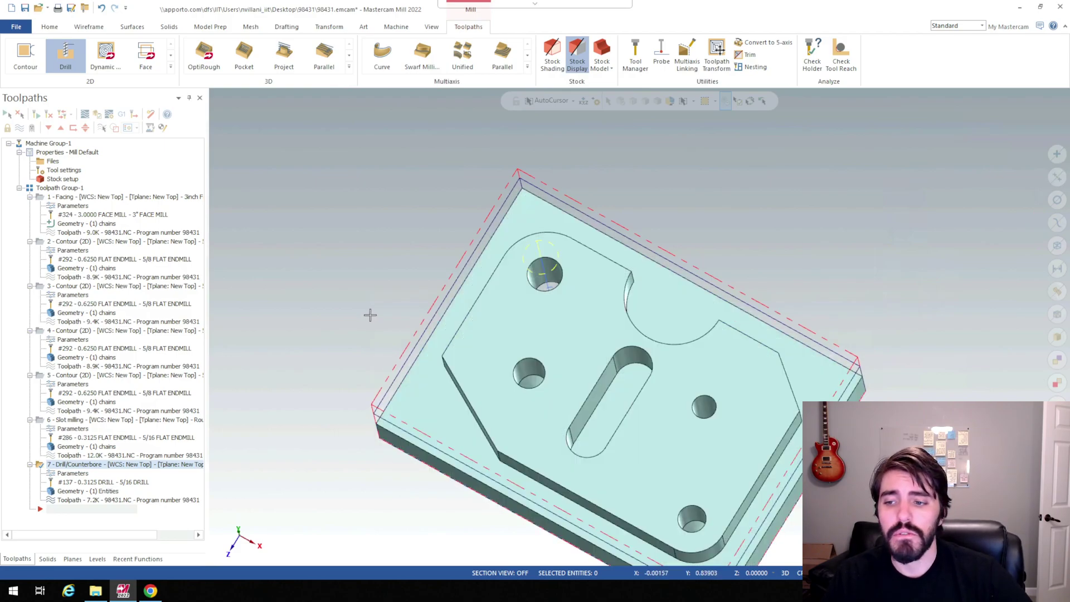
Start a second Drill toolpath on the 0.2812 hole and accept the selection.
click(65, 56)
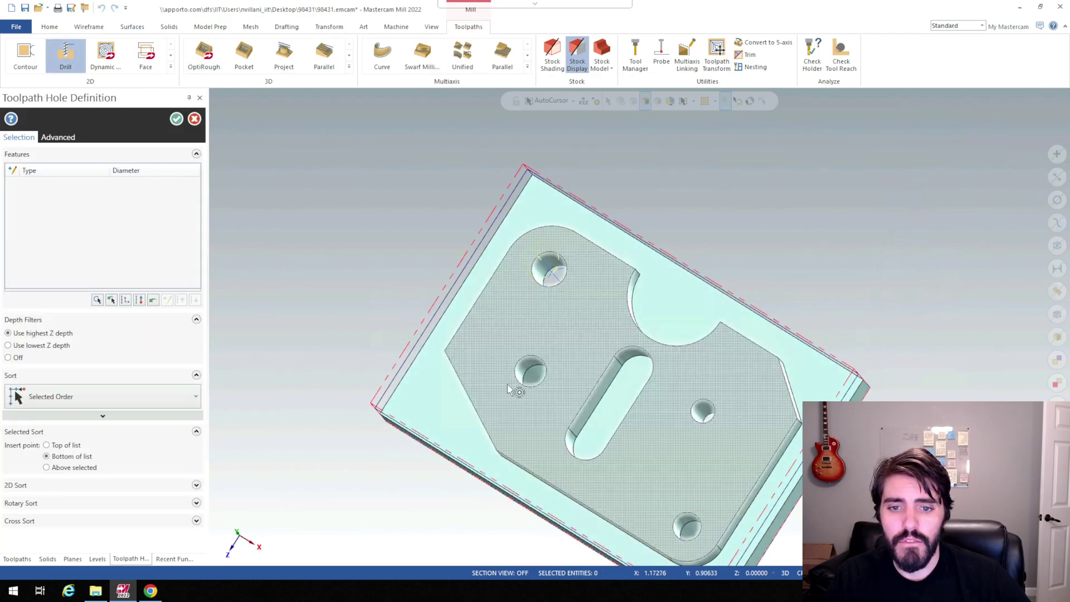
scroll(536, 382, up, 3)
scroll(536, 376, up, 1)
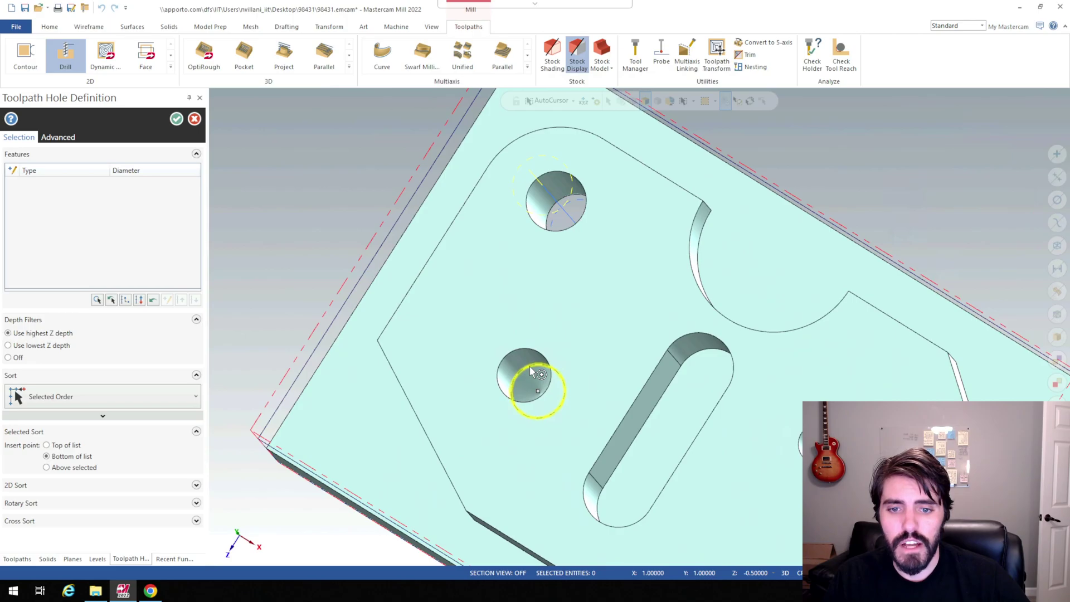
click(530, 369)
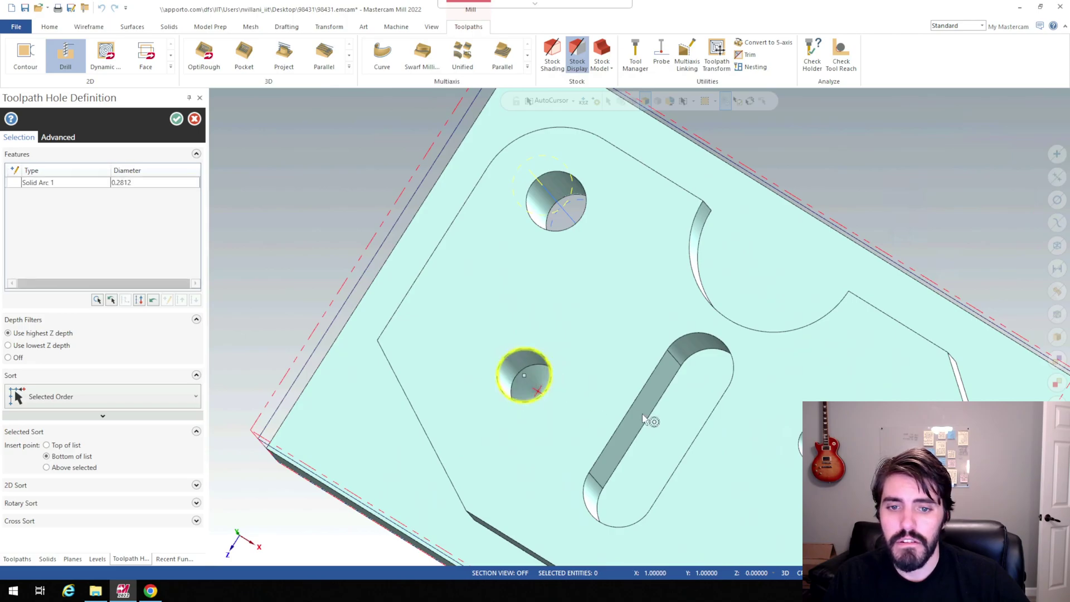
click(176, 119)
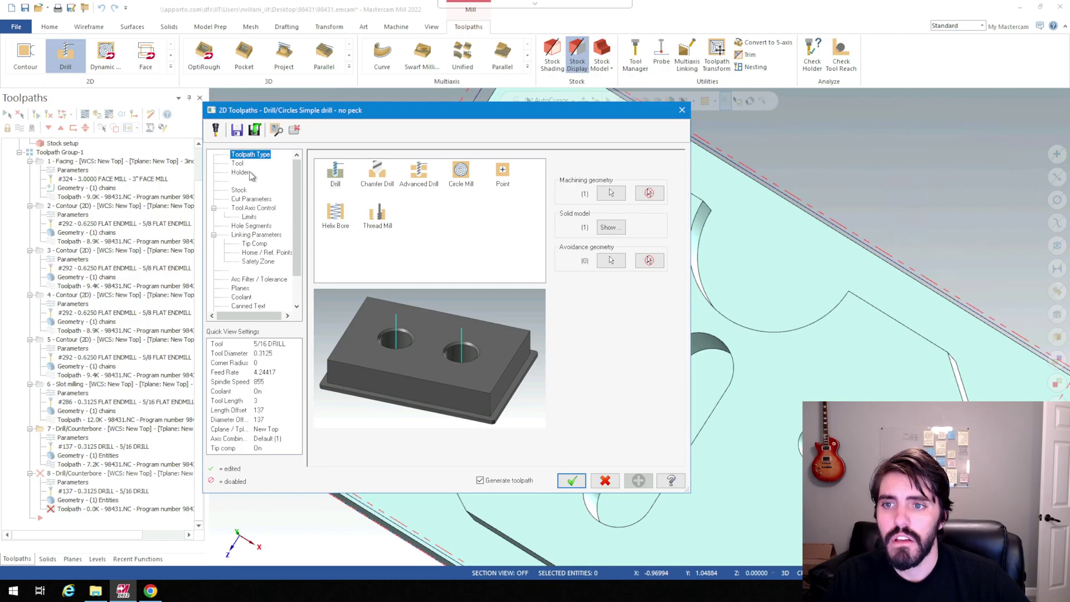
Assign library tool 131, the LTR. K DRILL at 0.281, with comment '.281 Drill'.
click(237, 163)
click(467, 339)
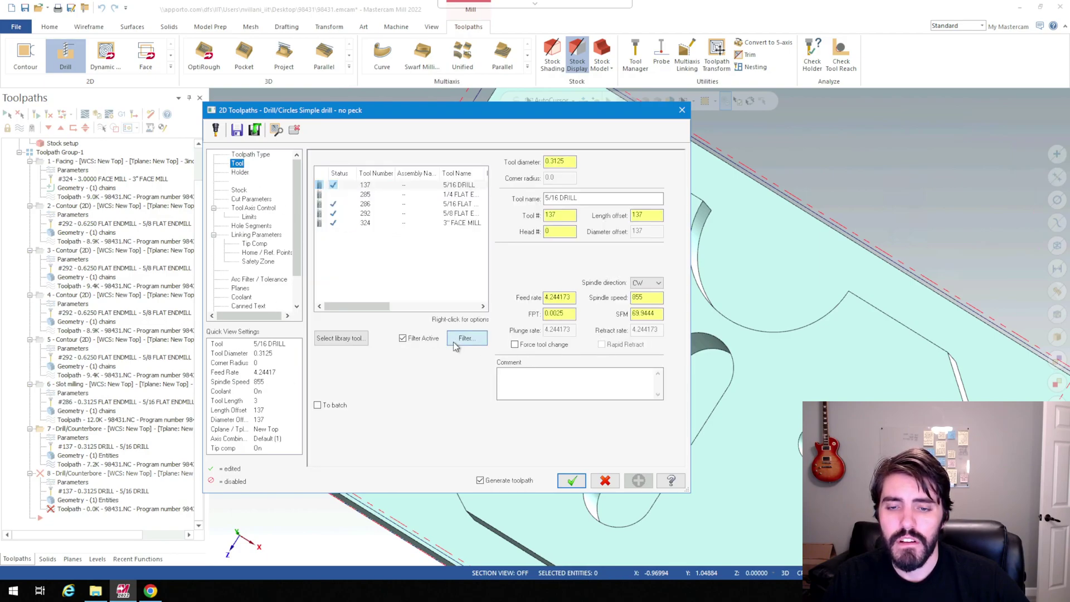
click(535, 391)
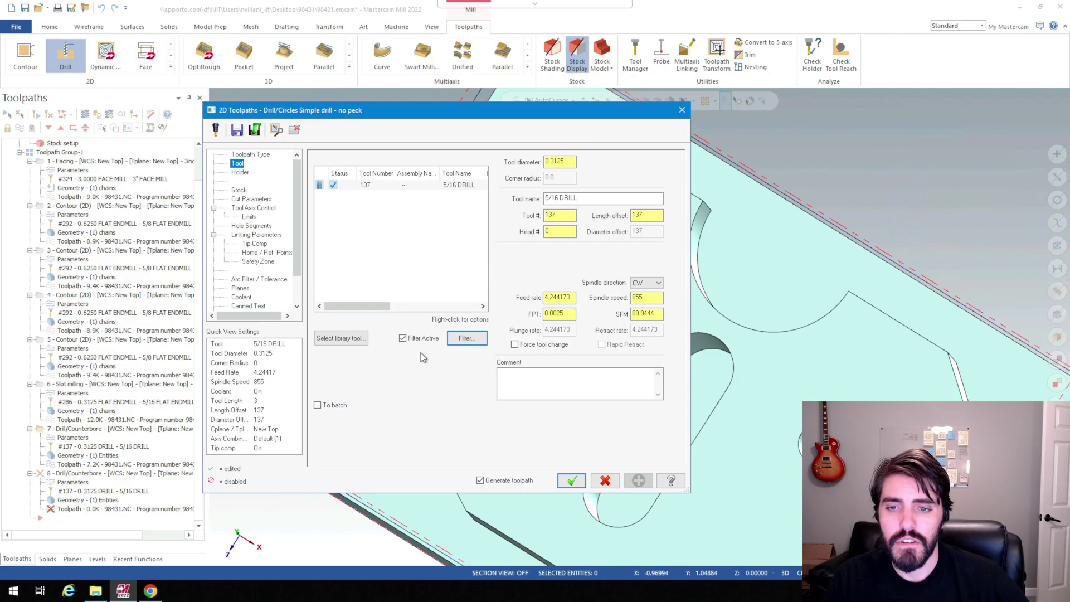
click(341, 337)
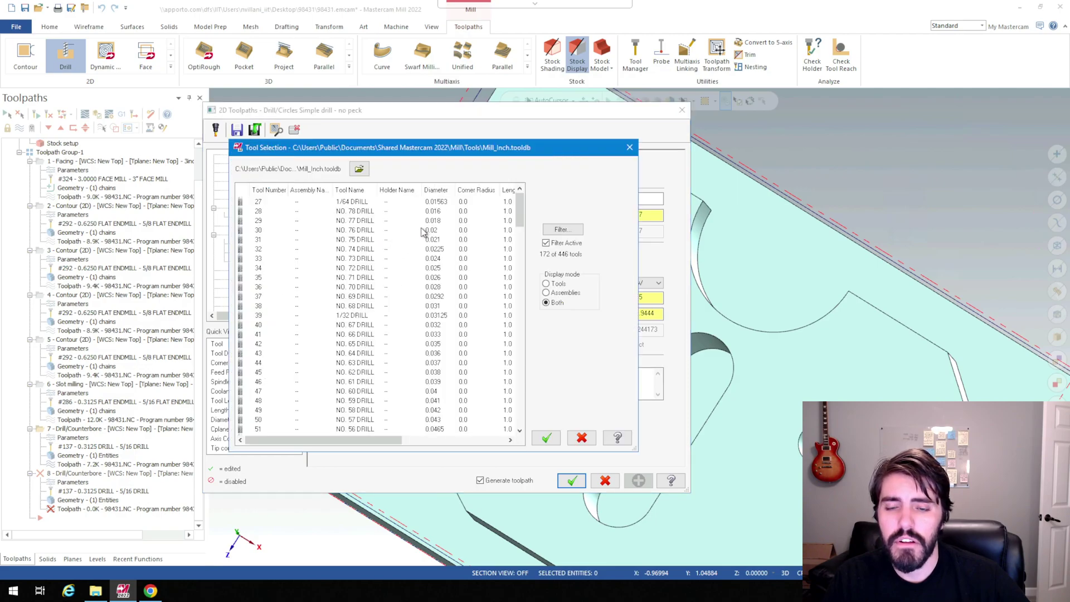
scroll(422, 231, down, 18)
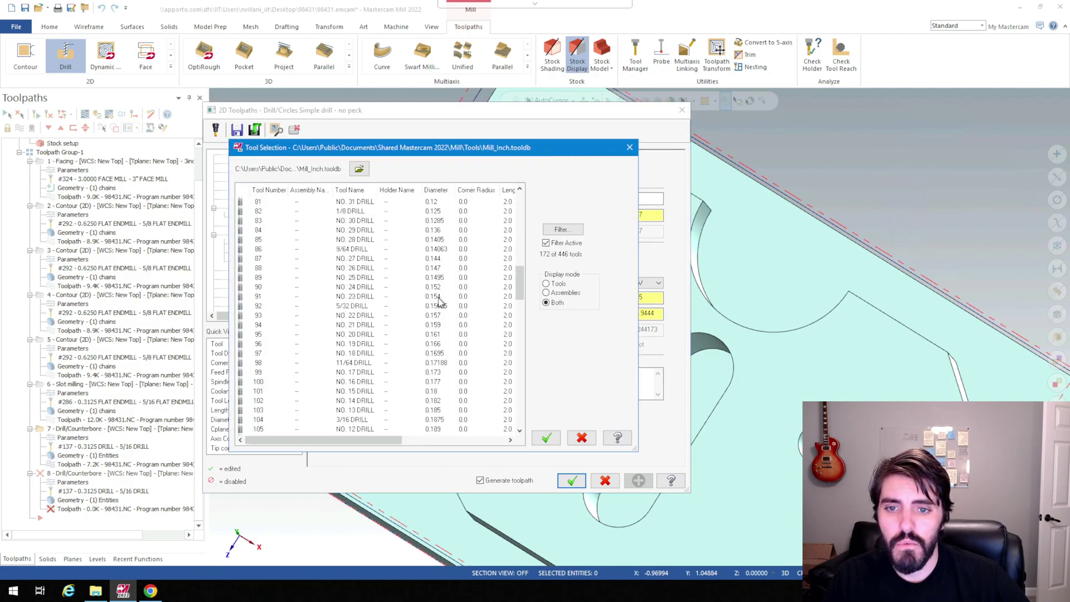
scroll(438, 301, down, 12)
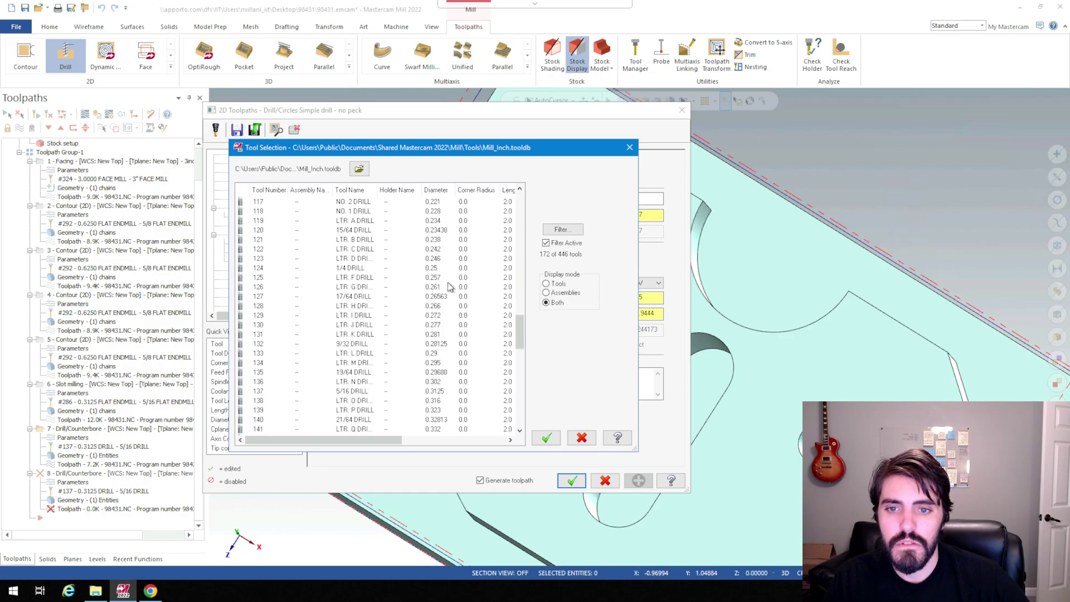
click(427, 335)
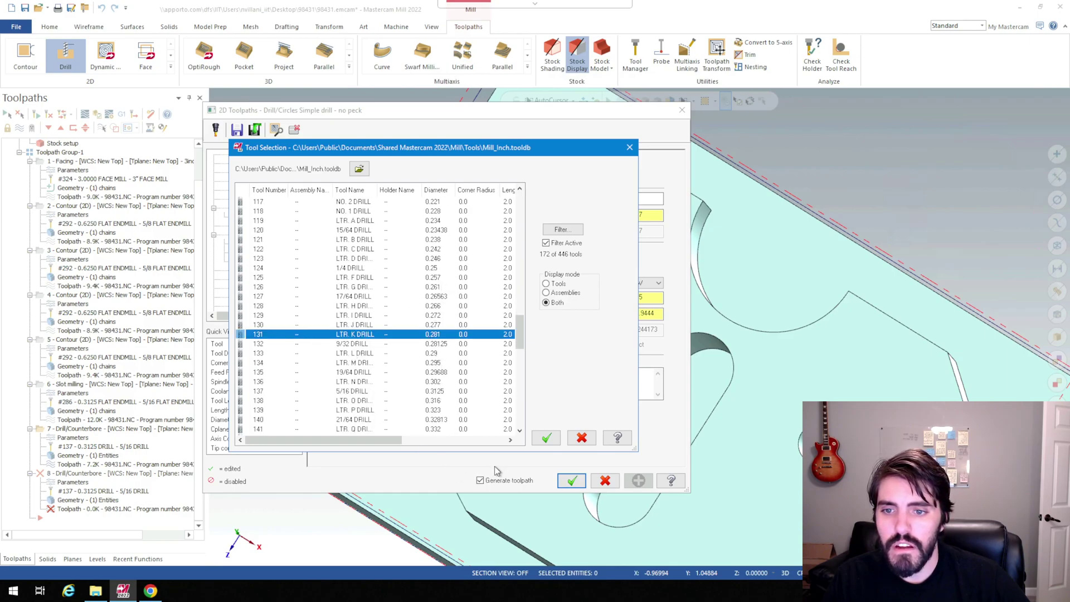
click(546, 438)
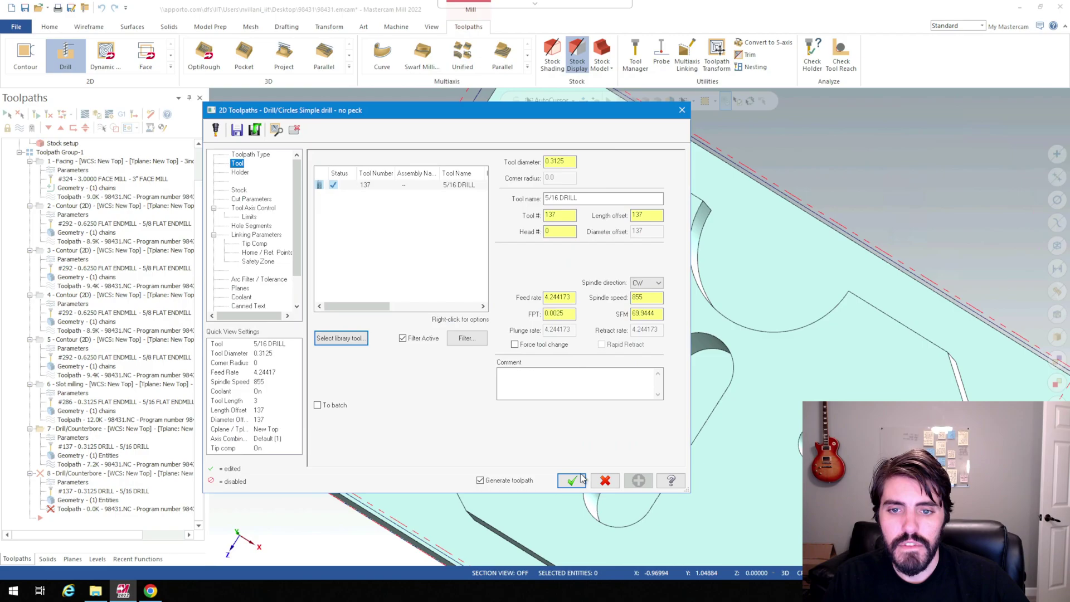
click(554, 393)
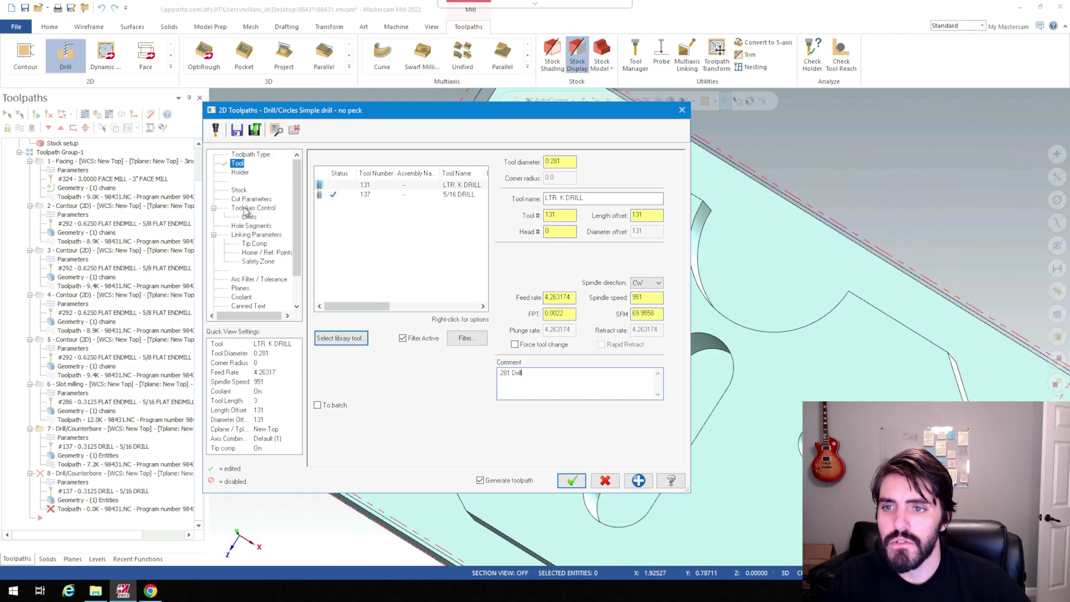
Pick the hole bottom as the K-drill depth (-0.5) and accept to regenerate operation 8.
click(249, 201)
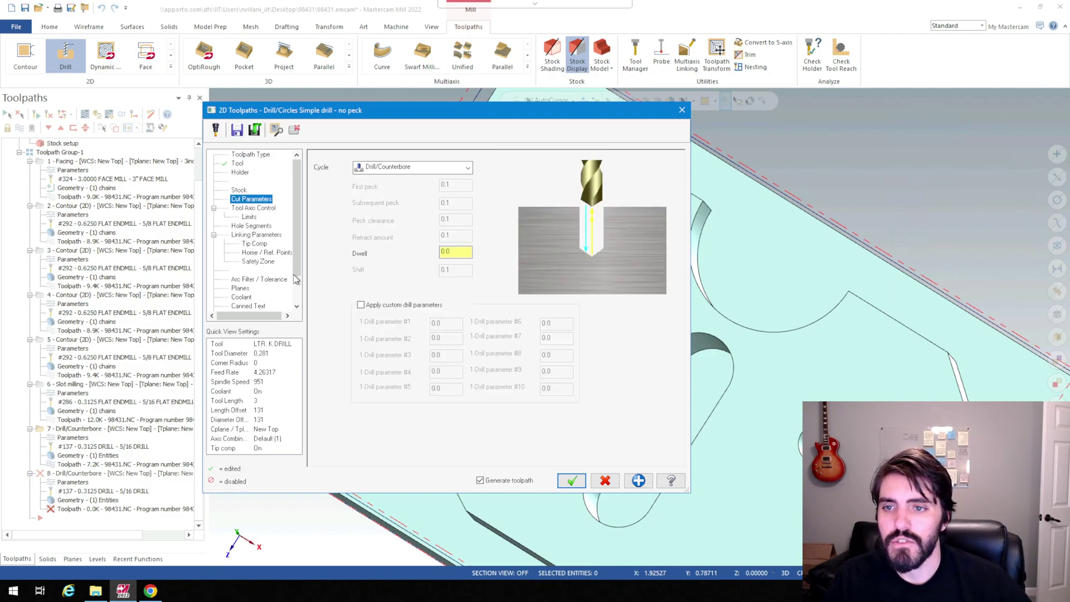
click(252, 235)
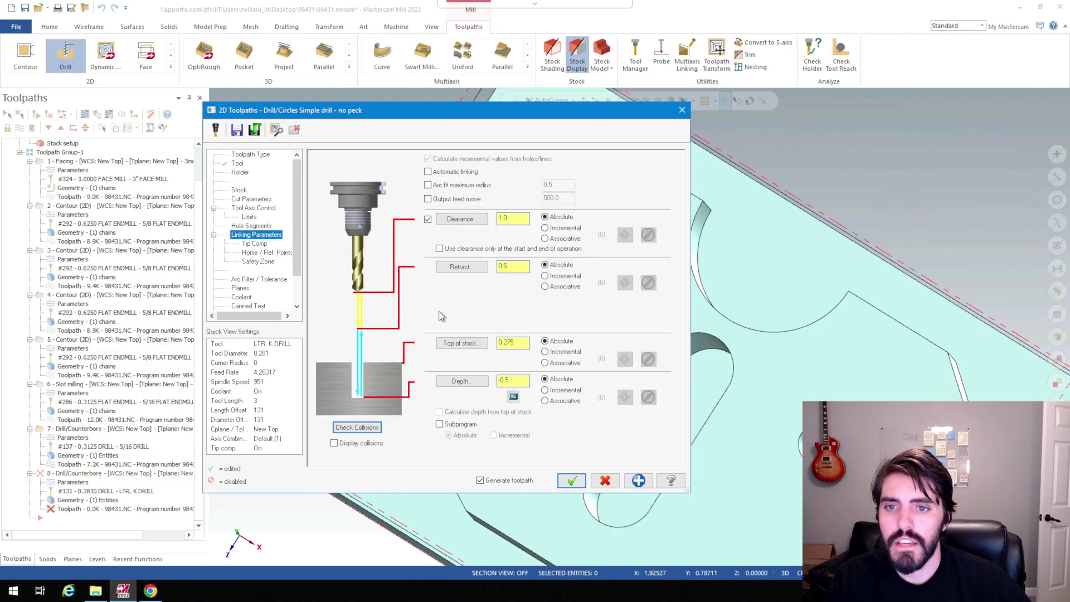
click(462, 381)
click(527, 370)
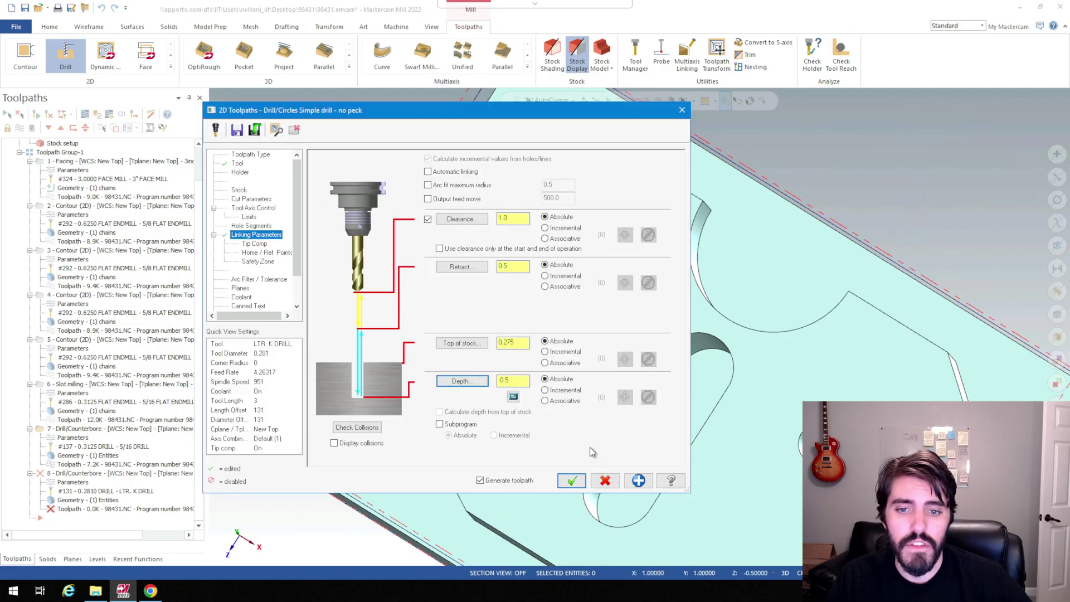
click(572, 480)
Start a third Drill toolpath on the right-hand 0.213 hole and accept it.
middle_drag(556, 469, 723, 288)
click(65, 56)
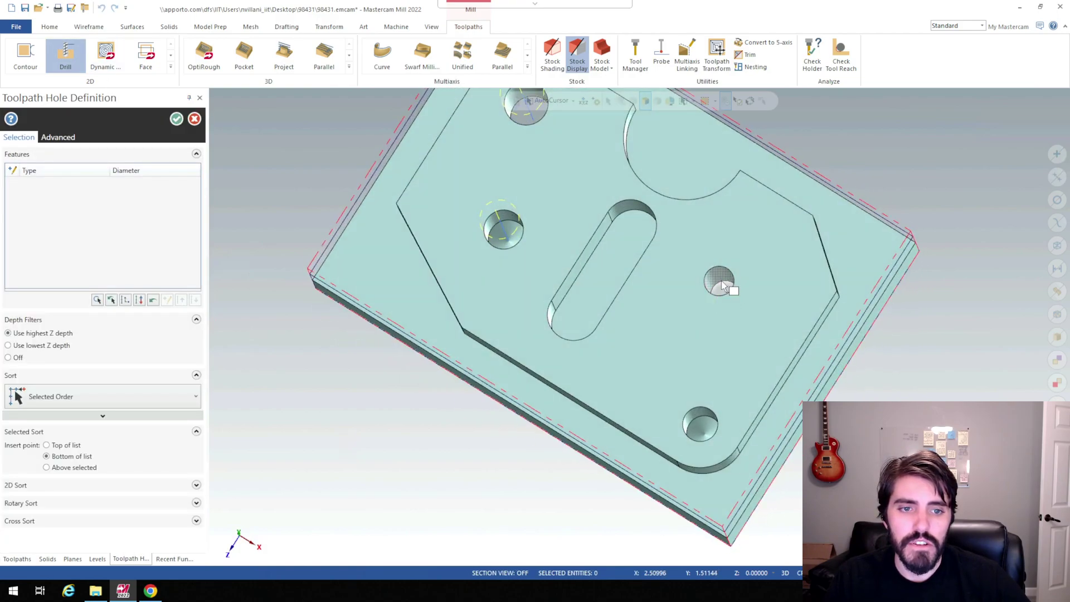
click(723, 289)
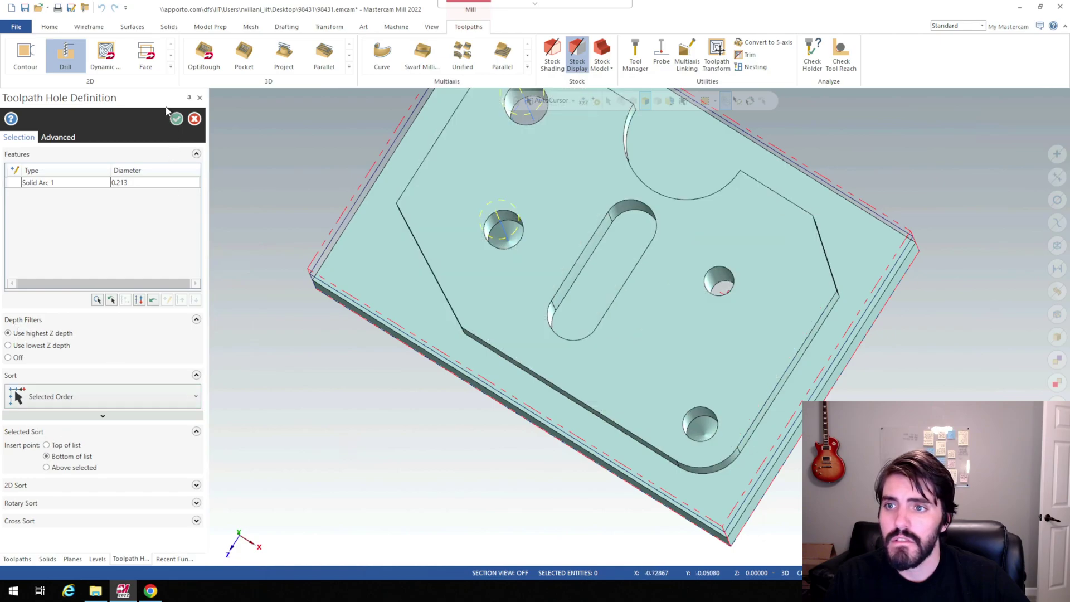
click(176, 119)
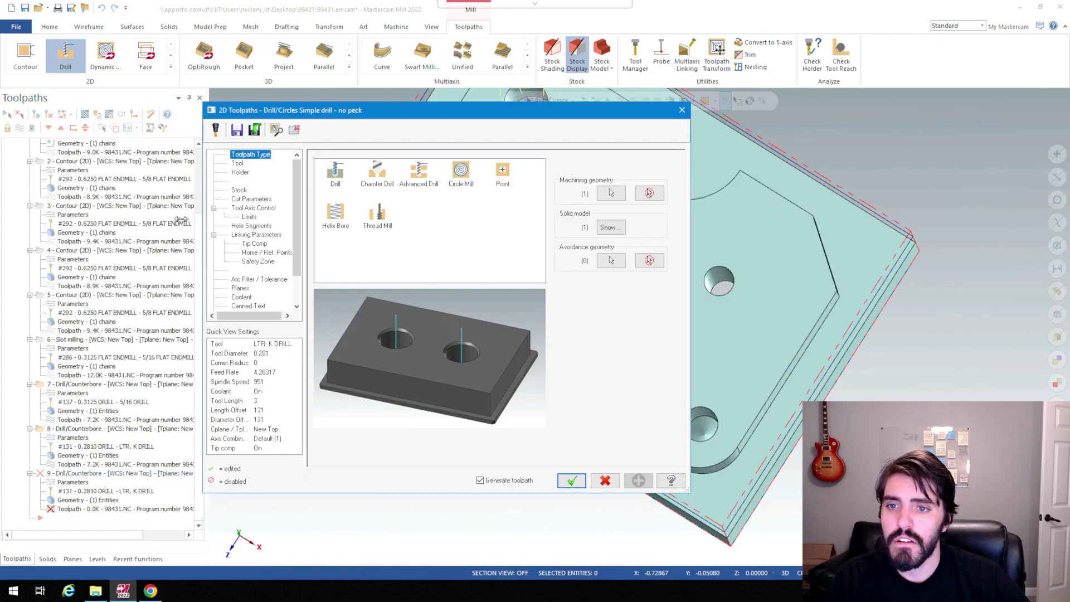
Assign library tool 115, the NO. 3 DRILL at 0.213, to the operation.
click(247, 164)
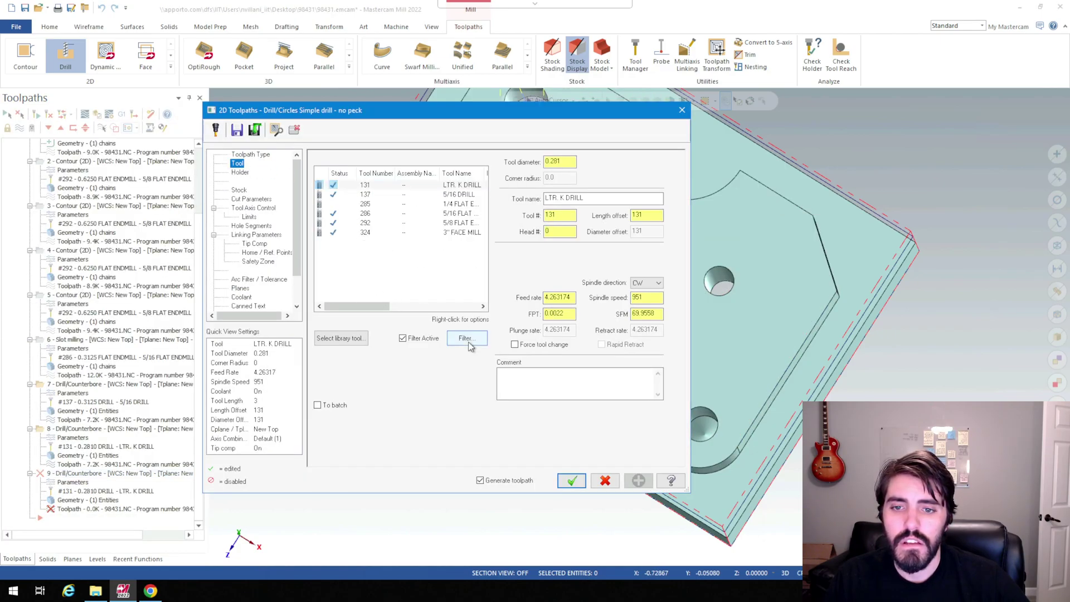
click(341, 338)
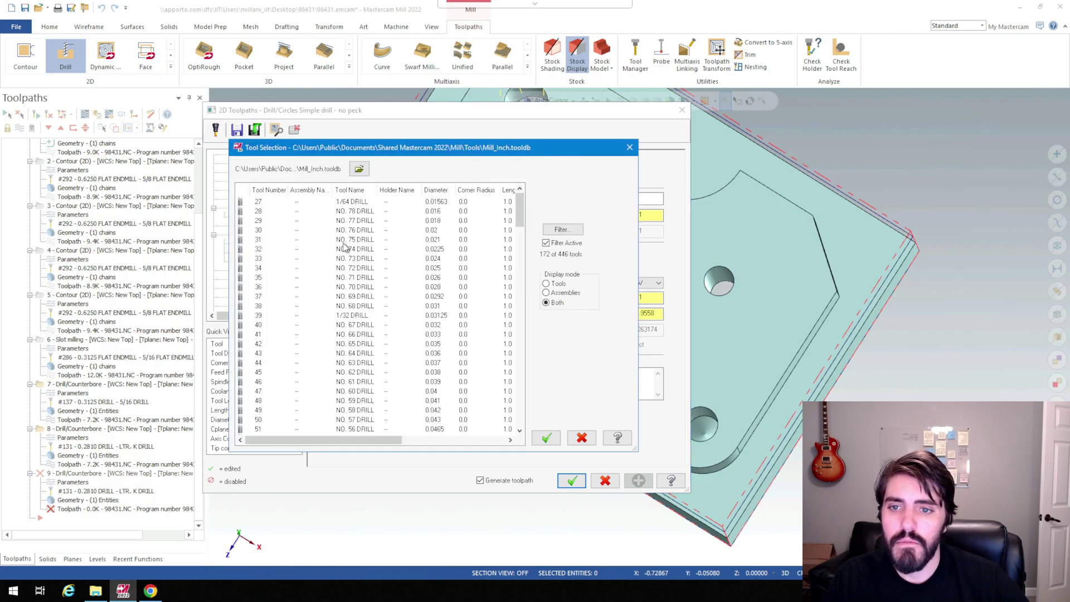
scroll(445, 343, down, 2)
scroll(446, 346, down, 7)
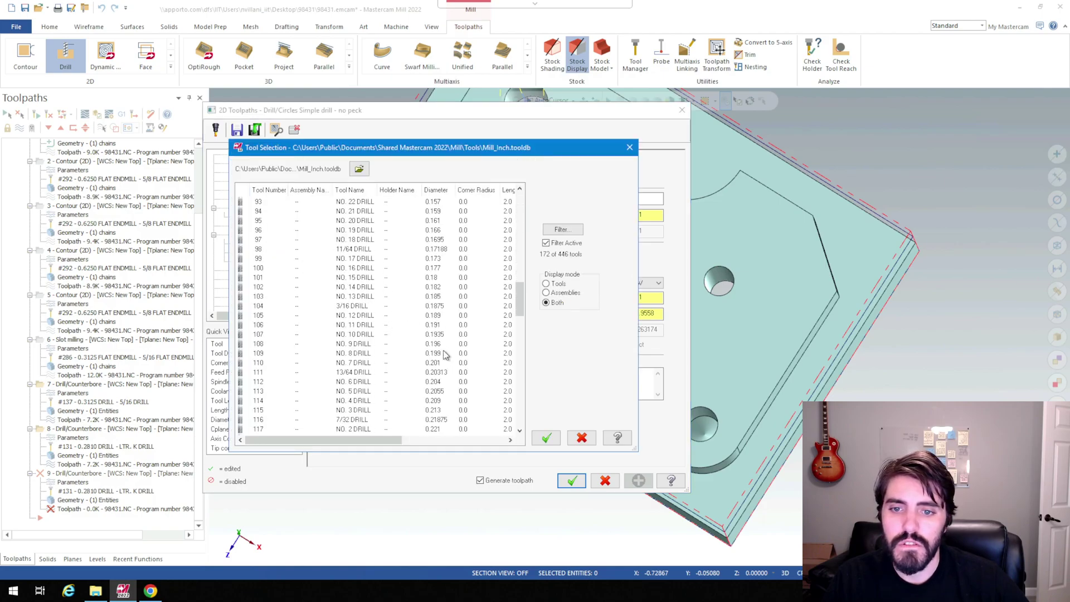
click(444, 353)
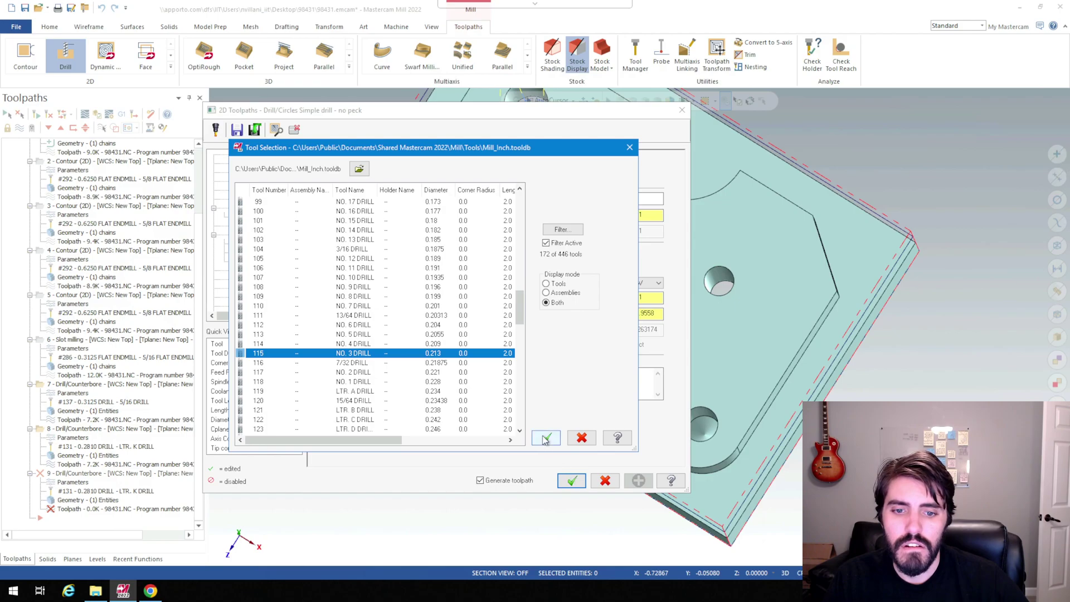
click(546, 438)
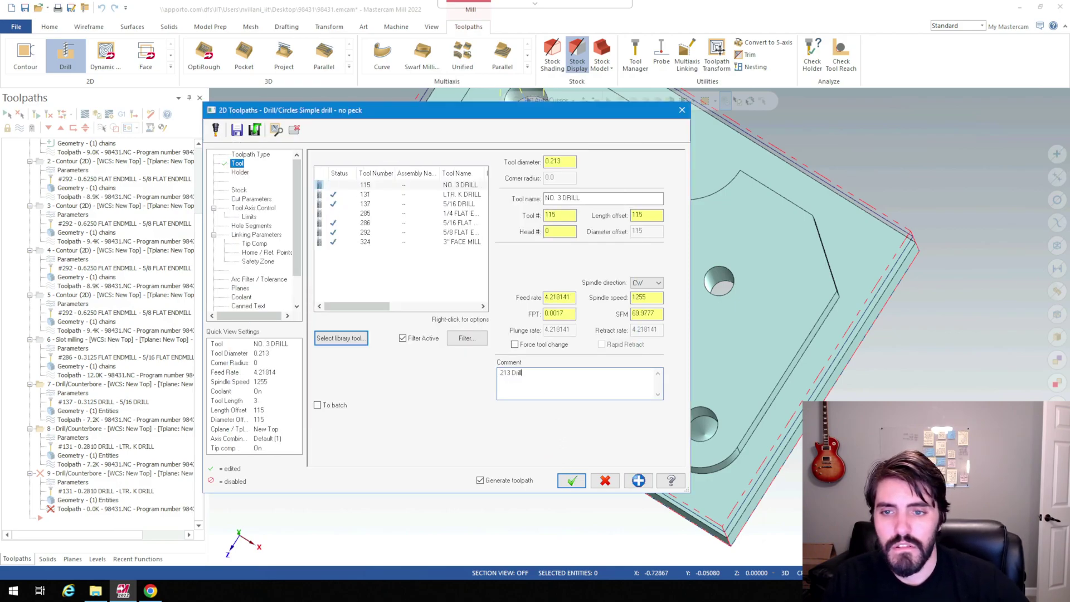
Take top of stock 0.0 from the hole top, check Tip Comp, and generate toolpath 9.
click(252, 234)
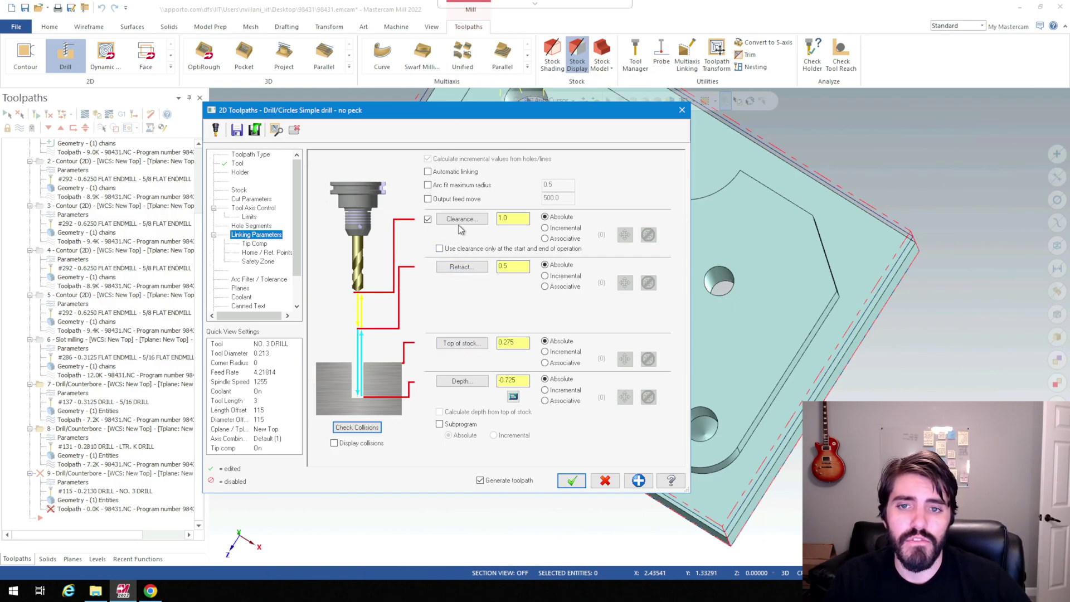
click(459, 343)
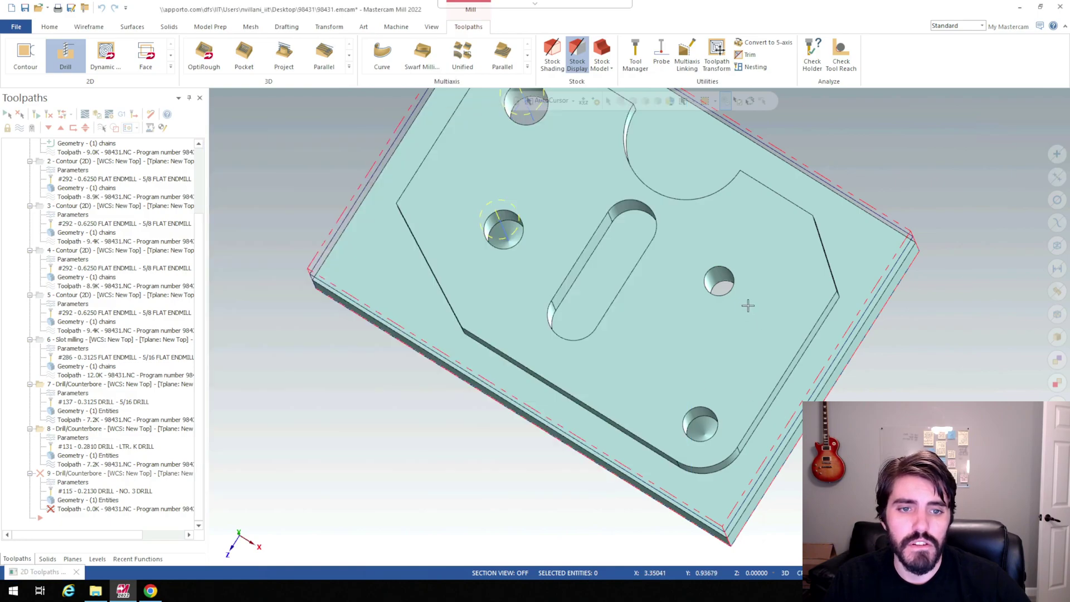
click(718, 273)
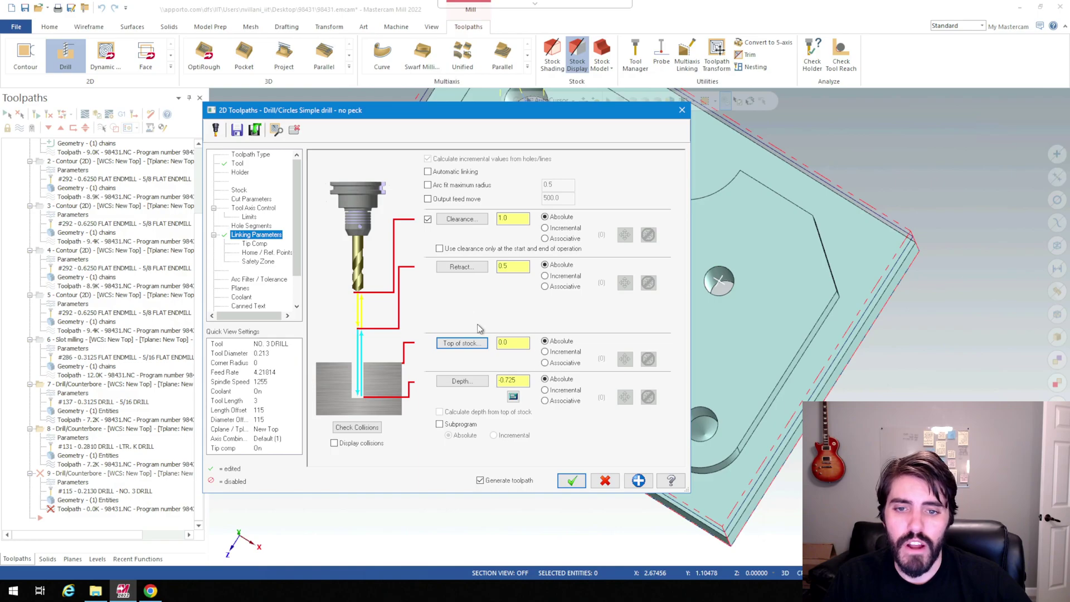
click(254, 245)
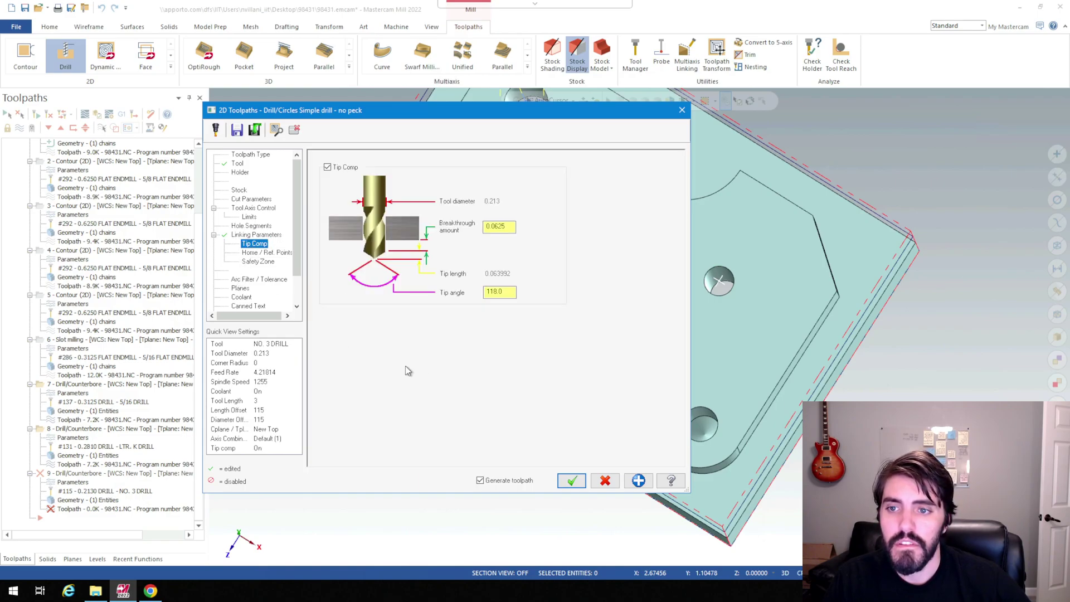
click(581, 487)
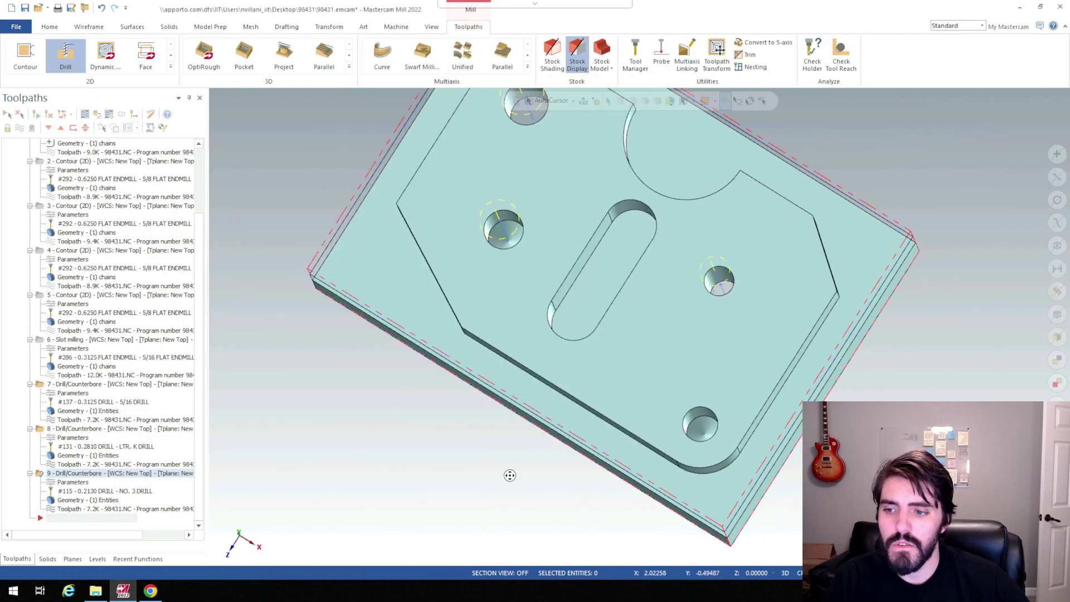
Reopen operation 8's parameters, uncheck Tip Comp for the LTR. K DRILL, and accept.
scroll(507, 463, up, 3)
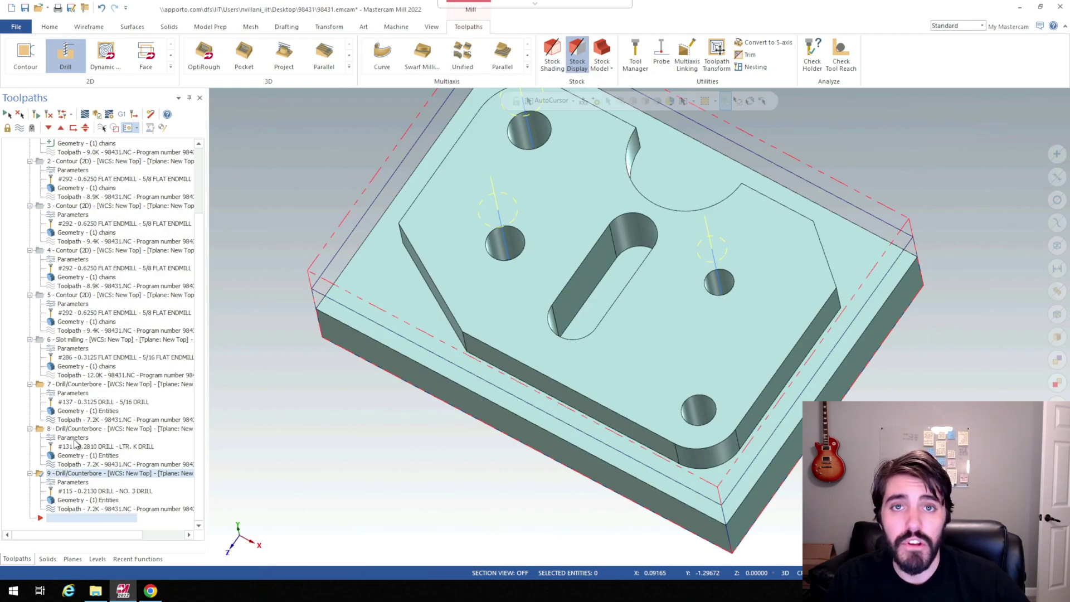
click(74, 440)
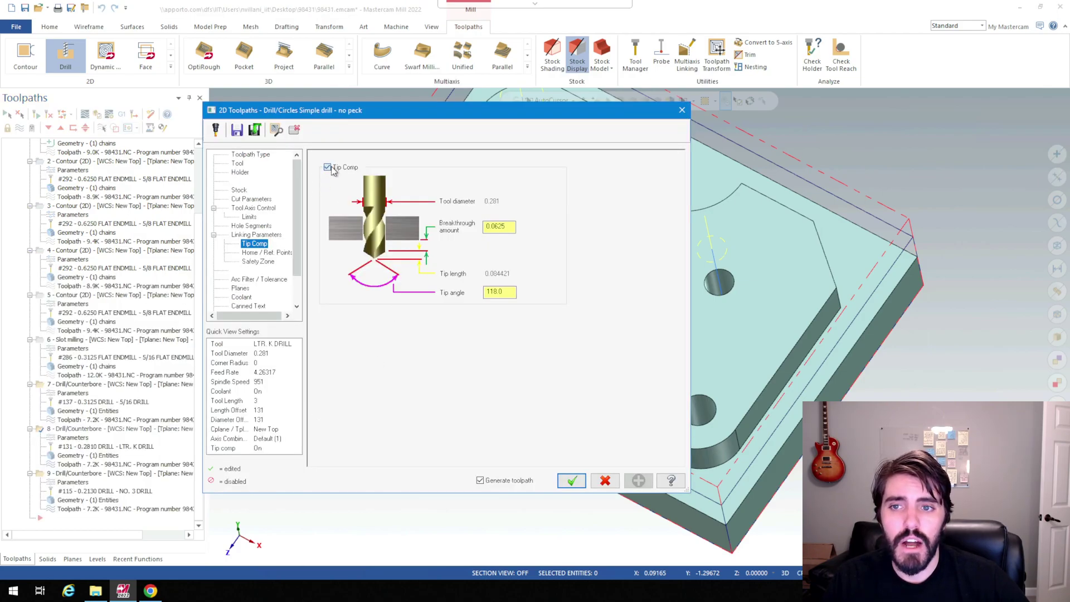
click(328, 167)
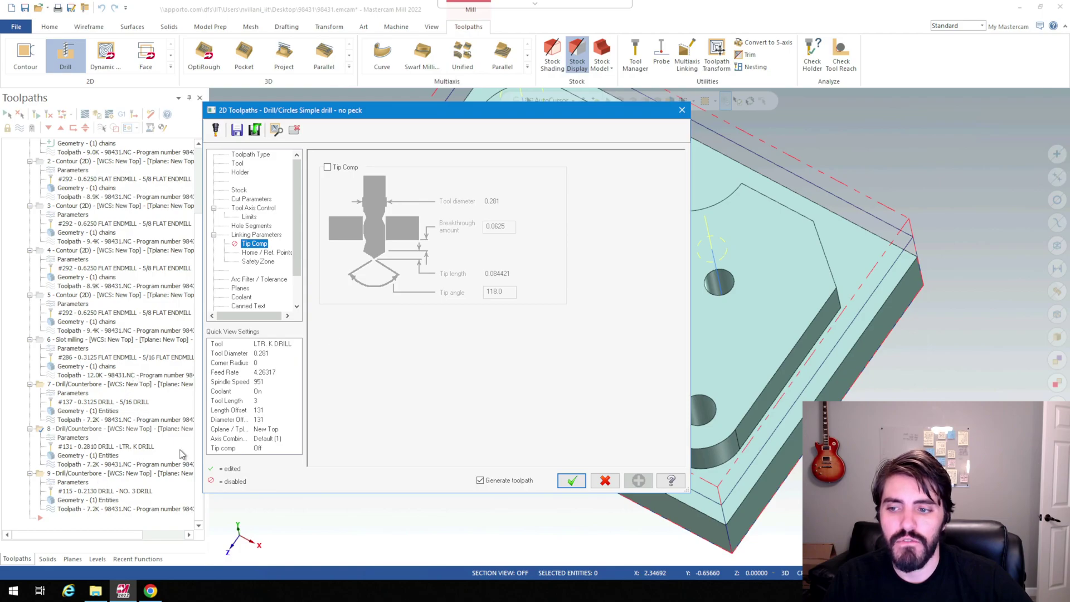
click(564, 483)
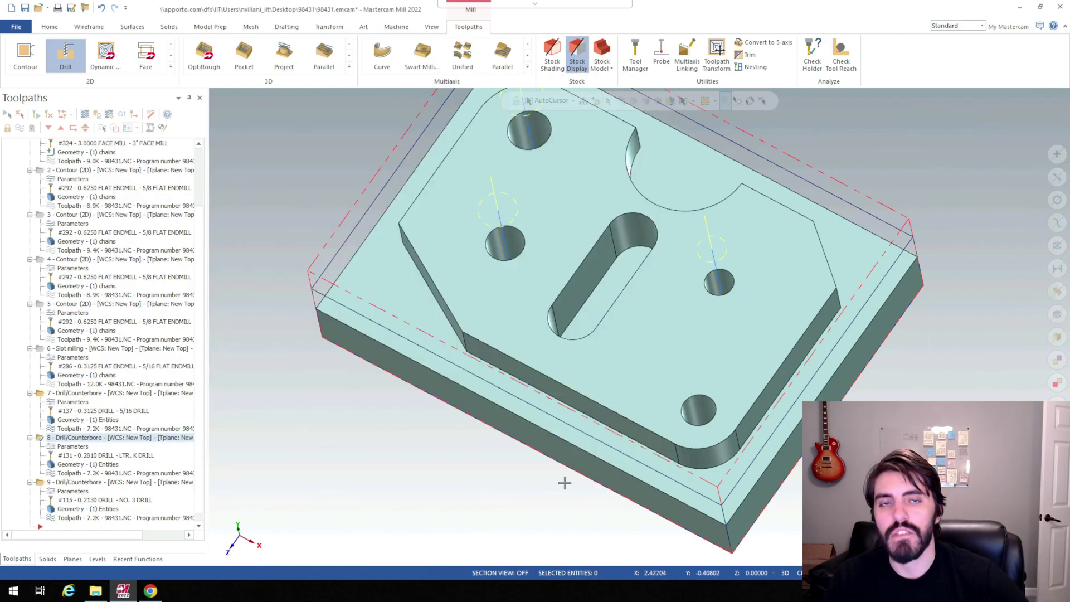
Start a new drill toolpath on the lower 0.25 hole.
mouse_move(723, 388)
middle_down()
mouse_move(724, 415)
mouse_move(693, 420)
middle_up()
click(65, 56)
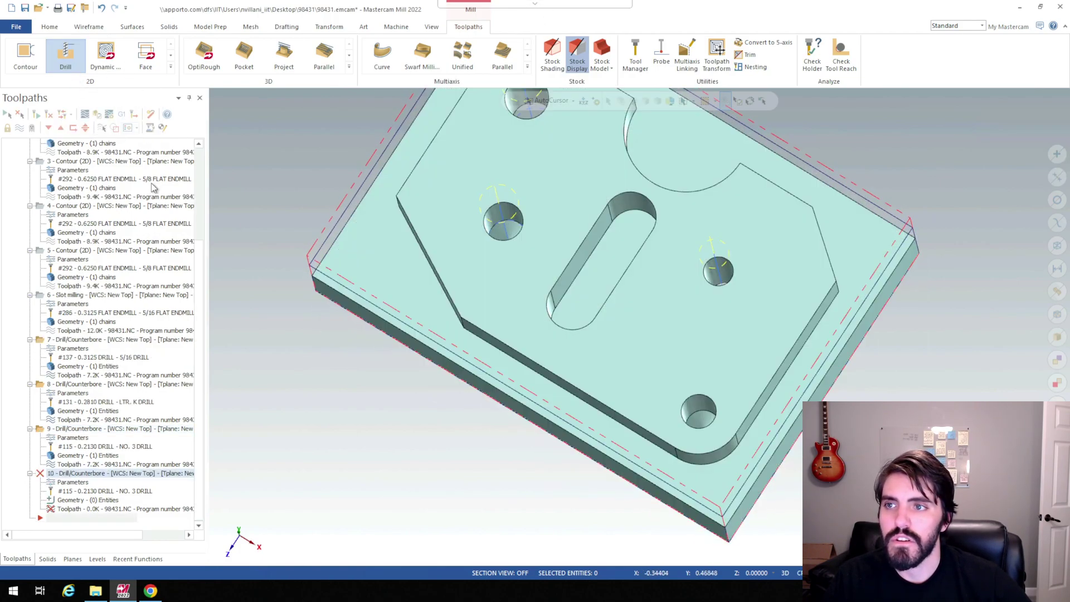
click(701, 418)
click(176, 118)
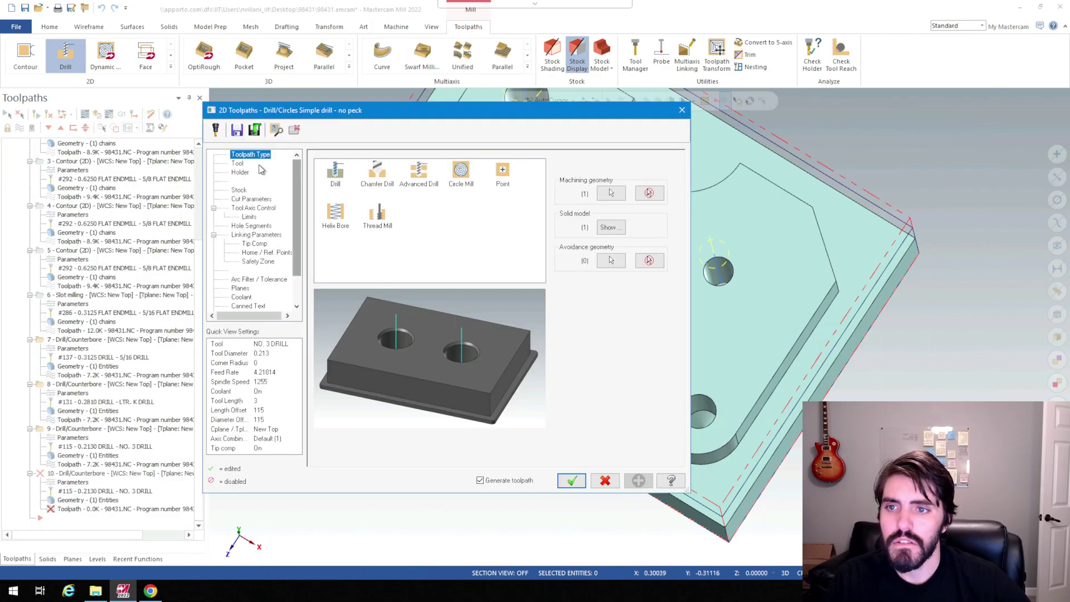
Load tool 124, the 1/4 DRILL, from the tool library into the drill operation.
key(Down)
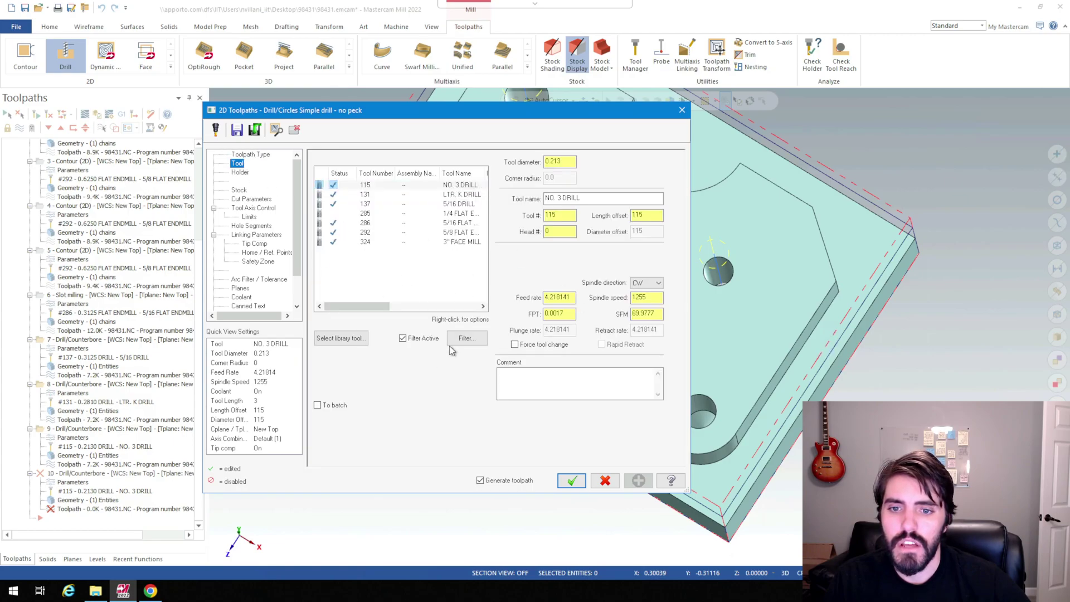
click(337, 338)
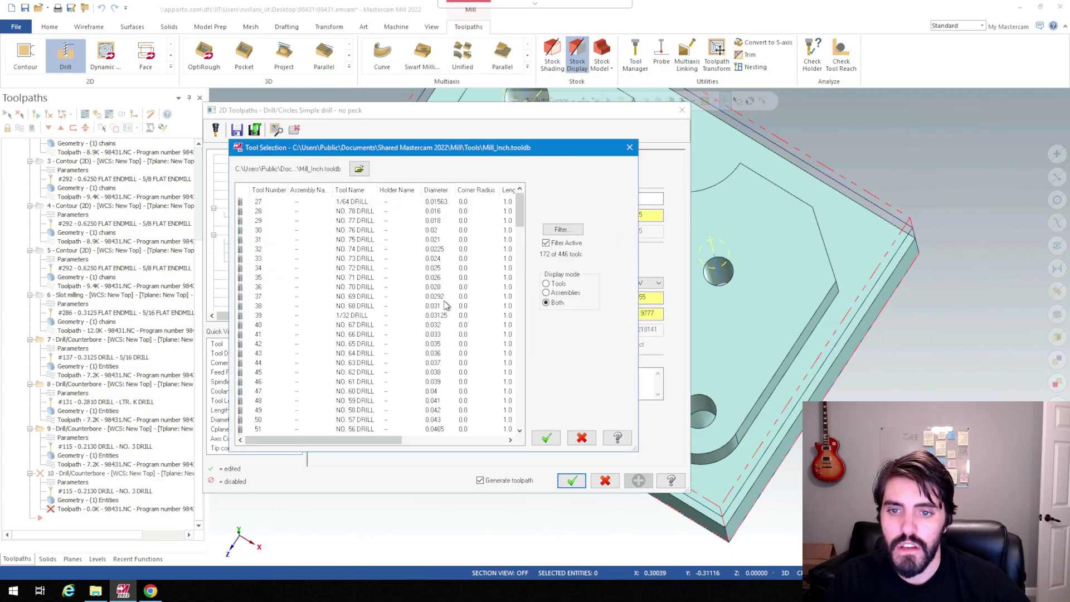
scroll(445, 305, down, 20)
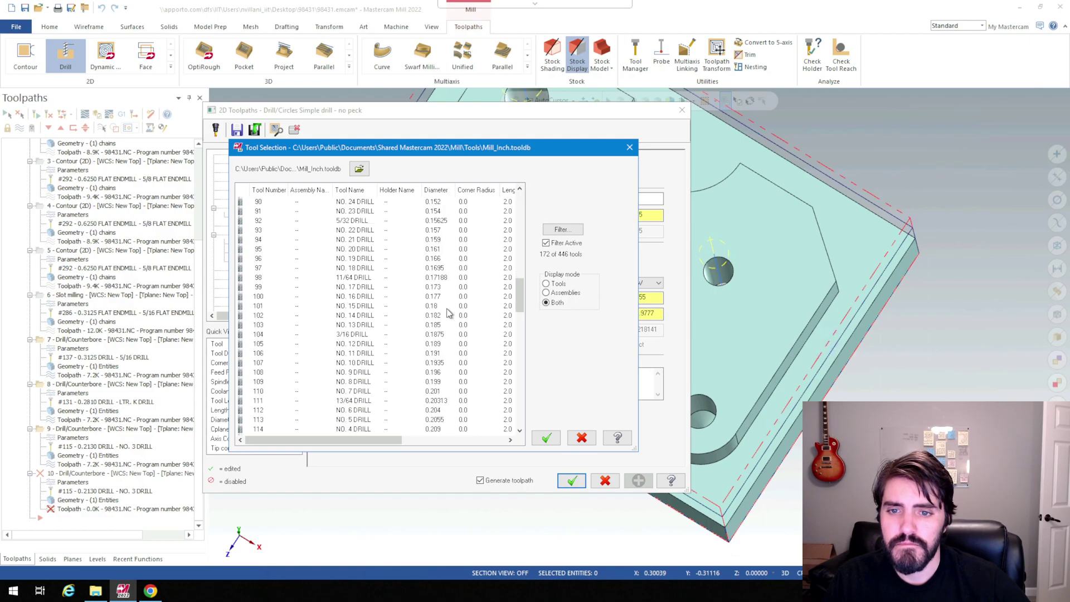
scroll(449, 314, down, 10)
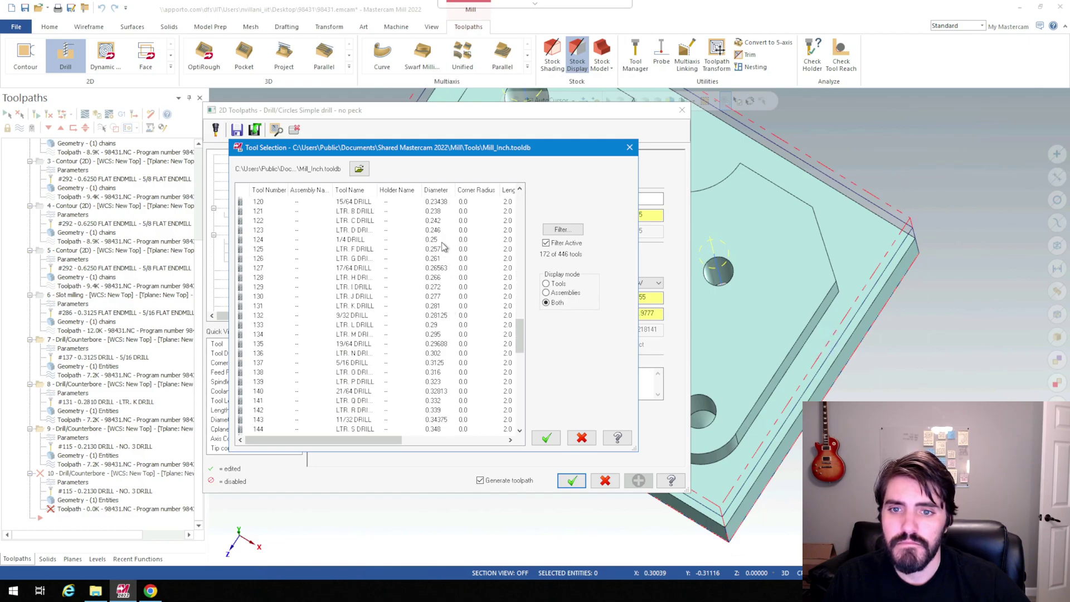
click(441, 240)
click(546, 438)
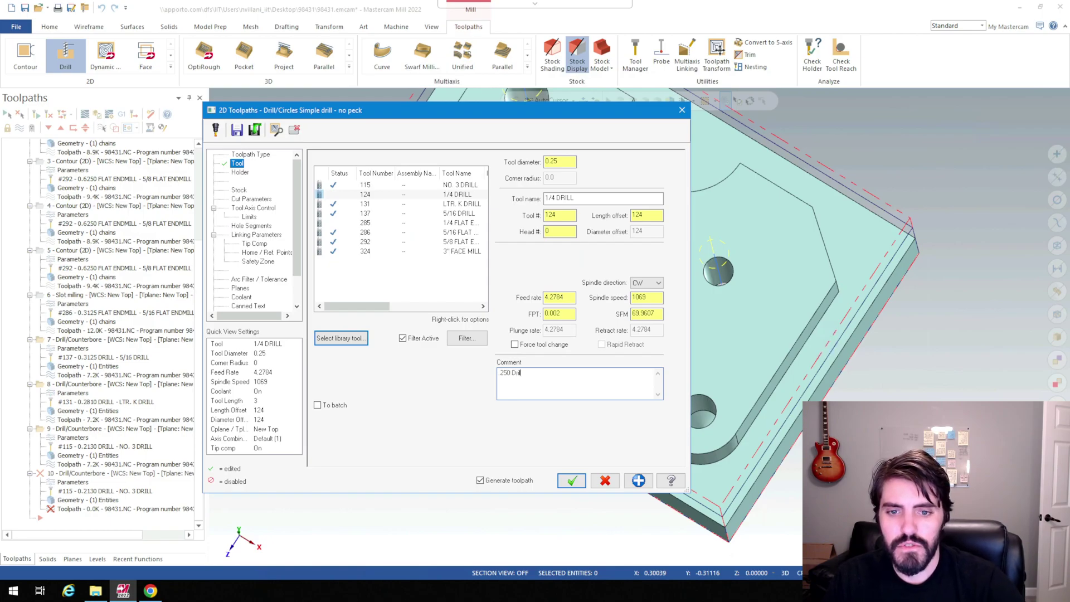
Set top of stock 0, take depth 0.45 from the hole bottom, disable tip compensation, then regenerate.
click(242, 234)
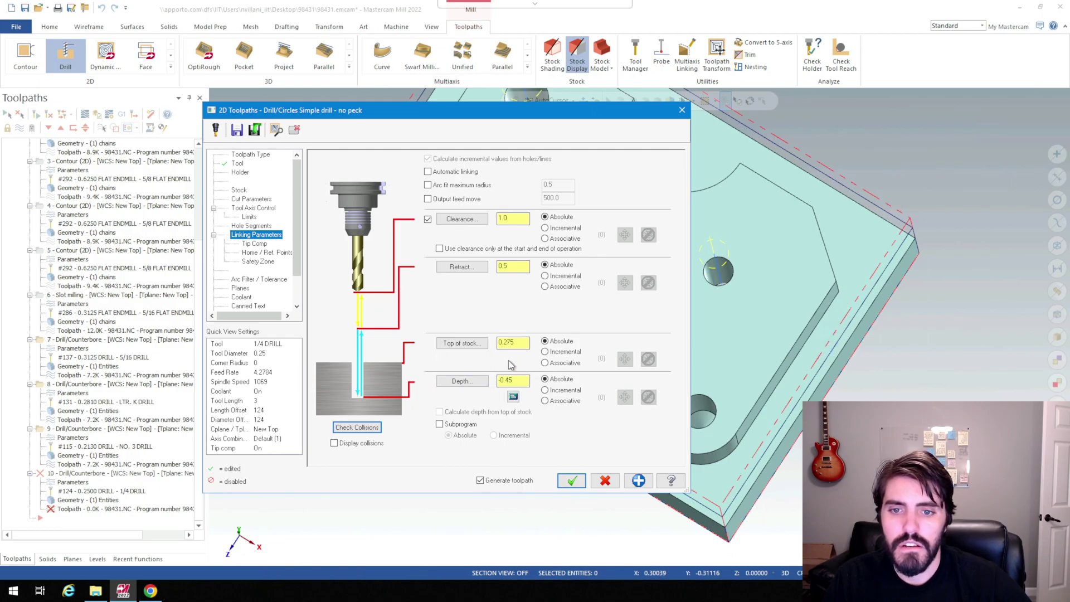
double_click(501, 343)
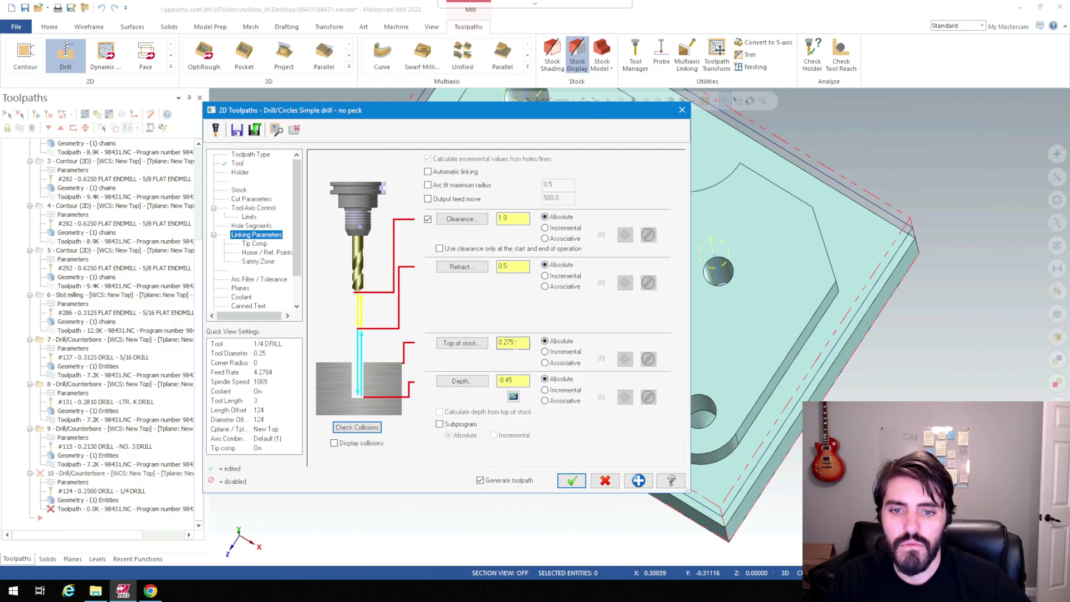
text(0)
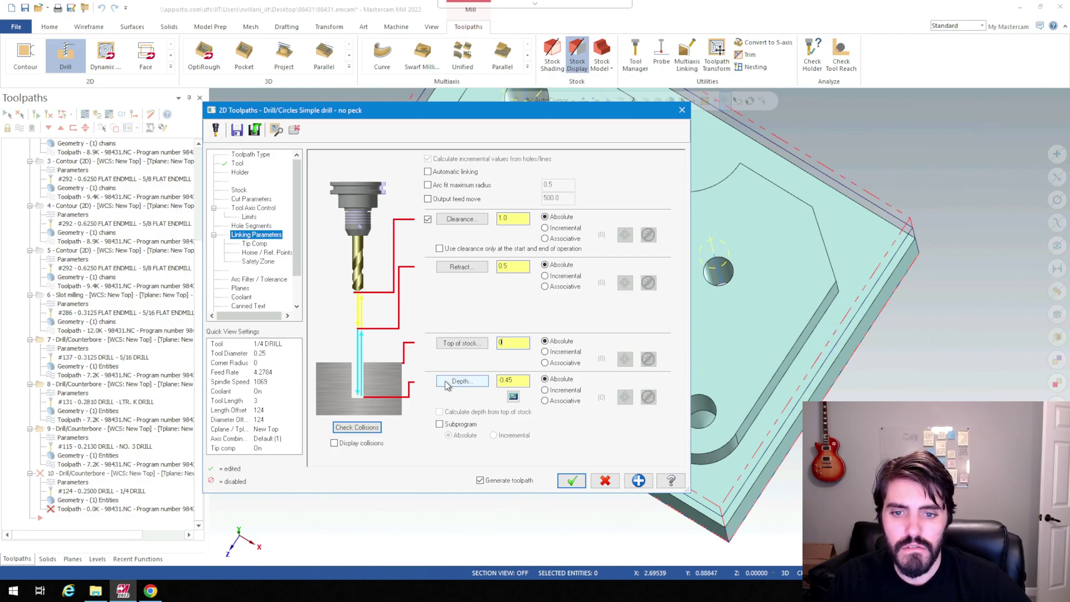
click(512, 396)
click(699, 425)
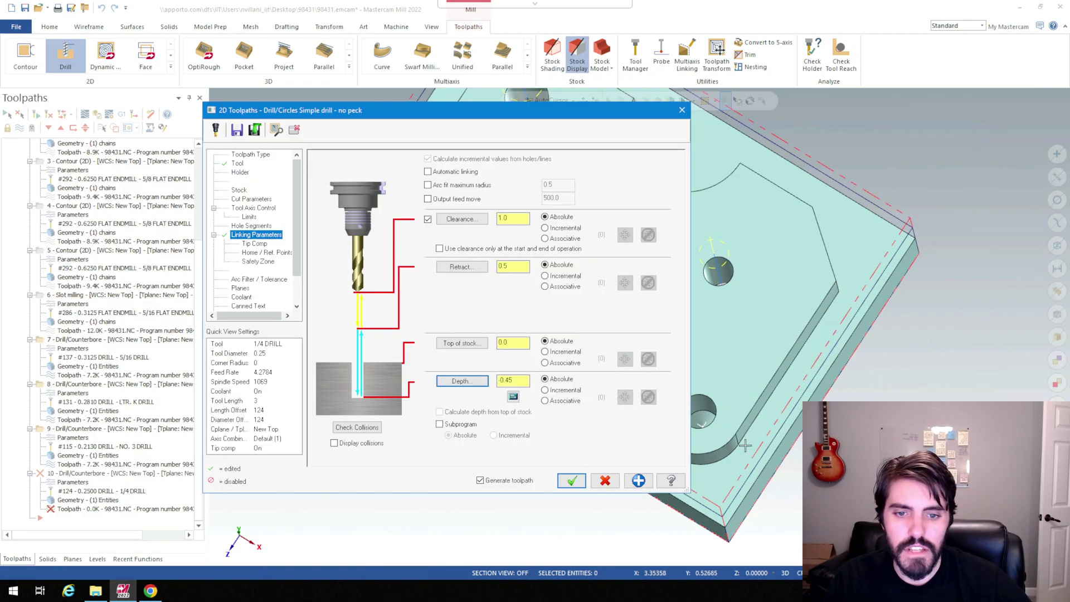
click(255, 244)
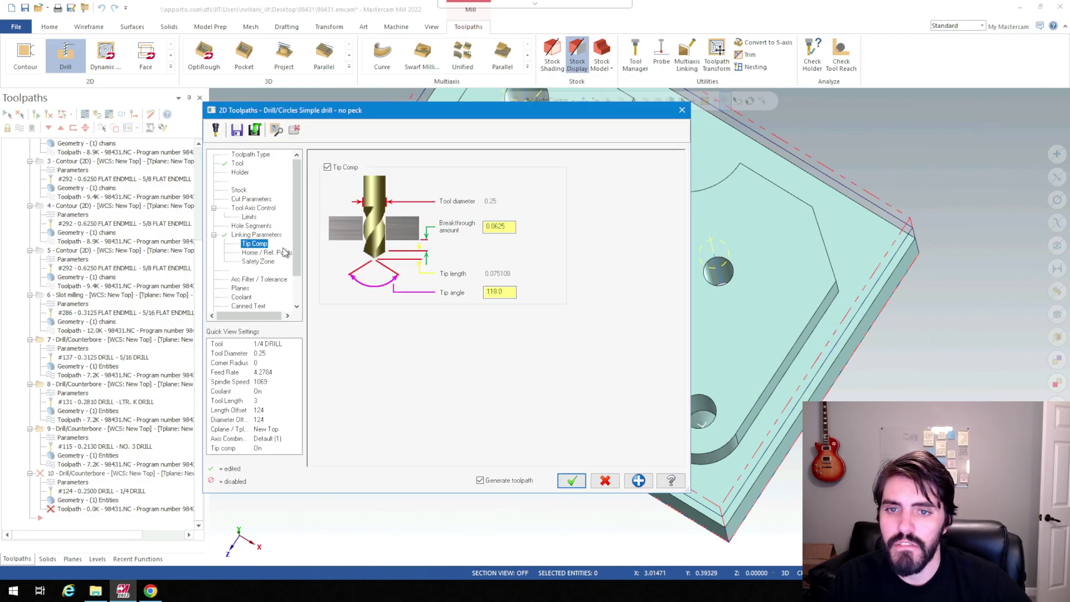
click(327, 167)
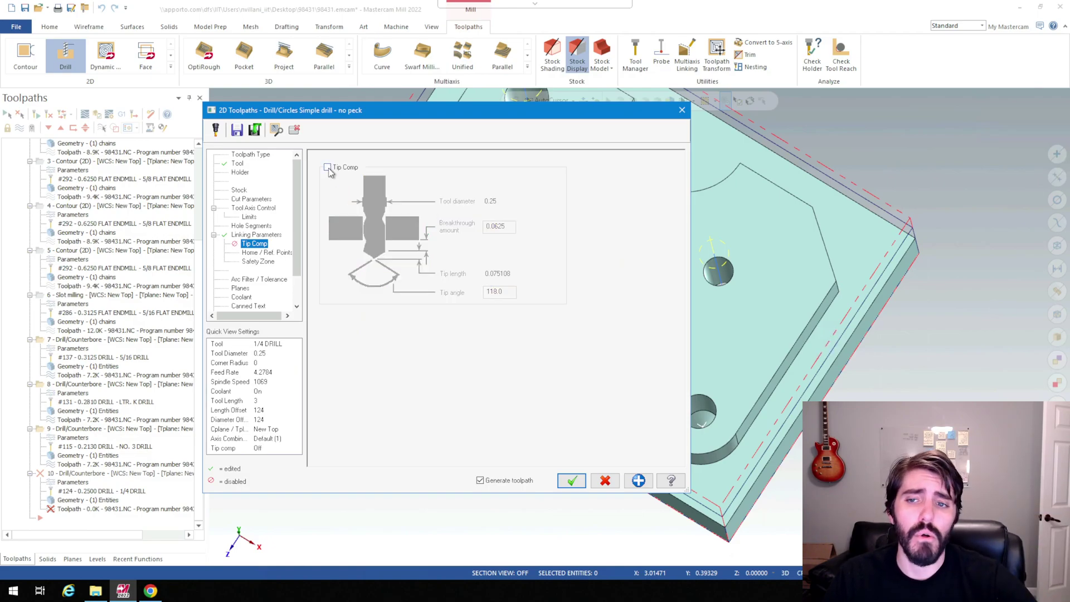
click(569, 481)
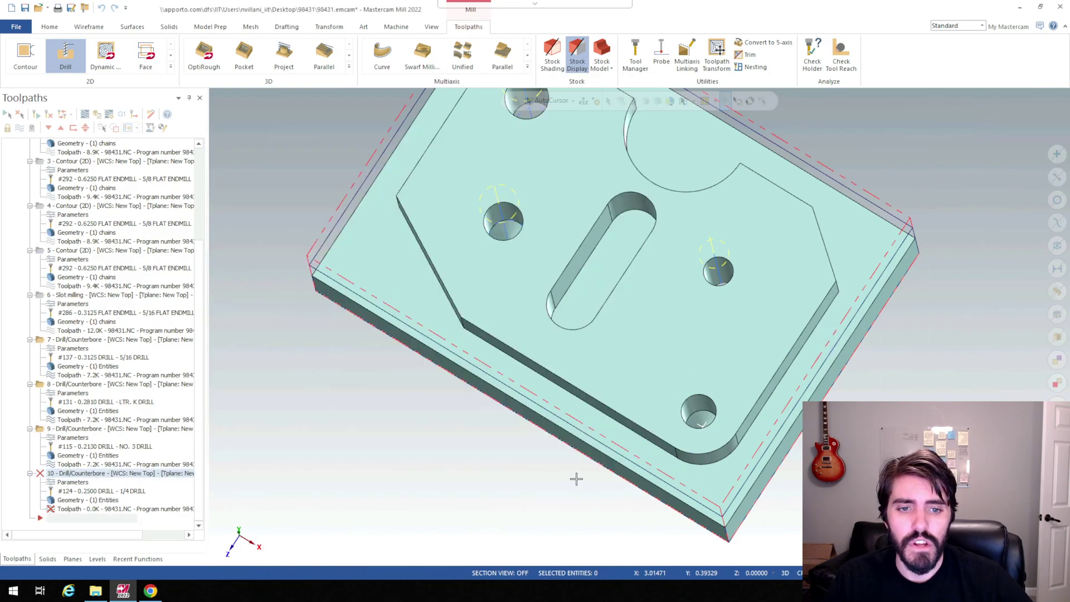
Review the Stock setup and operation 3's contour parameters without changing them.
middle_drag(572, 477, 586, 367)
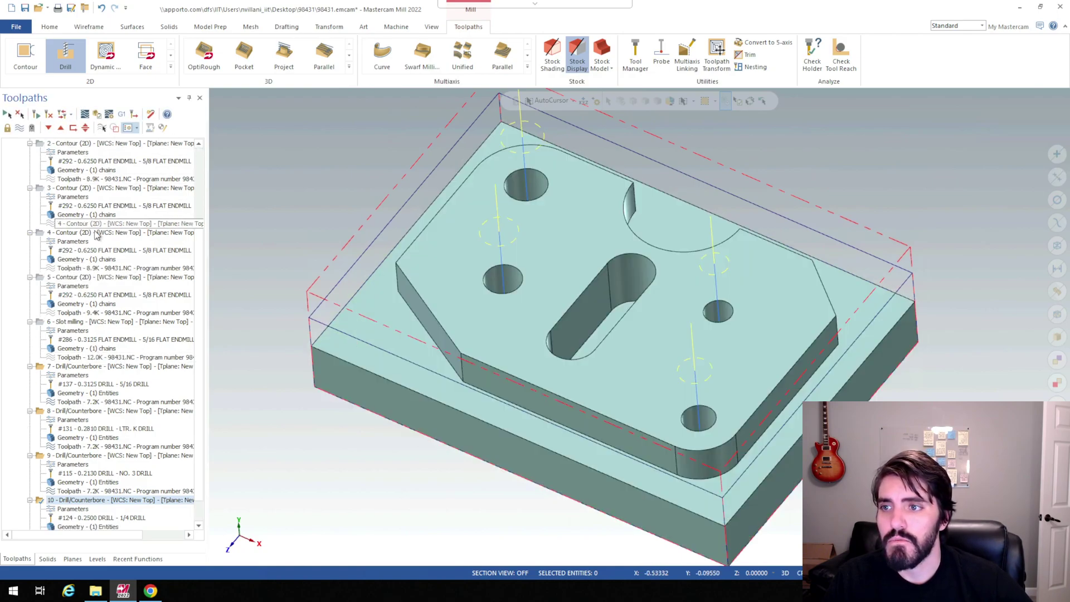
scroll(83, 173, up, 4)
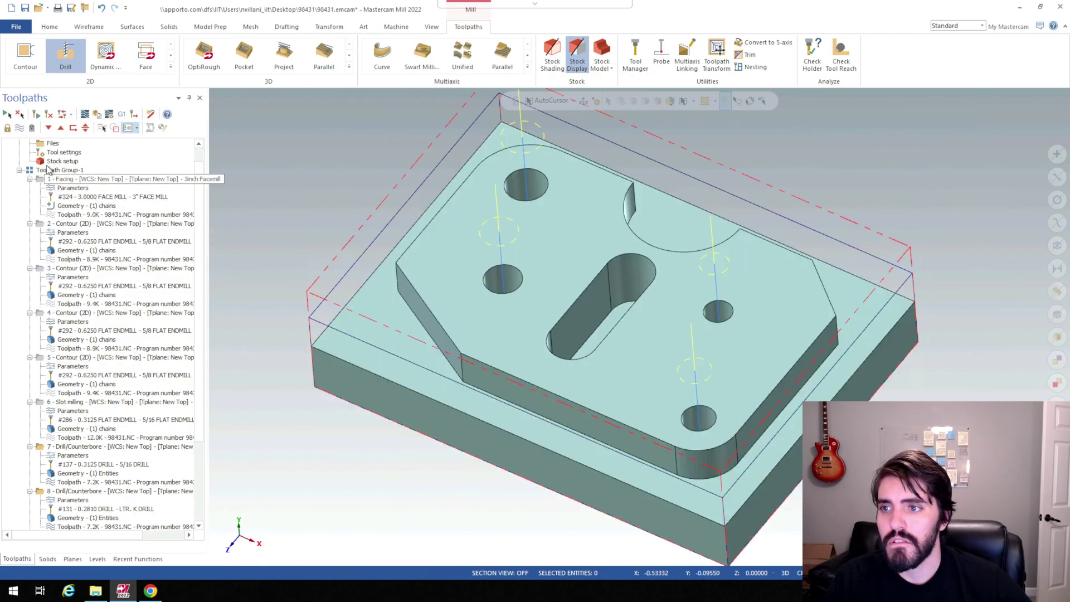
click(56, 161)
click(482, 115)
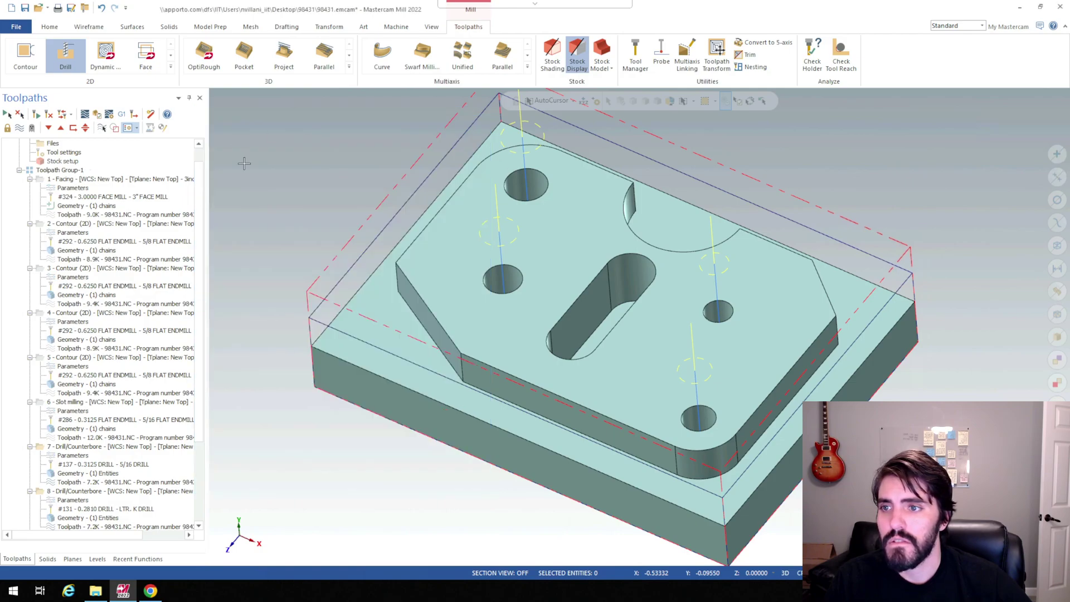
scroll(59, 174, down, 4)
click(61, 176)
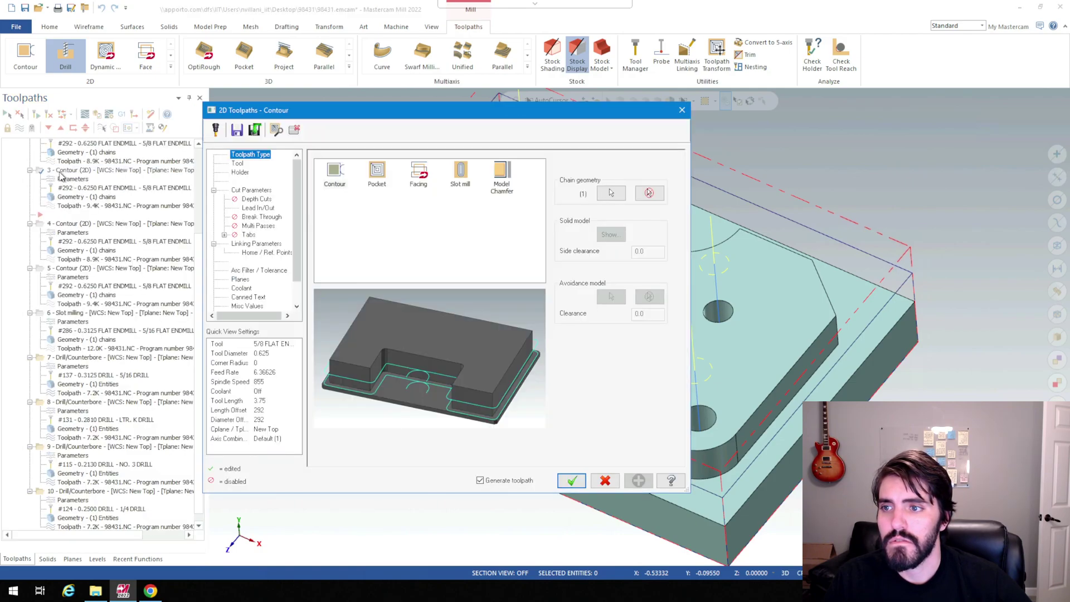
key(Escape)
Select all operations in Toolpath Group-1 and send them to the simulator for verification.
scroll(82, 207, up, 3)
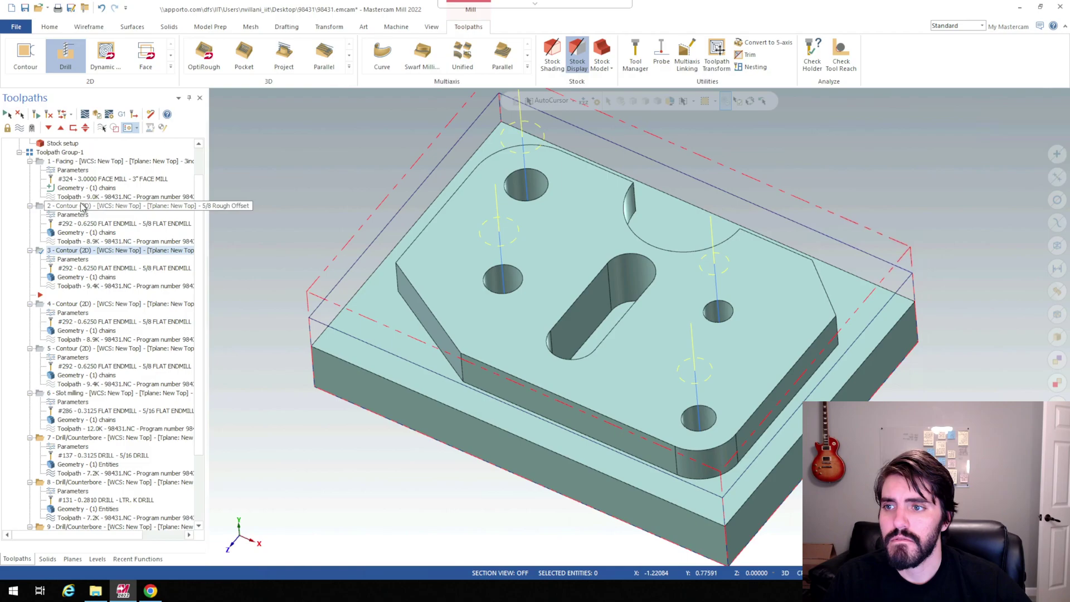
click(58, 152)
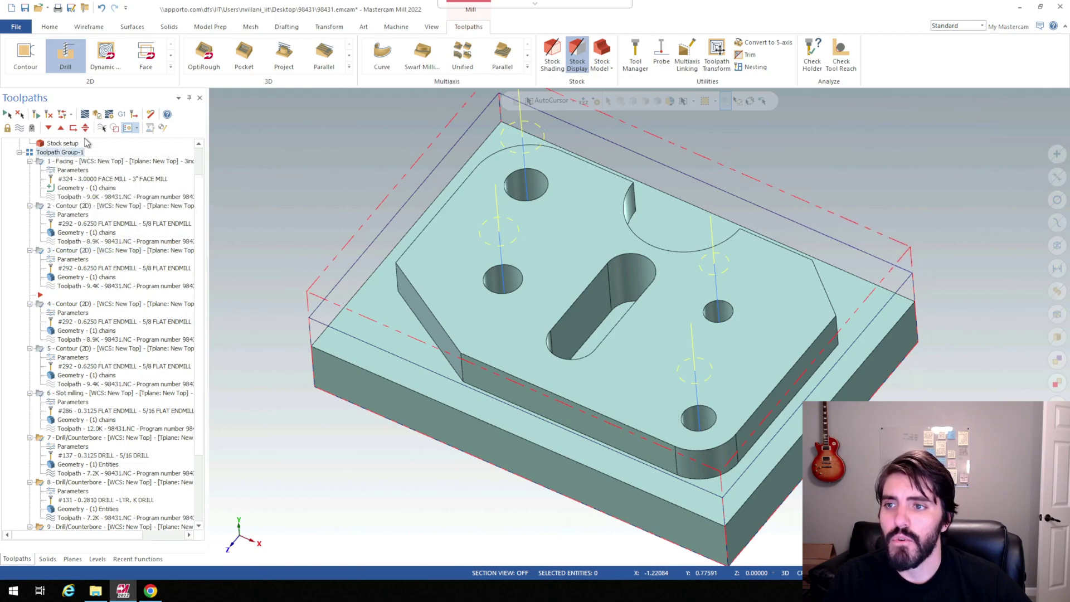
click(86, 115)
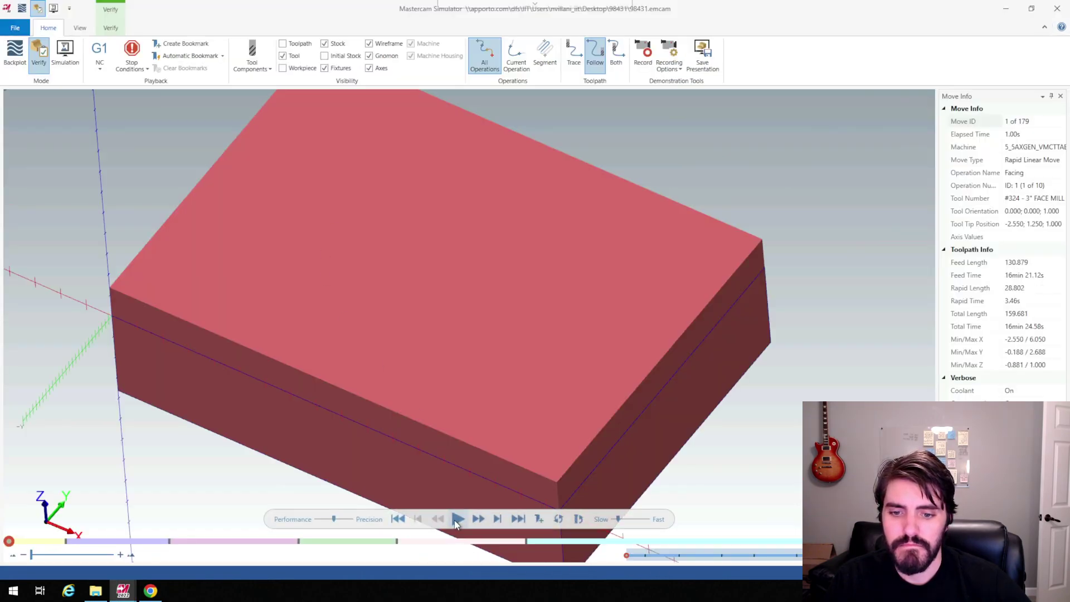
Play the simulation through all 179 moves, then close Mastercam Simulator.
click(457, 519)
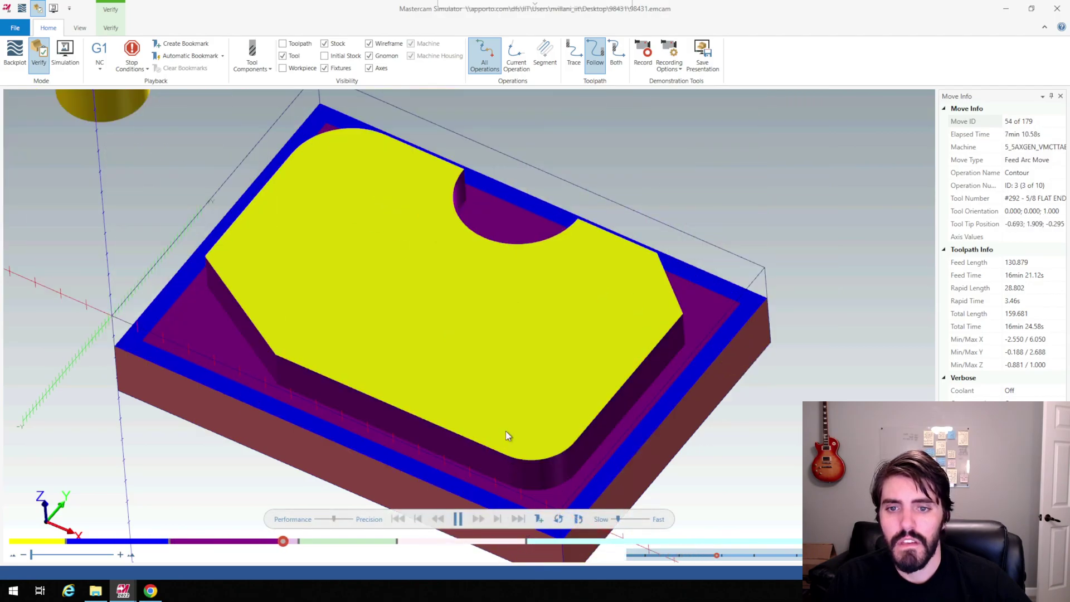
scroll(499, 393, down, 5)
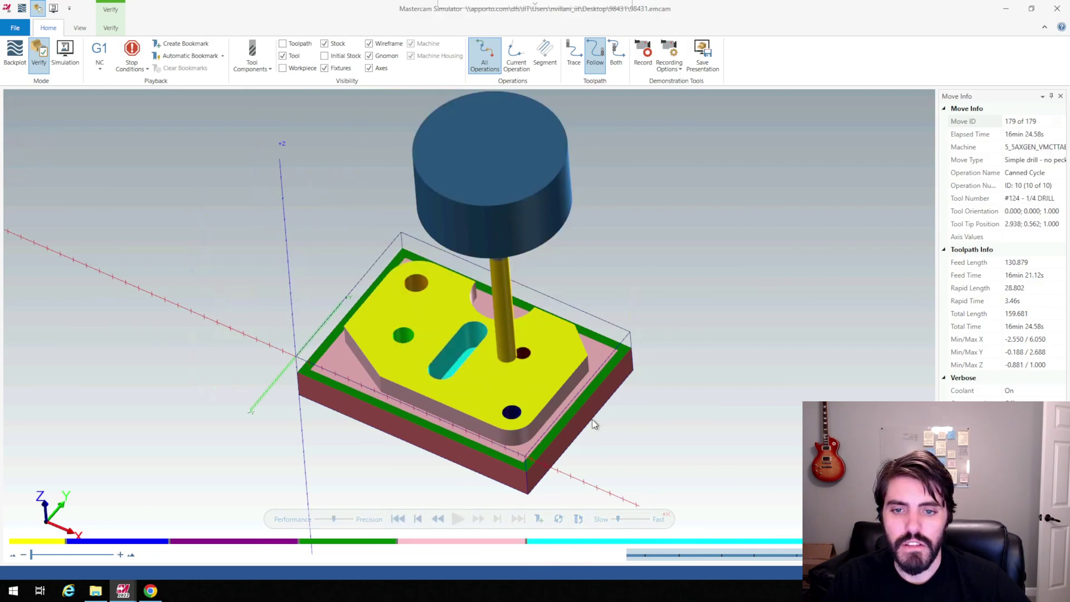
click(1058, 14)
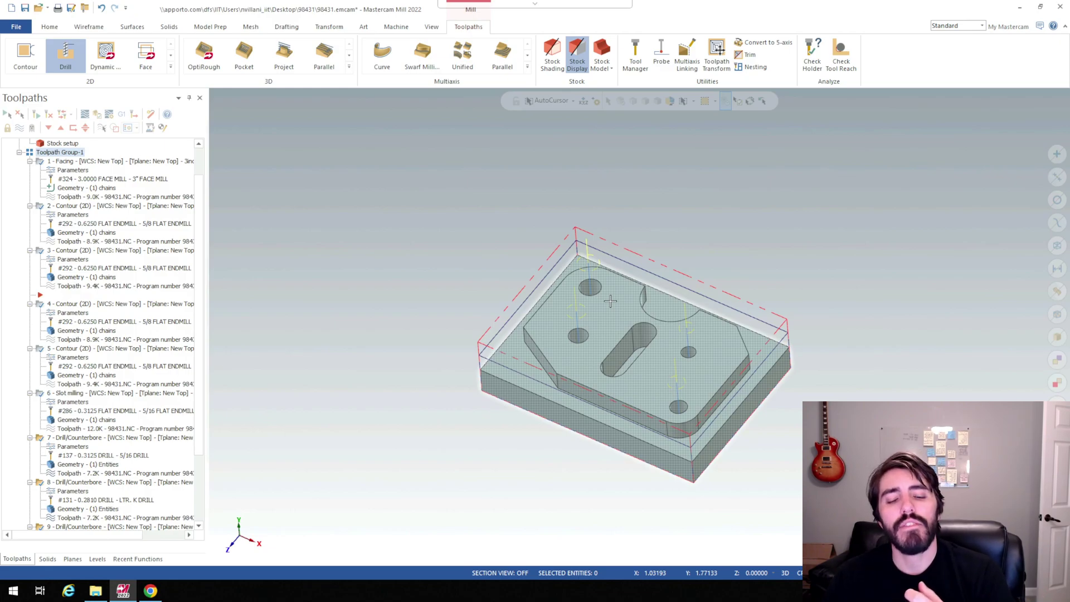
Place the insert point after operation 10 and add a Model Chamfer toolpath from the 2D gallery.
scroll(676, 386, up, 3)
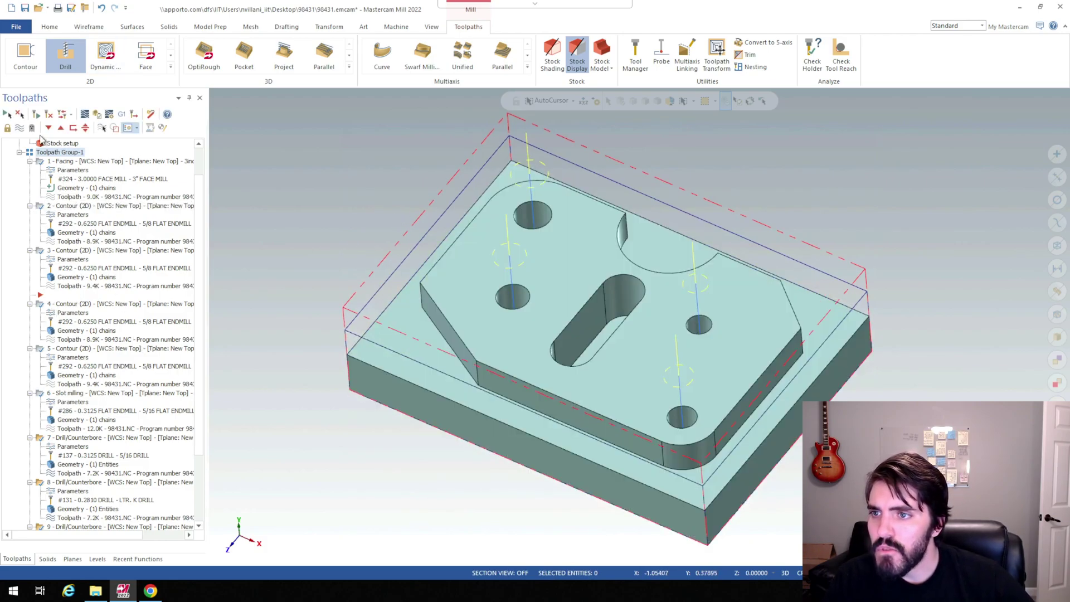
click(49, 128)
click(49, 129)
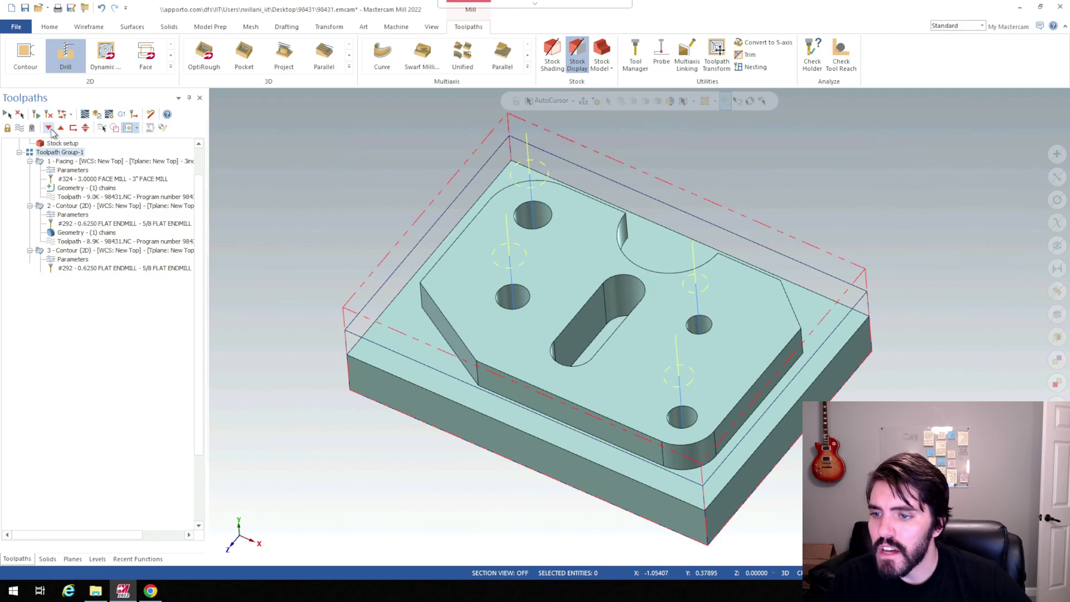
click(49, 128)
click(49, 128)
click(49, 129)
click(49, 128)
click(49, 129)
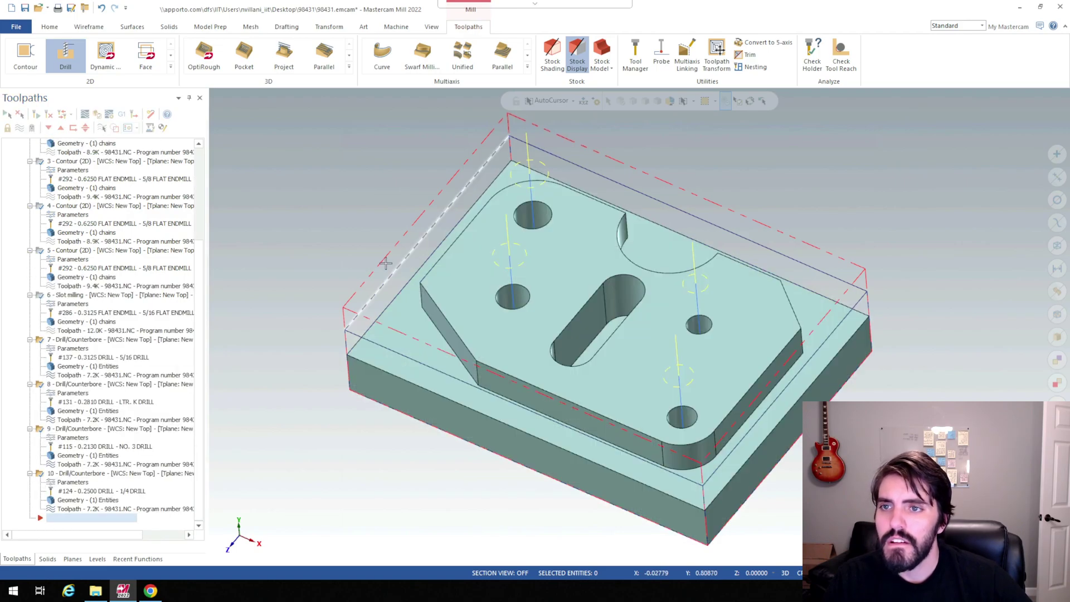
click(170, 68)
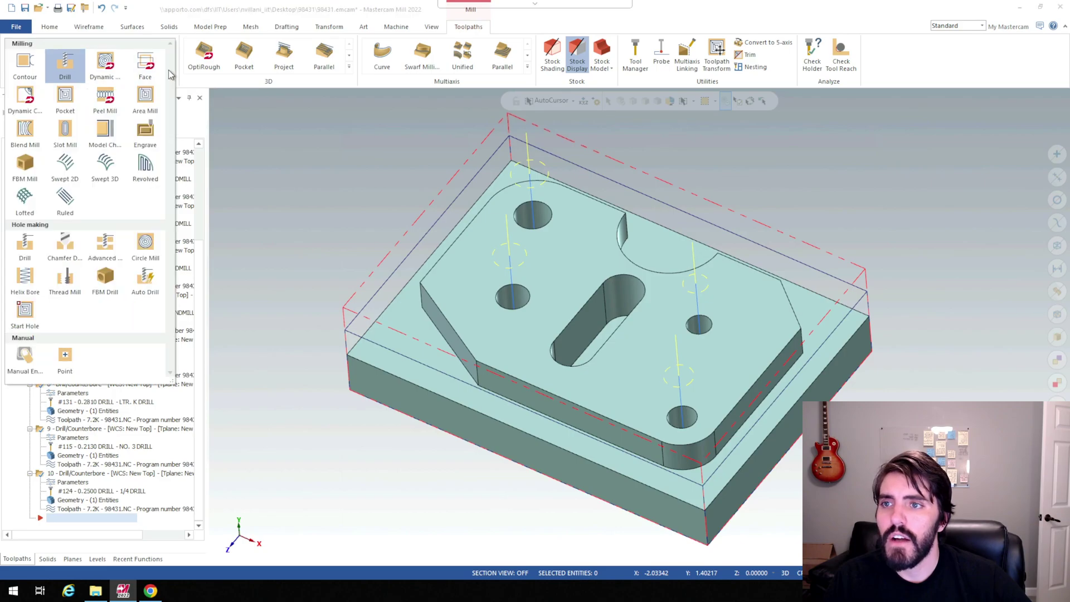
click(101, 139)
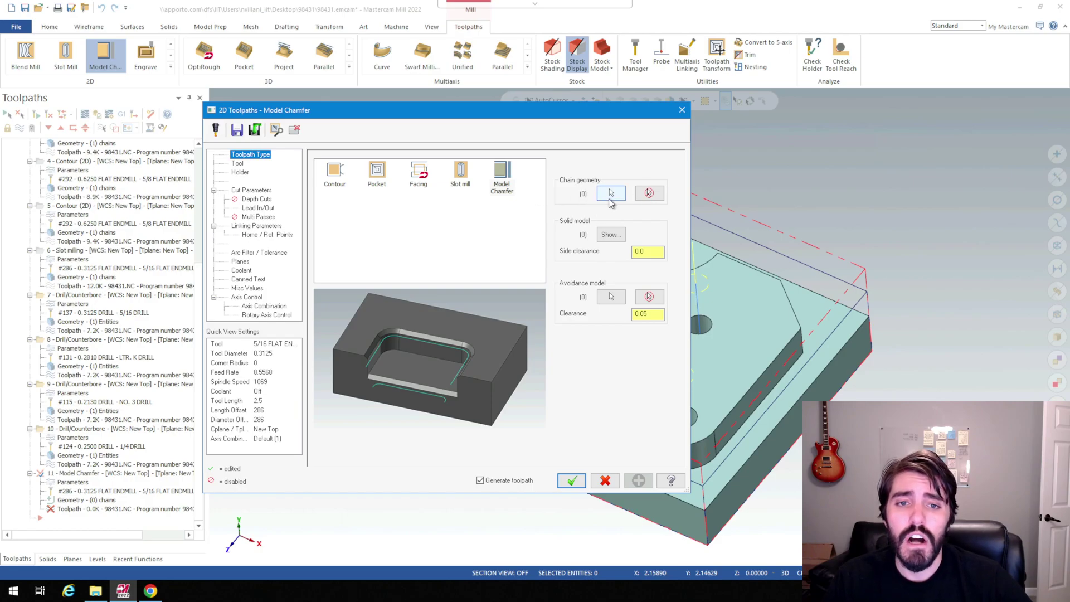
Chain the raised profile, outer boundary and slot top edges as Model Chamfer geometry.
click(610, 194)
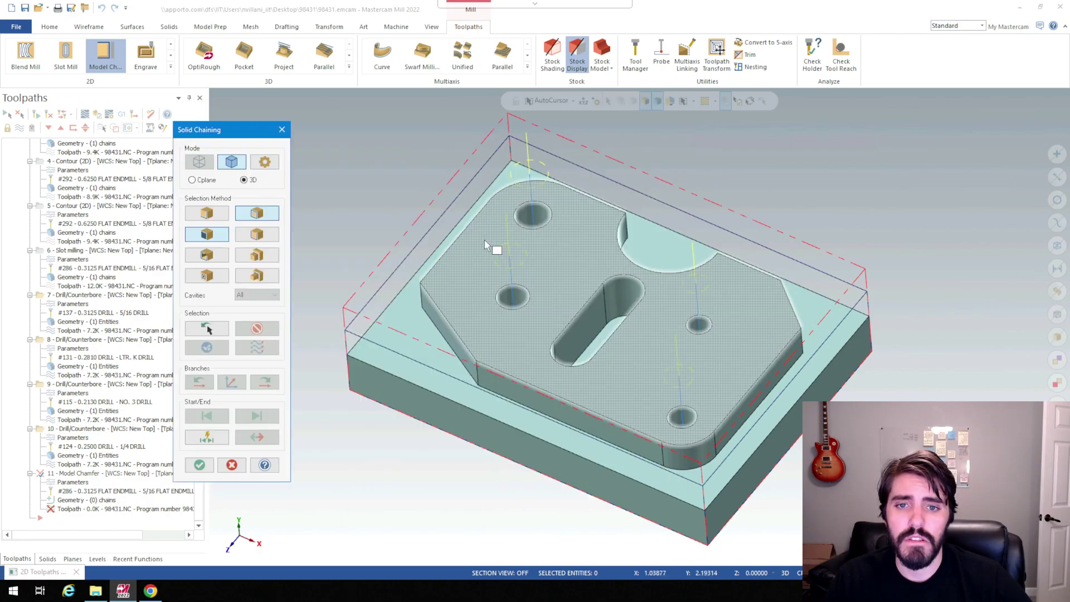
click(437, 273)
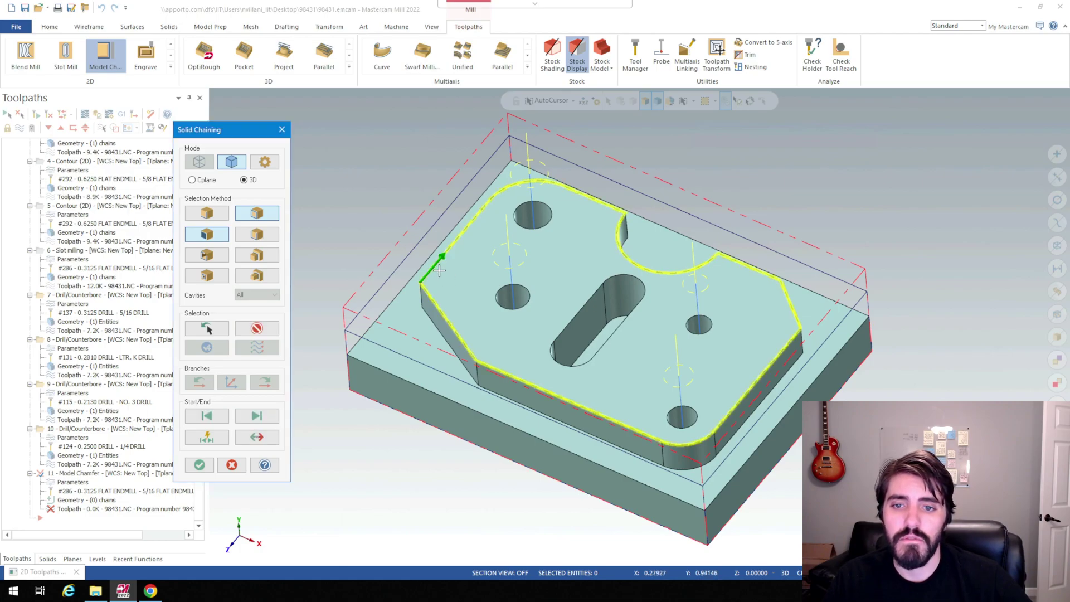
click(367, 338)
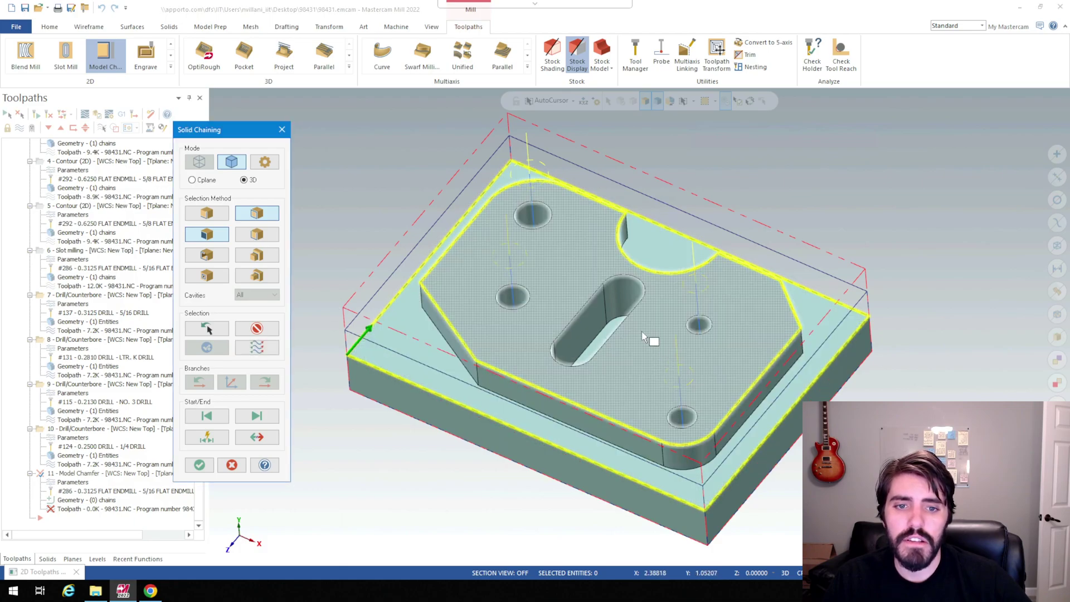
mouse_move(643, 334)
middle_down()
mouse_move(692, 350)
mouse_move(610, 365)
middle_up()
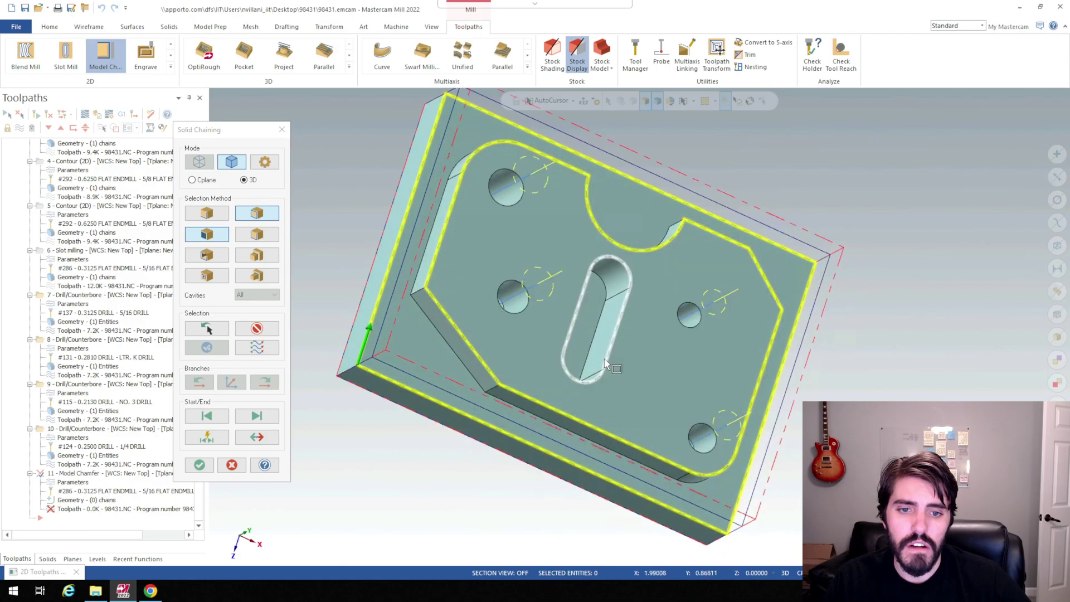
click(606, 364)
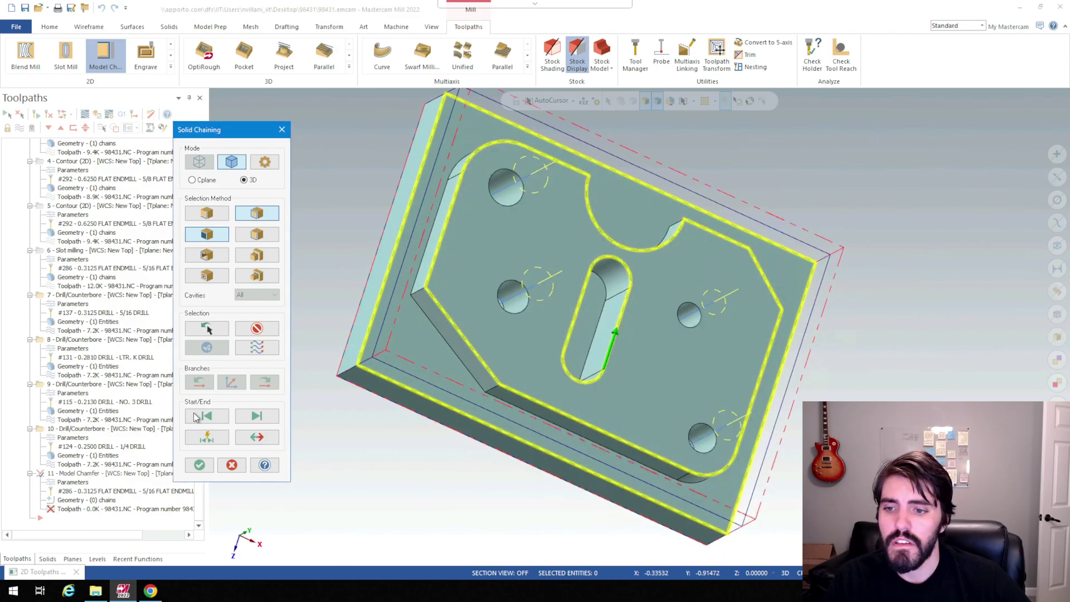
click(198, 464)
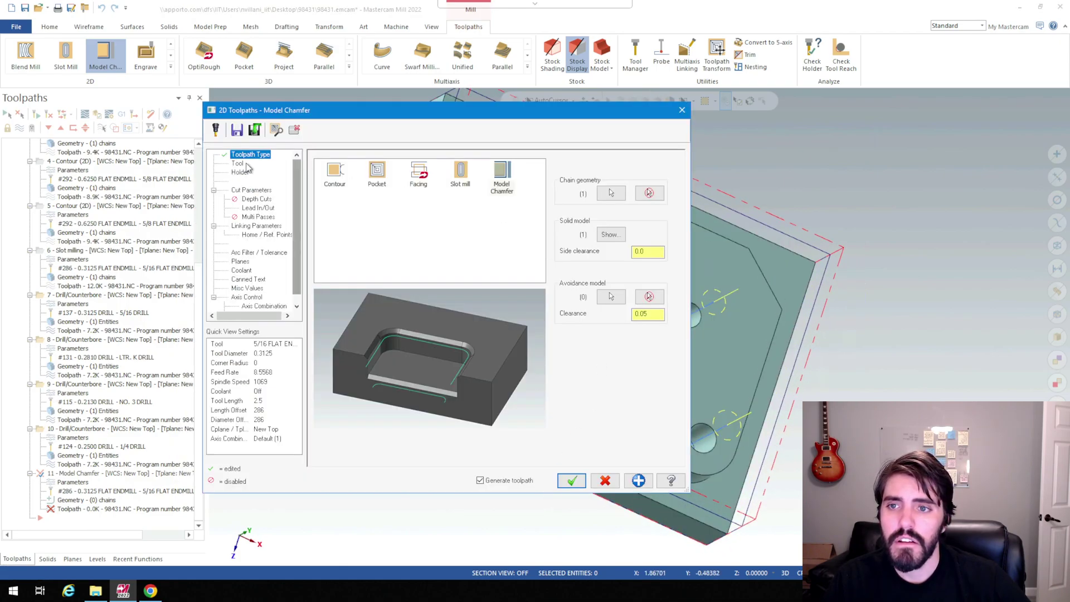
Filter the tool list to chamfer mills and load tool 319, the 1/2 CHAMFER MILL.
click(246, 164)
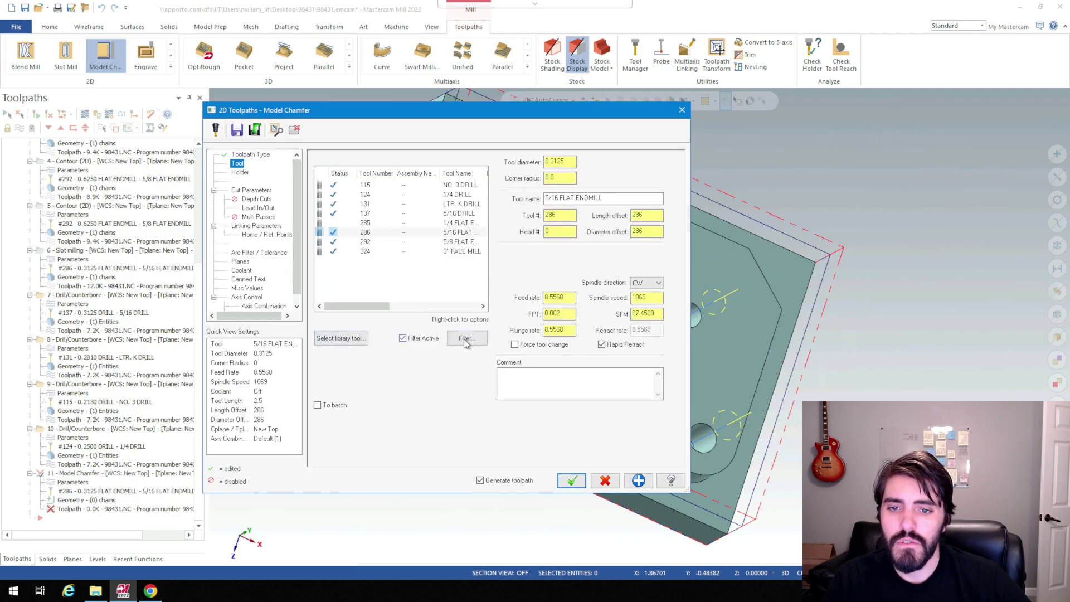
click(466, 340)
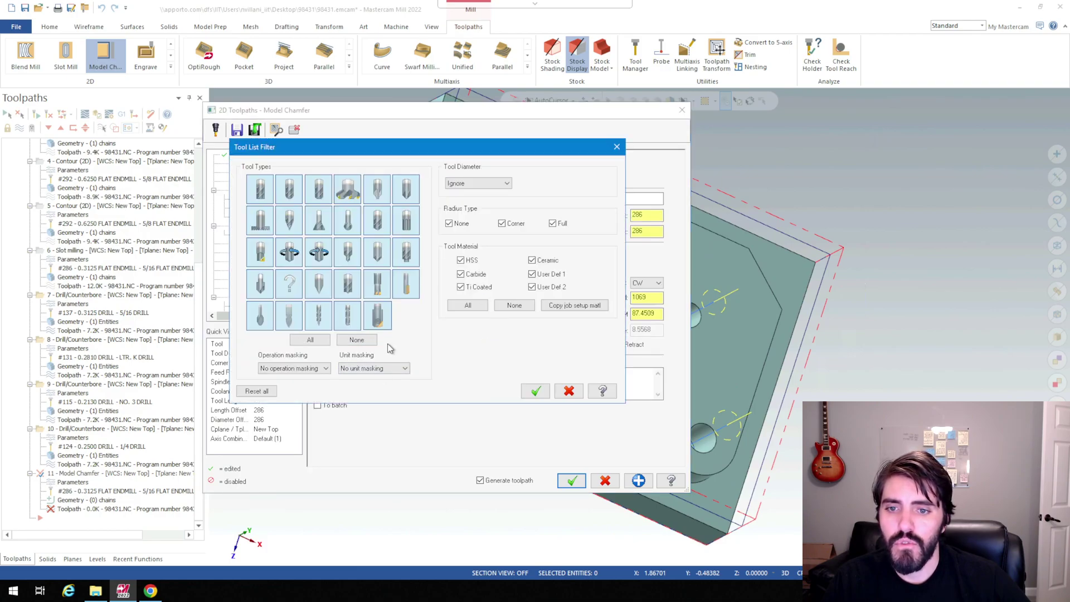
click(357, 340)
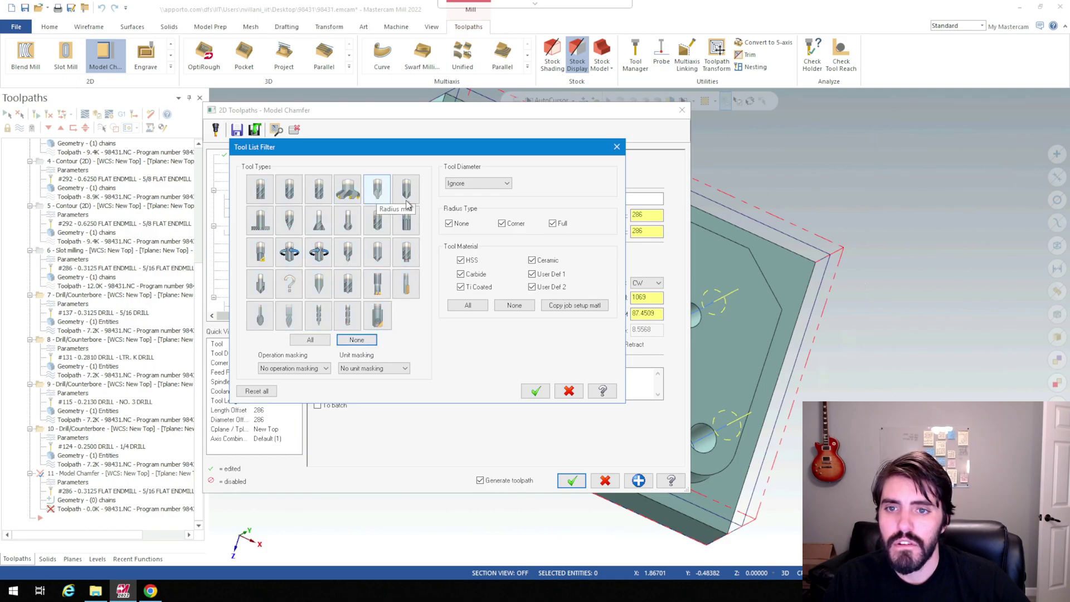
click(406, 193)
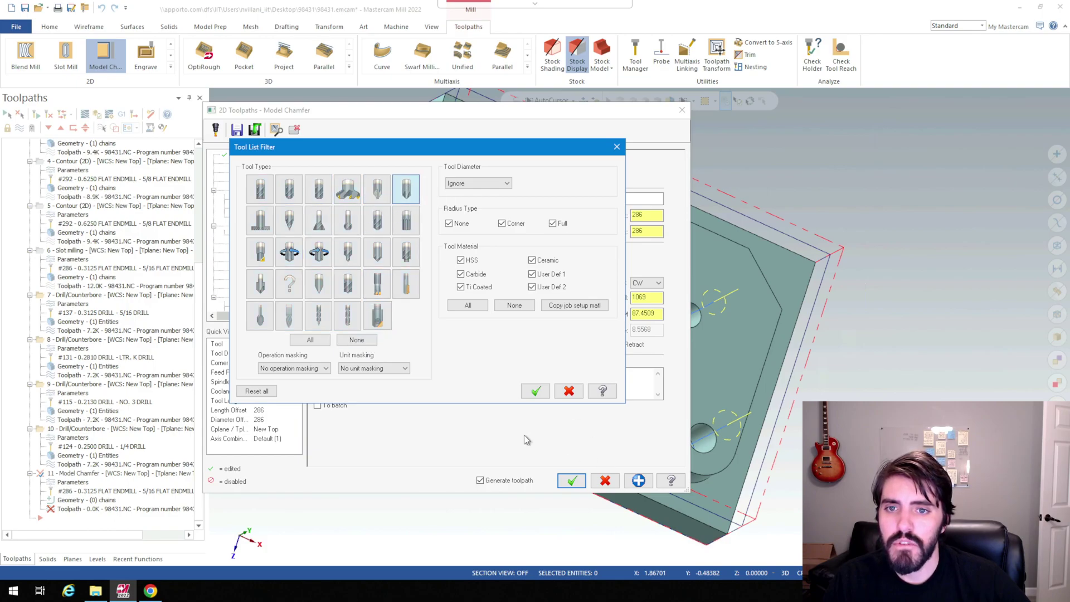
click(535, 393)
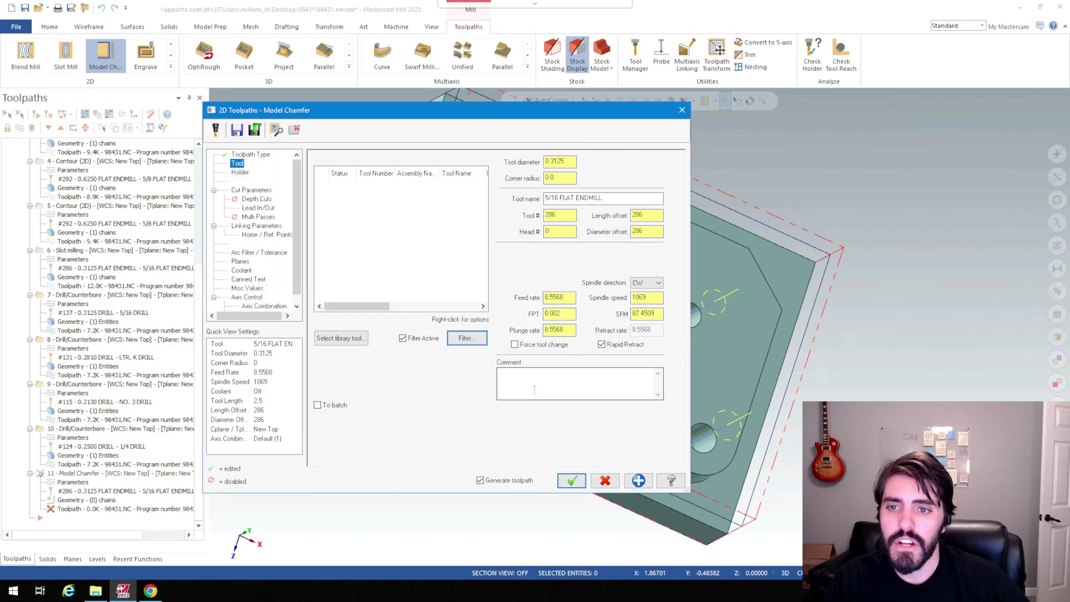
click(353, 343)
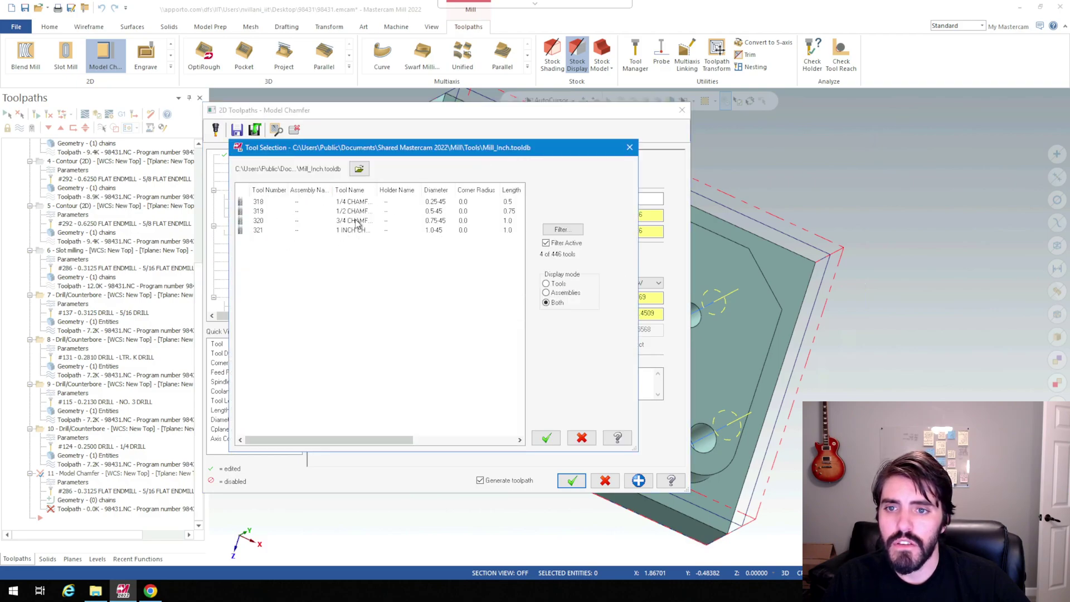
click(356, 211)
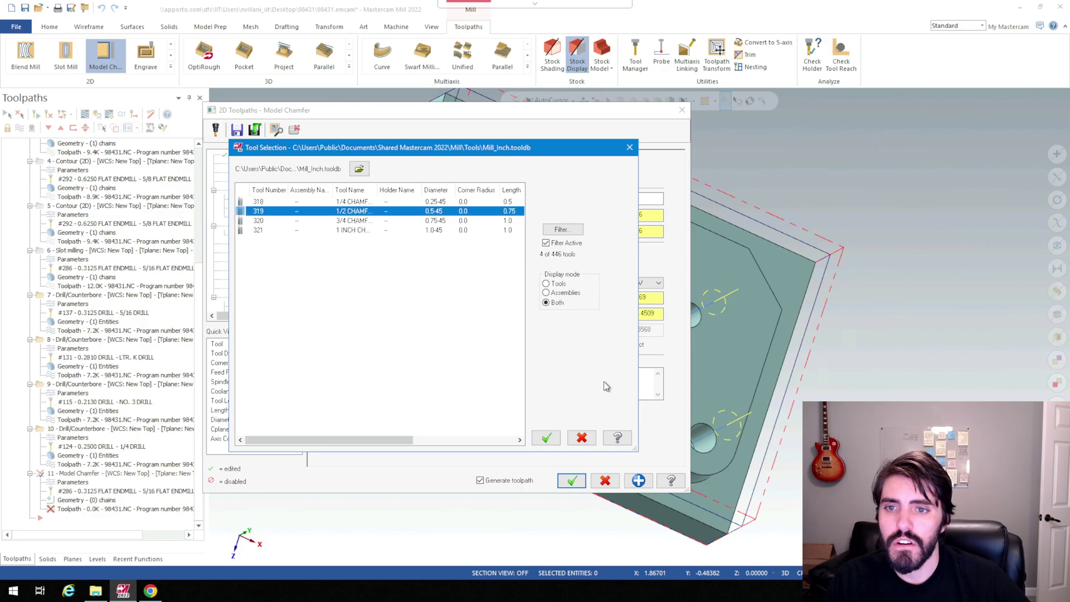
click(546, 438)
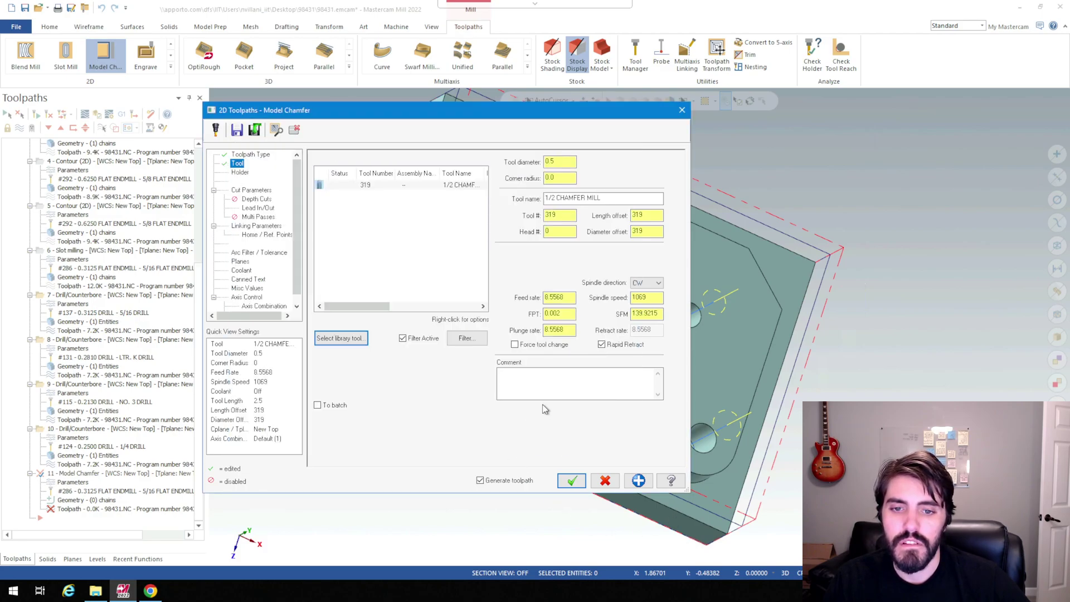
Comment the operation 'Chamfer Edges' and set chamfer width and bottom offset to 0.015625.
click(540, 395)
text(Chamfer Edges)
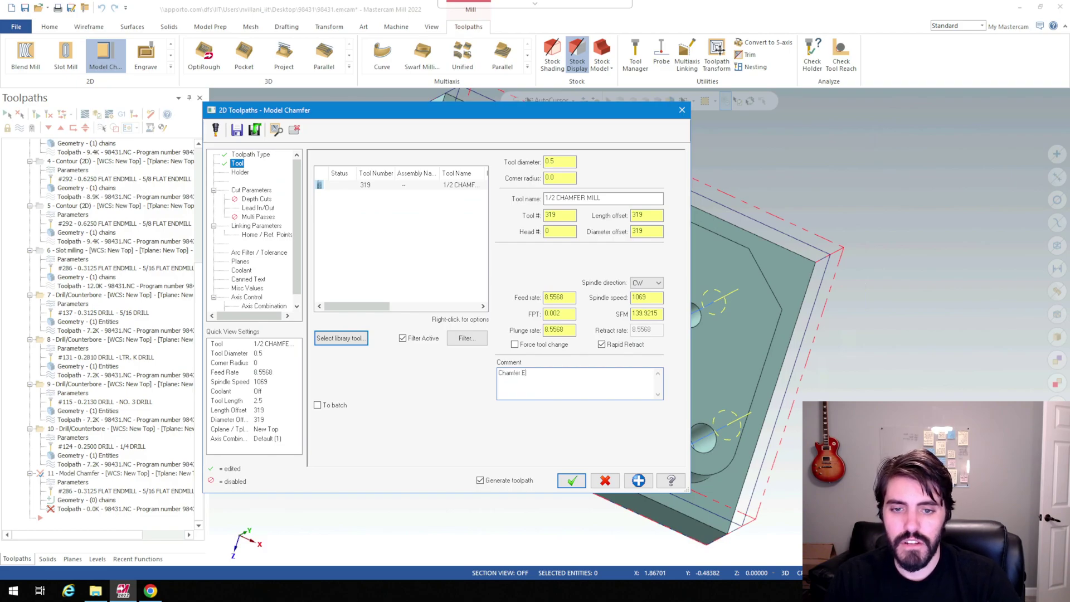
click(229, 191)
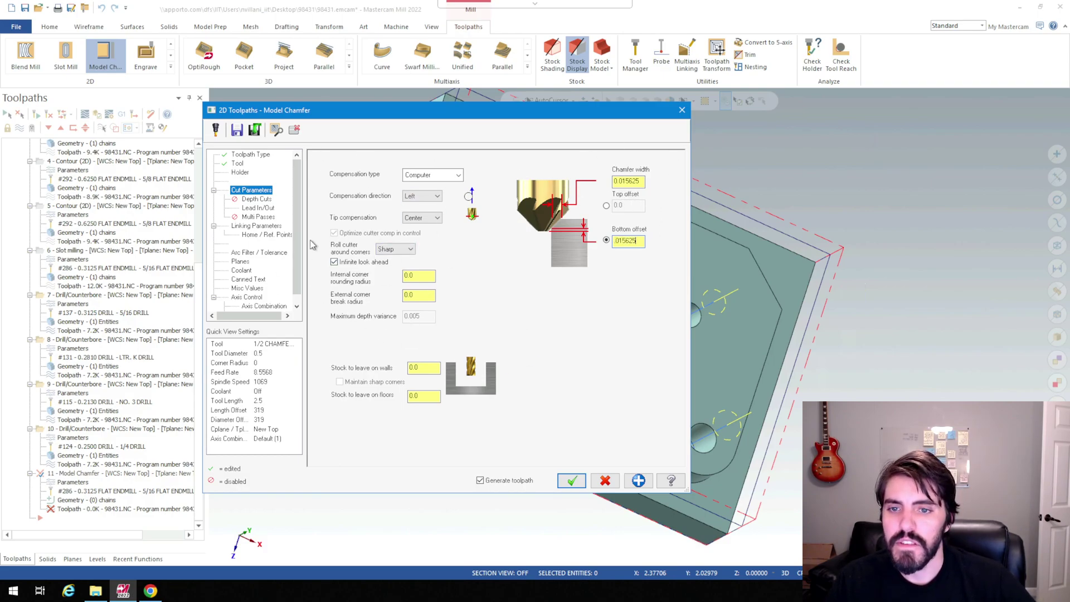
click(248, 202)
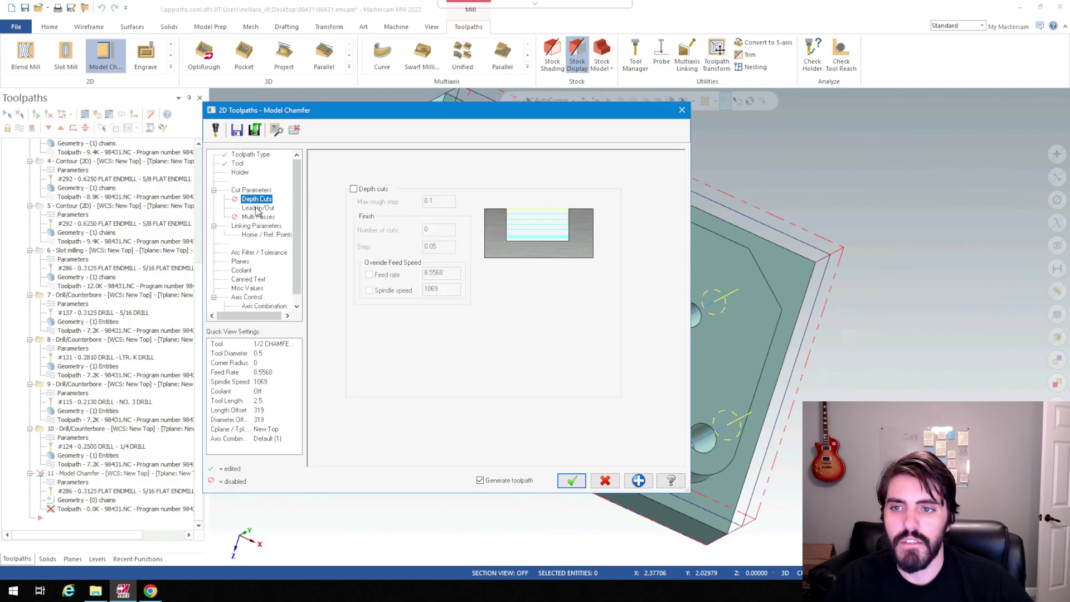
Turn off lead in/out moves for the Model Chamfer toolpath, leaving retract 0.25 and feed plane 0.2.
click(267, 210)
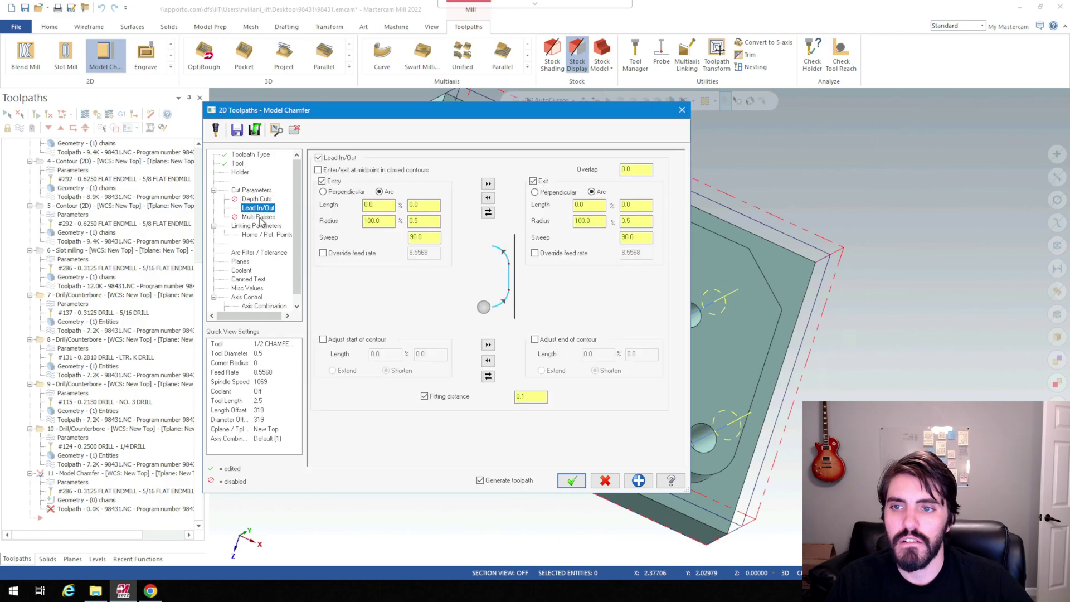
click(257, 217)
click(258, 208)
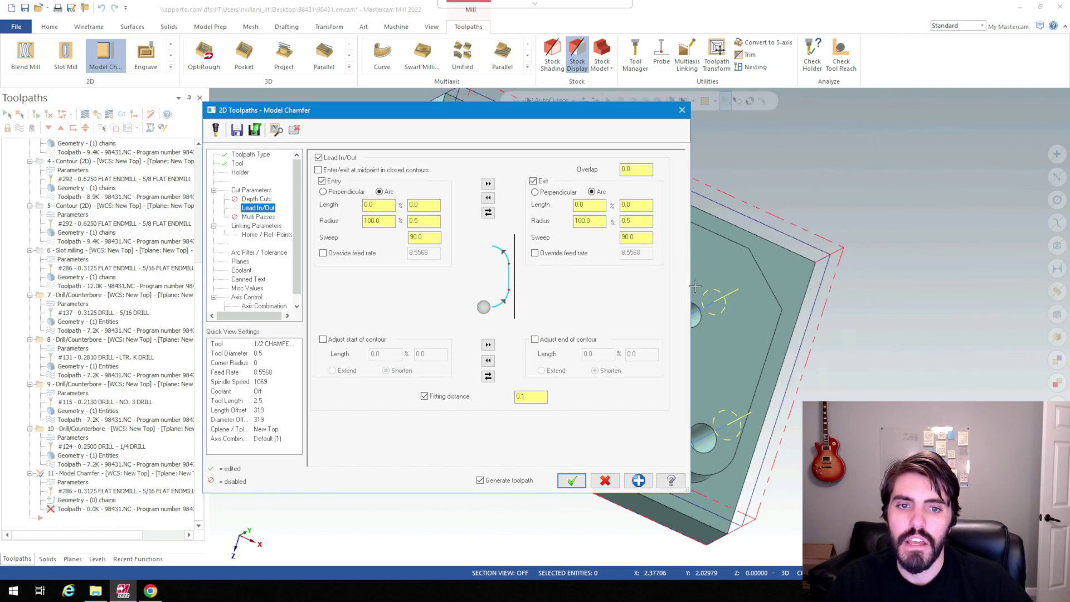
drag(522, 112, 547, 155)
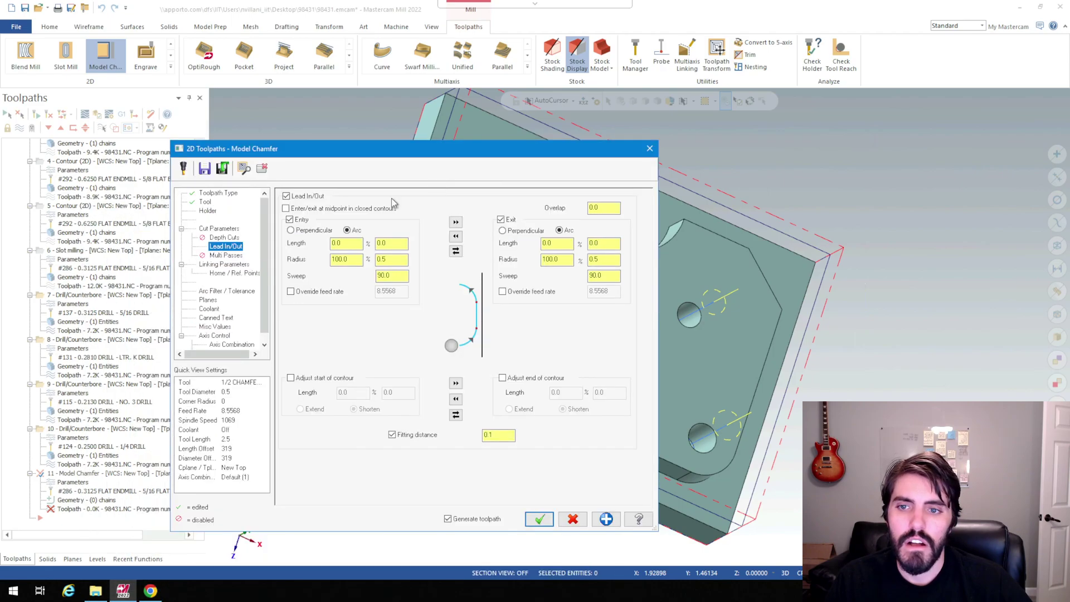
click(286, 196)
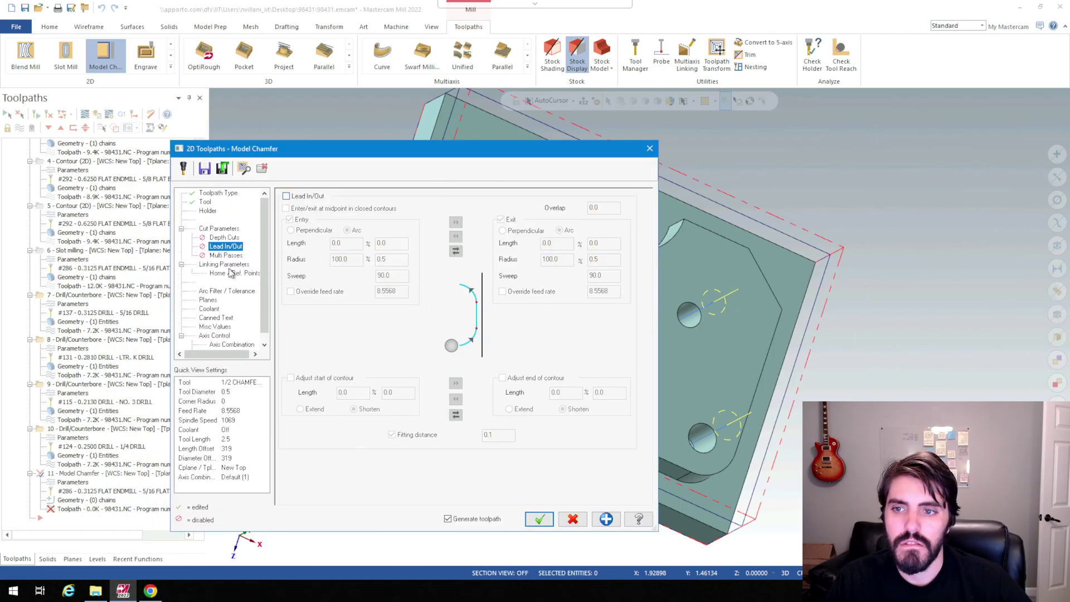
click(224, 264)
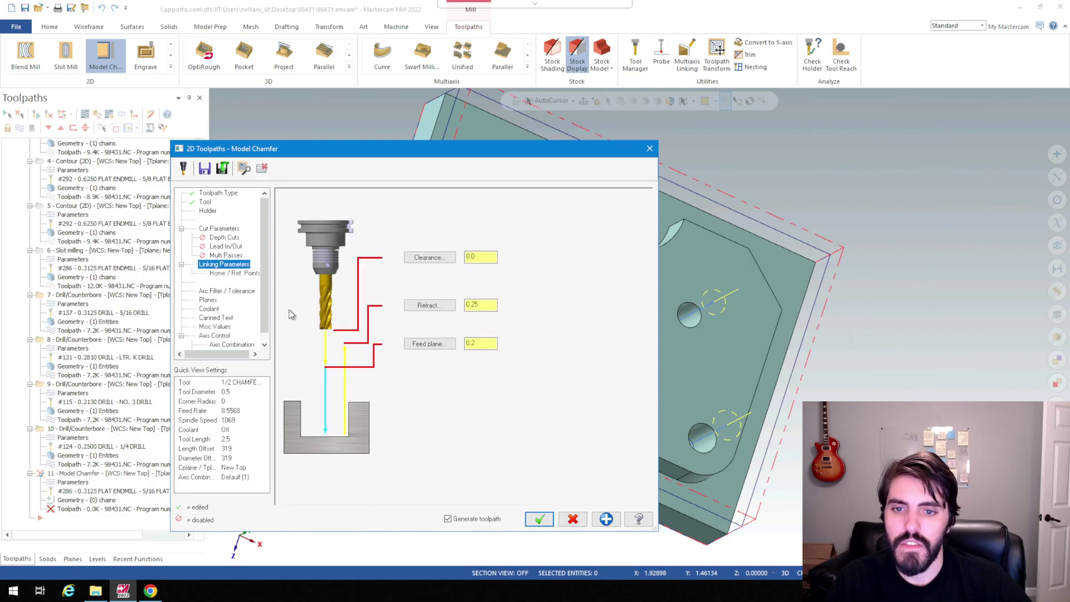
Generate Model Chamfer toolpath 11 and verify it alone in the simulator.
click(539, 518)
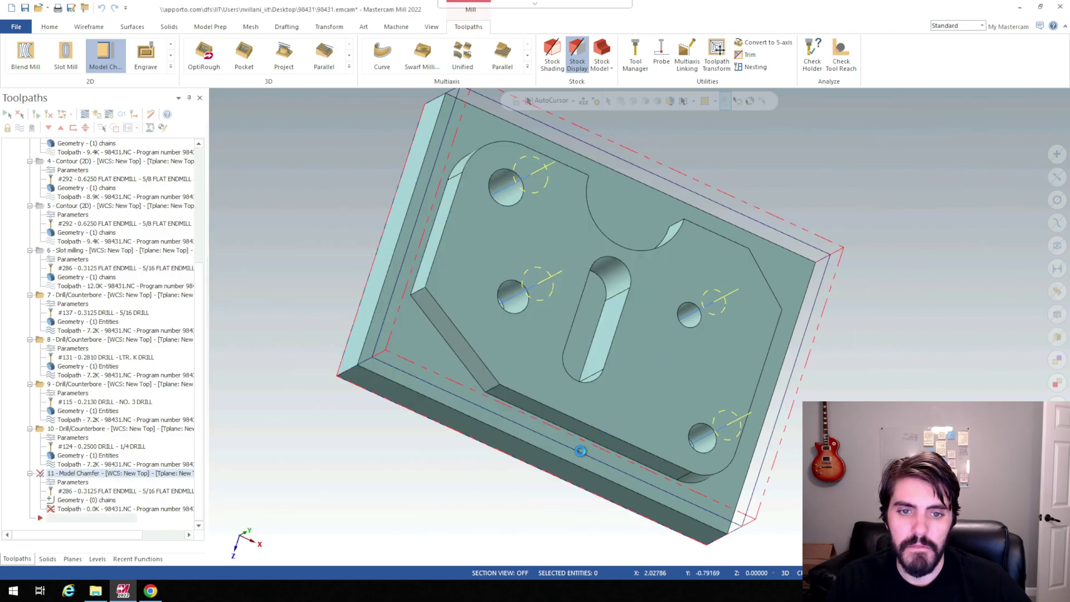
middle_drag(572, 395, 552, 335)
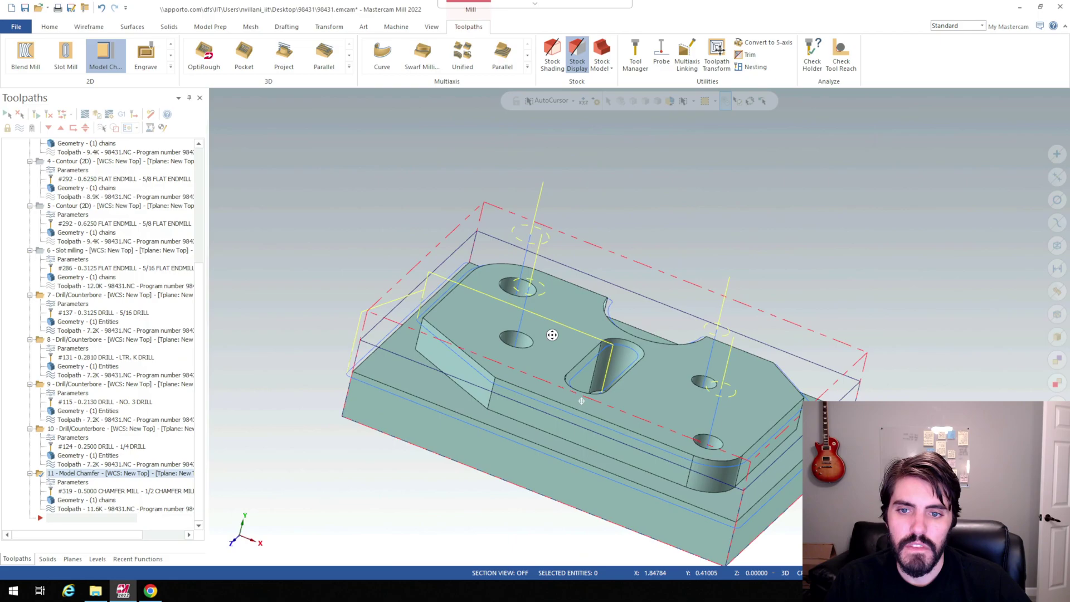
click(98, 115)
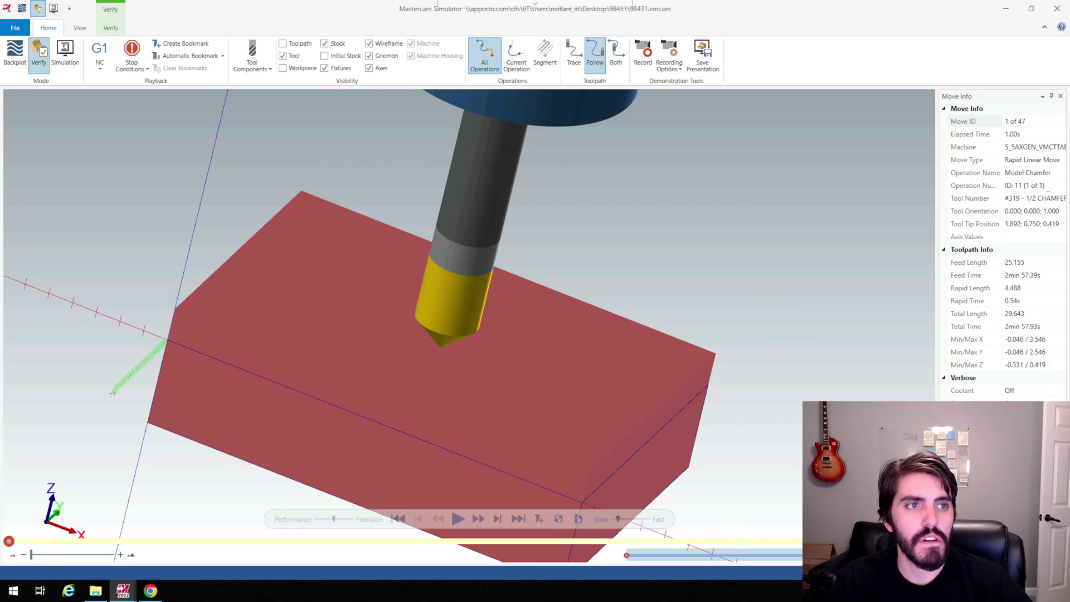
Close the simulator and reload all eleven operations for verification.
click(1056, 8)
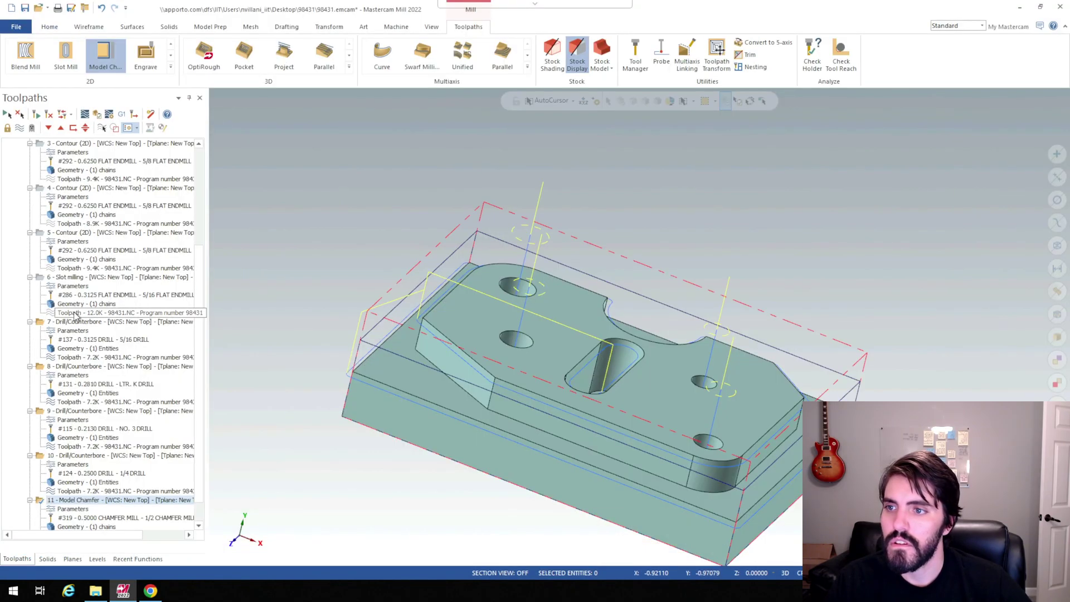
scroll(39, 228, up, 5)
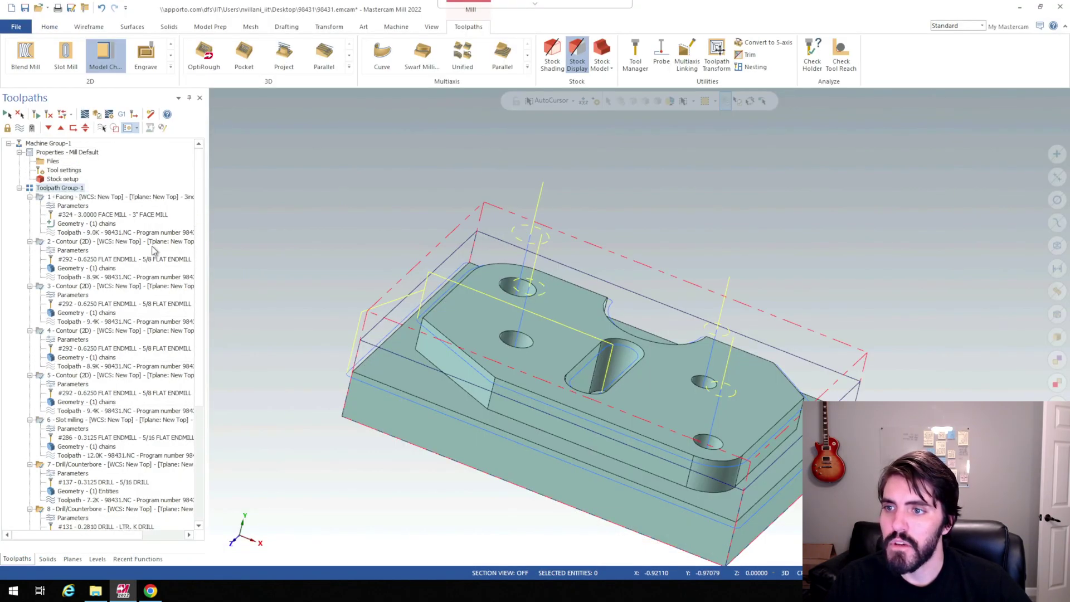
click(98, 116)
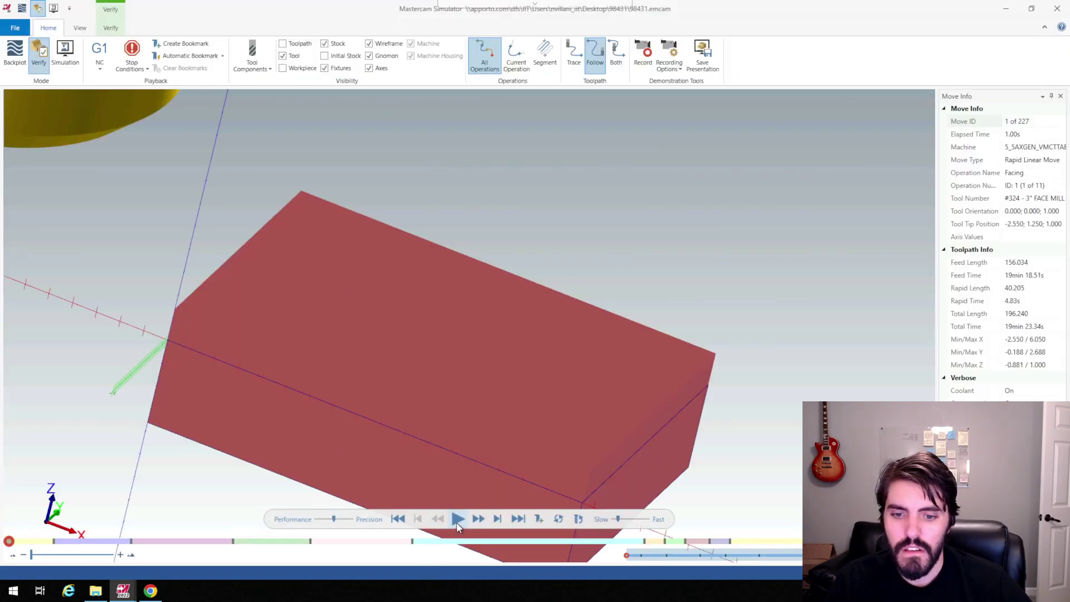
Run the simulation to 19 min 23.34 s, inspect the chamfered edges, then exit the simulator.
click(457, 519)
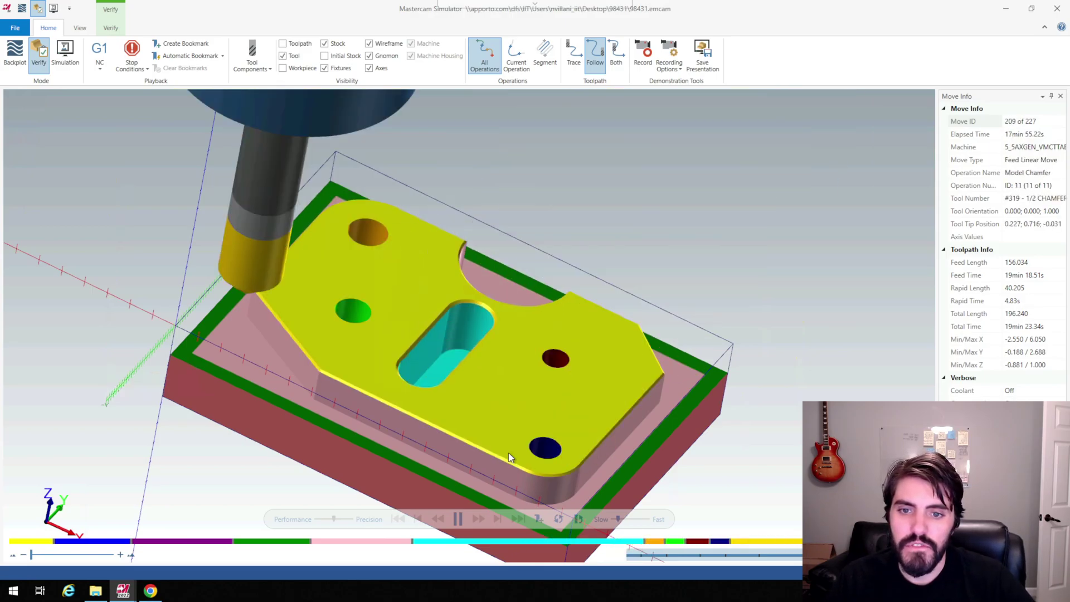
scroll(680, 379, down, 2)
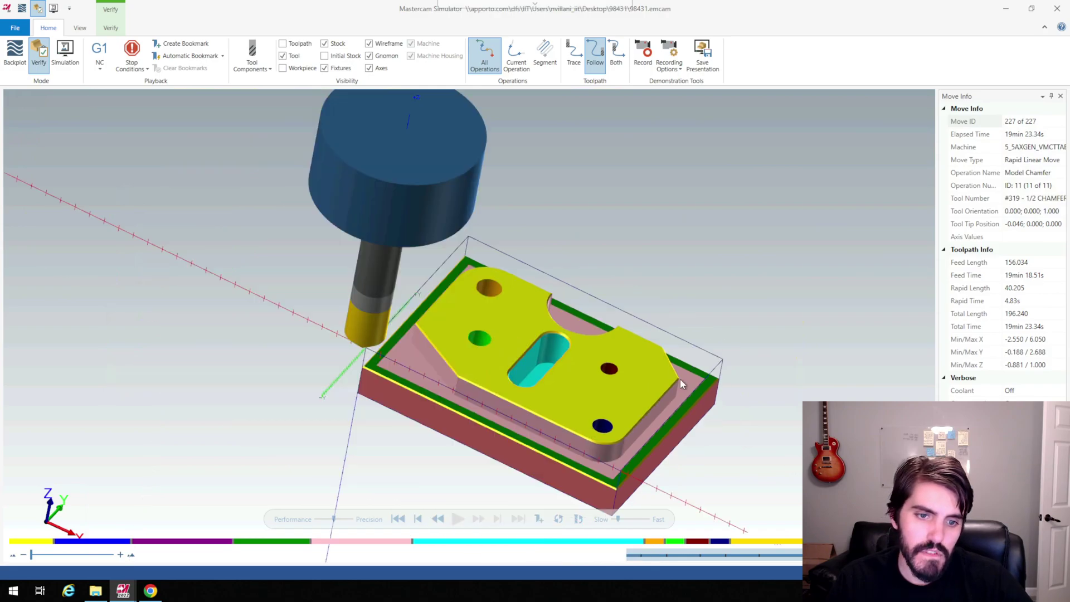
middle_drag(679, 378, 640, 363)
scroll(581, 341, up, 4)
mouse_move(581, 342)
middle_down()
mouse_move(521, 337)
mouse_move(520, 346)
mouse_move(580, 330)
mouse_move(594, 356)
middle_up()
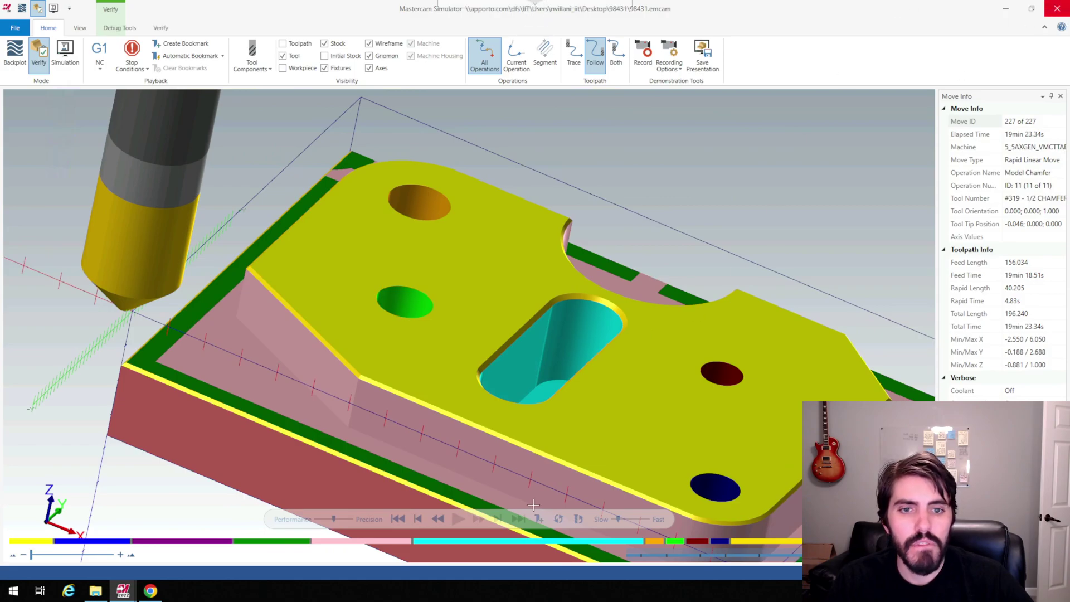
click(1056, 9)
mouse_move(479, 350)
middle_down()
mouse_move(677, 411)
mouse_move(712, 270)
mouse_move(697, 362)
mouse_move(589, 303)
mouse_move(553, 219)
mouse_move(612, 288)
middle_up()
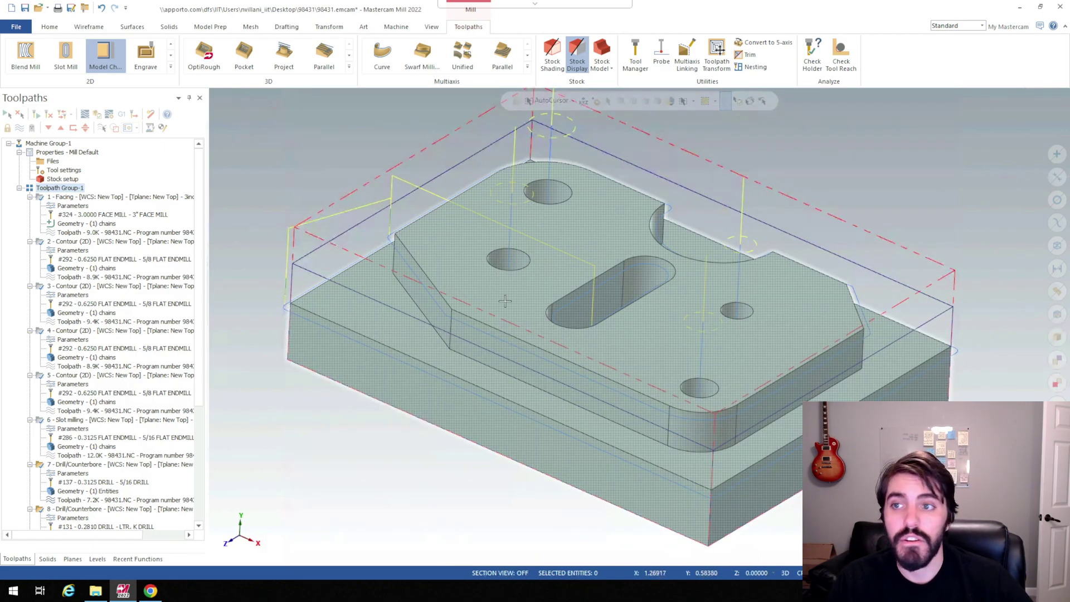
Create a Chamfer Drill toolpath on the 0.313, 0.2812, 0.213 and 0.25 holes.
click(171, 68)
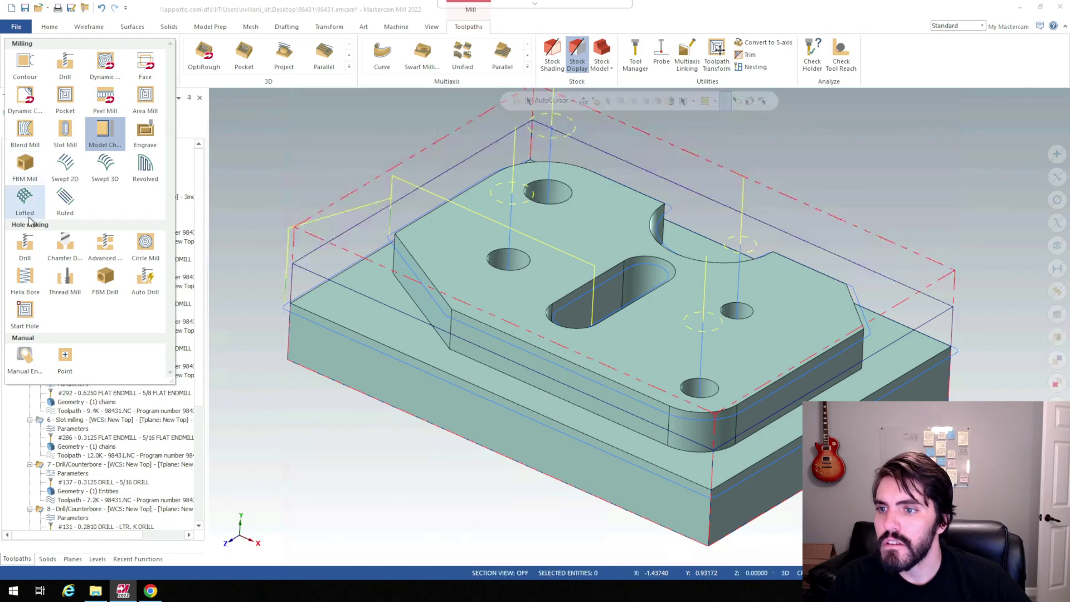
click(70, 250)
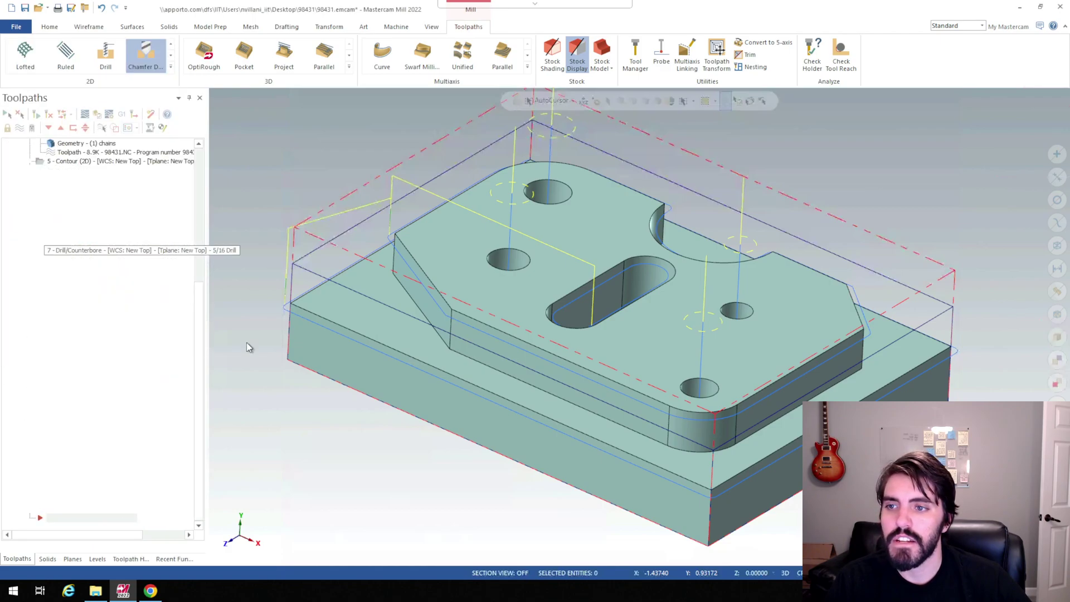
click(538, 186)
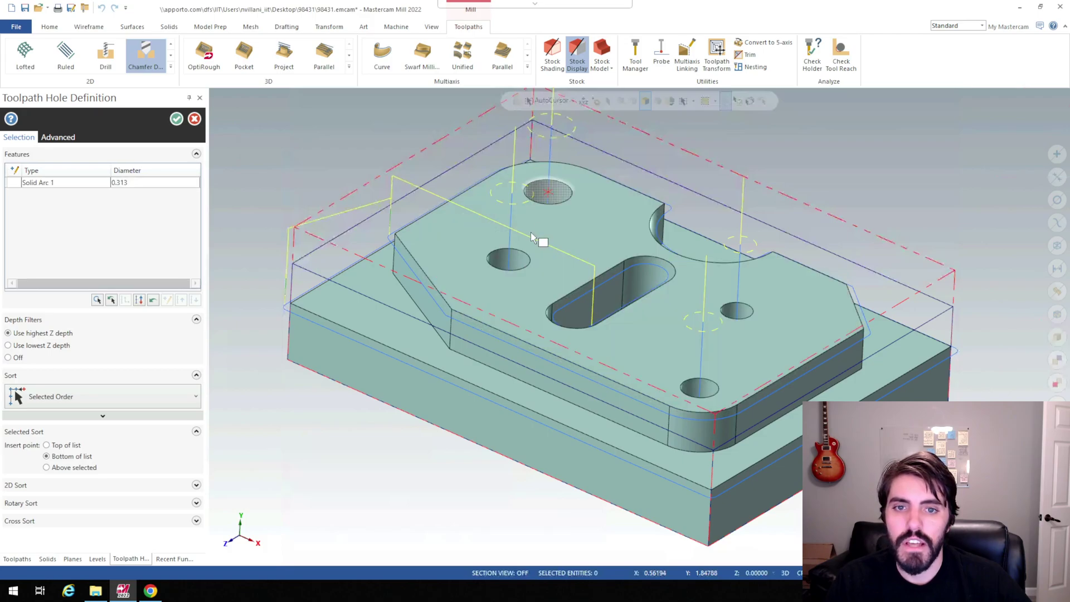
click(507, 259)
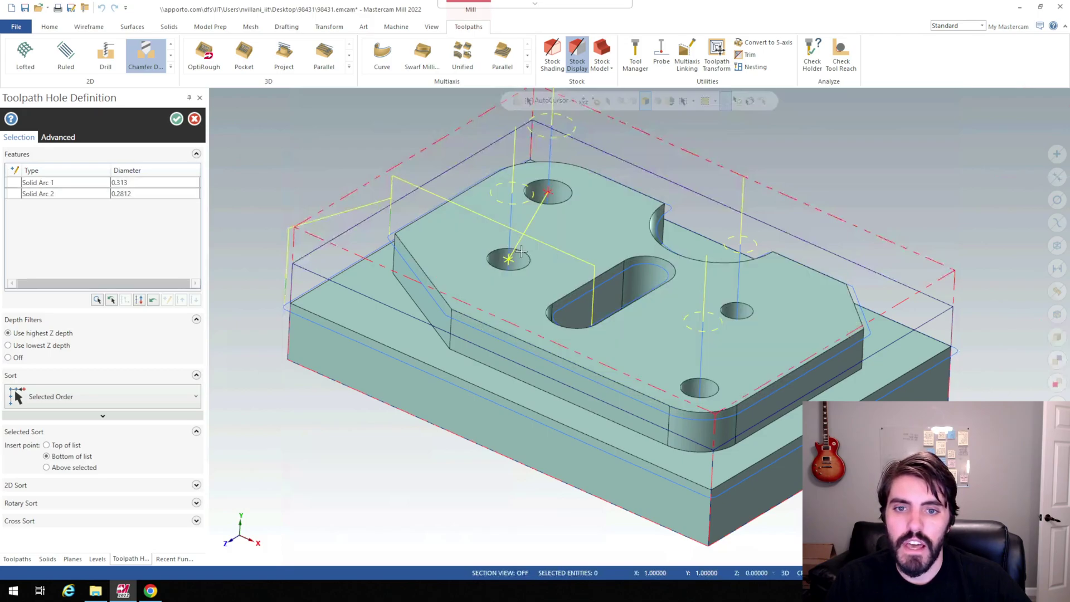
click(733, 301)
click(703, 372)
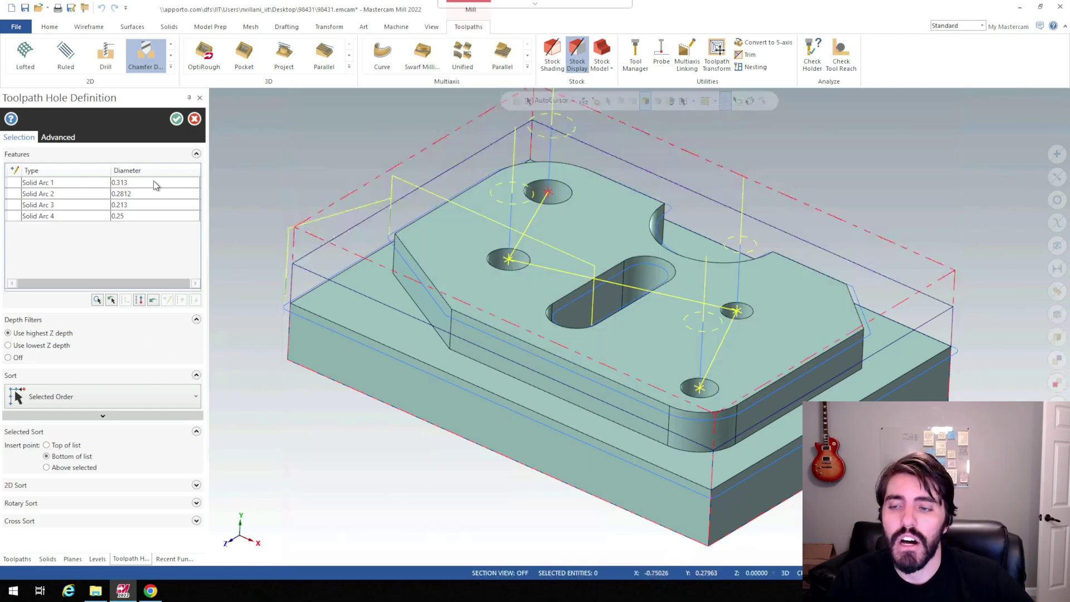
click(176, 120)
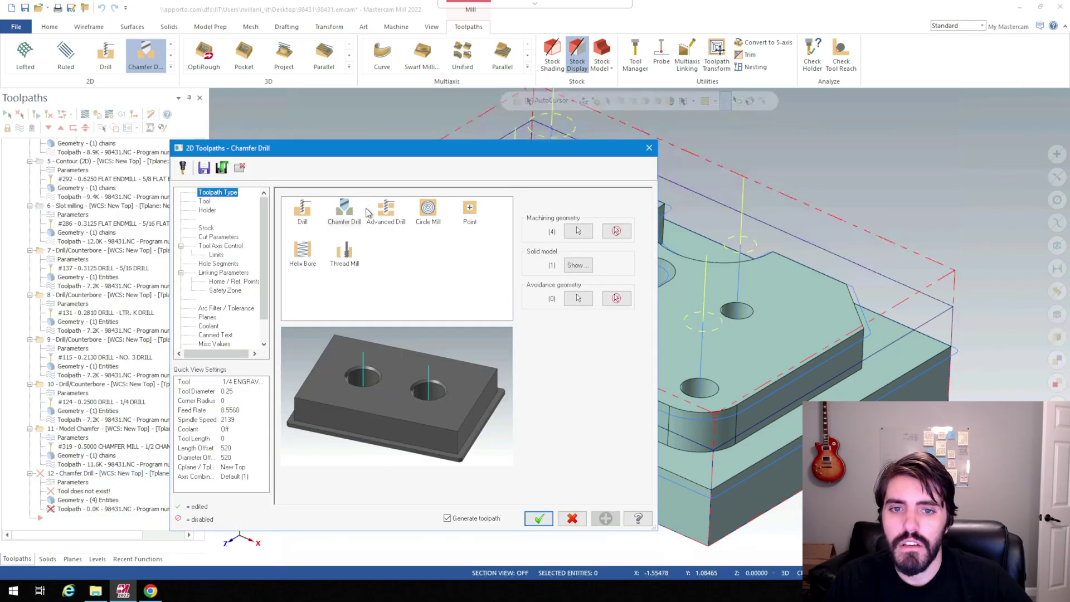
Filter tools to spot drills and load the 1/2 SPOTDRILL, tool 24, from the library.
click(205, 202)
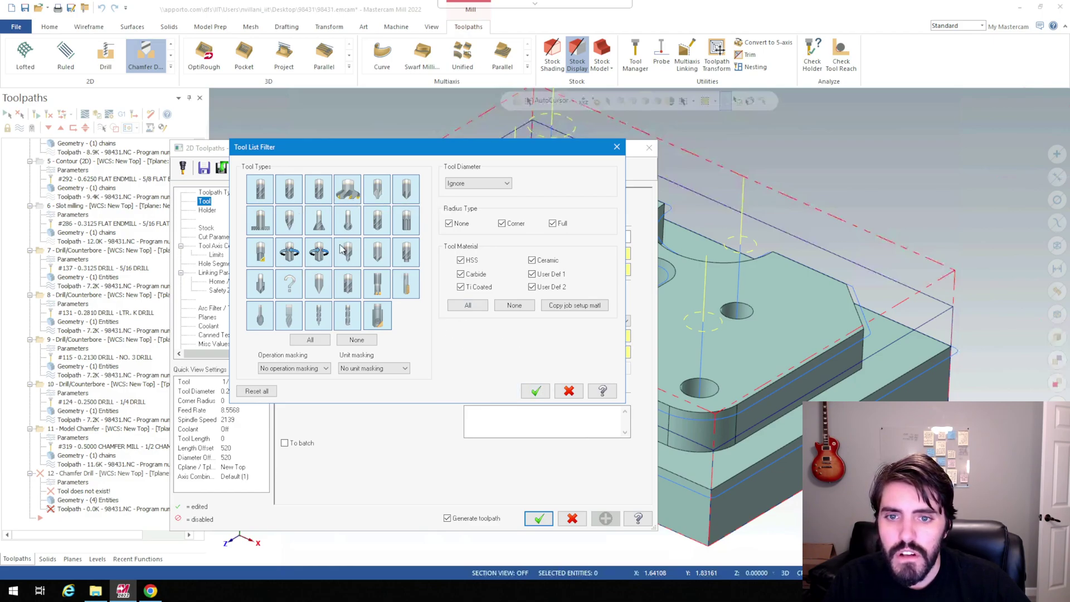
click(357, 339)
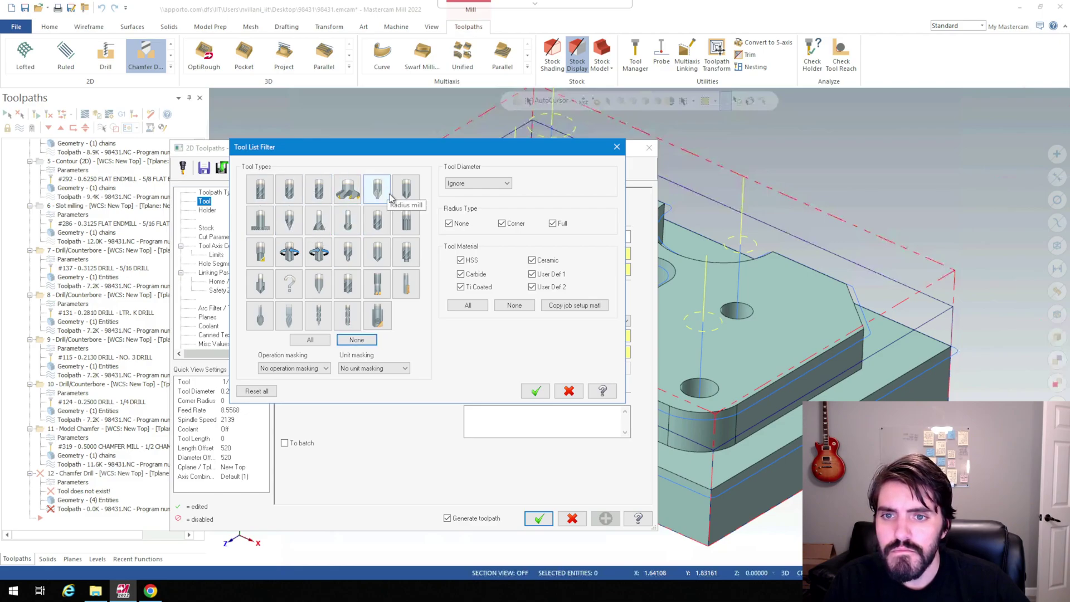
click(376, 253)
click(534, 393)
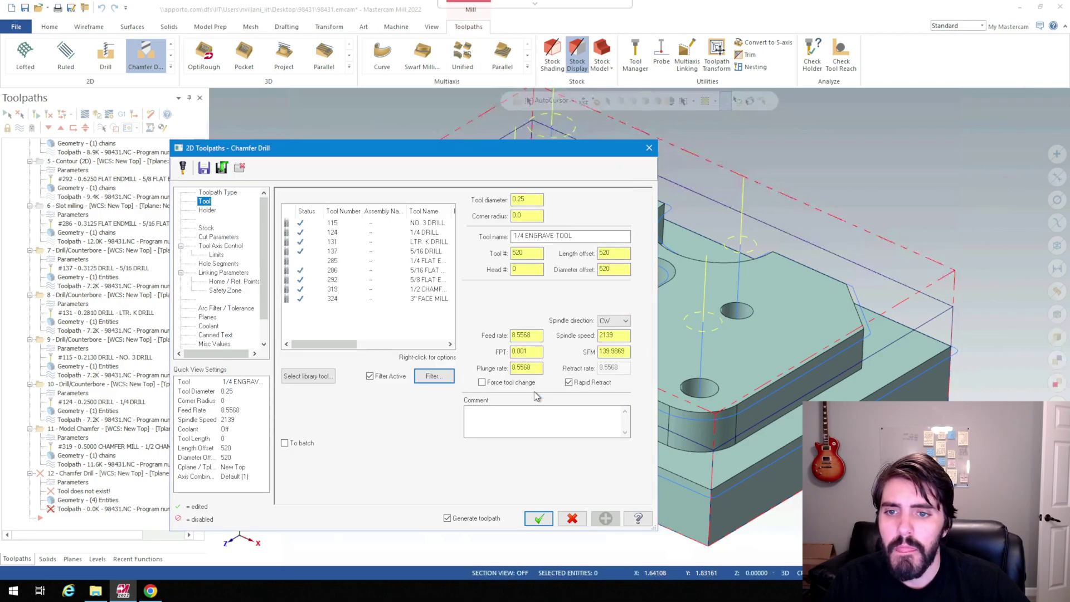
click(309, 376)
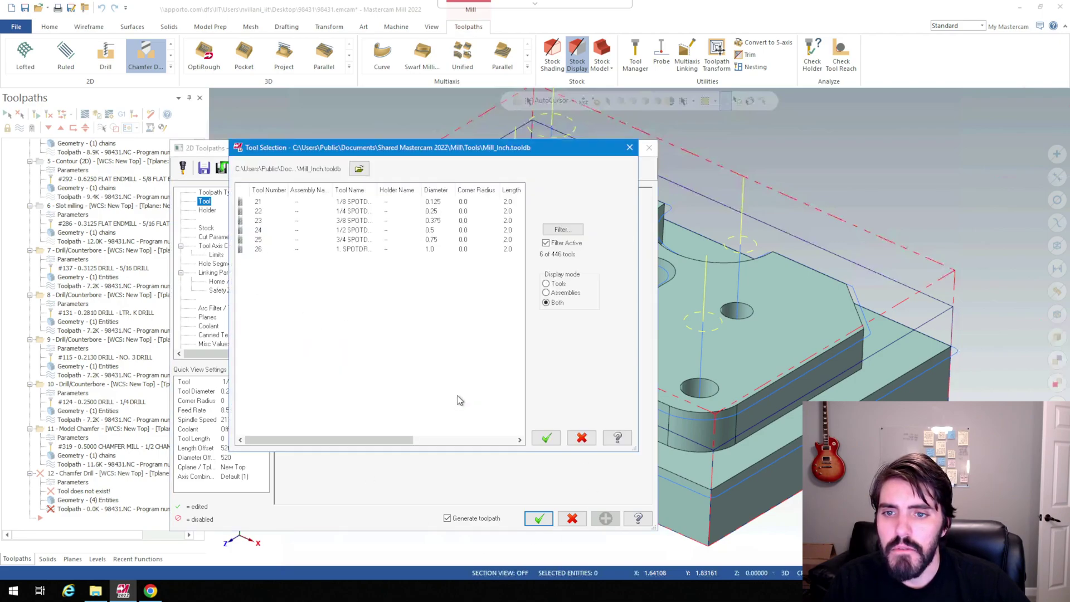
click(357, 231)
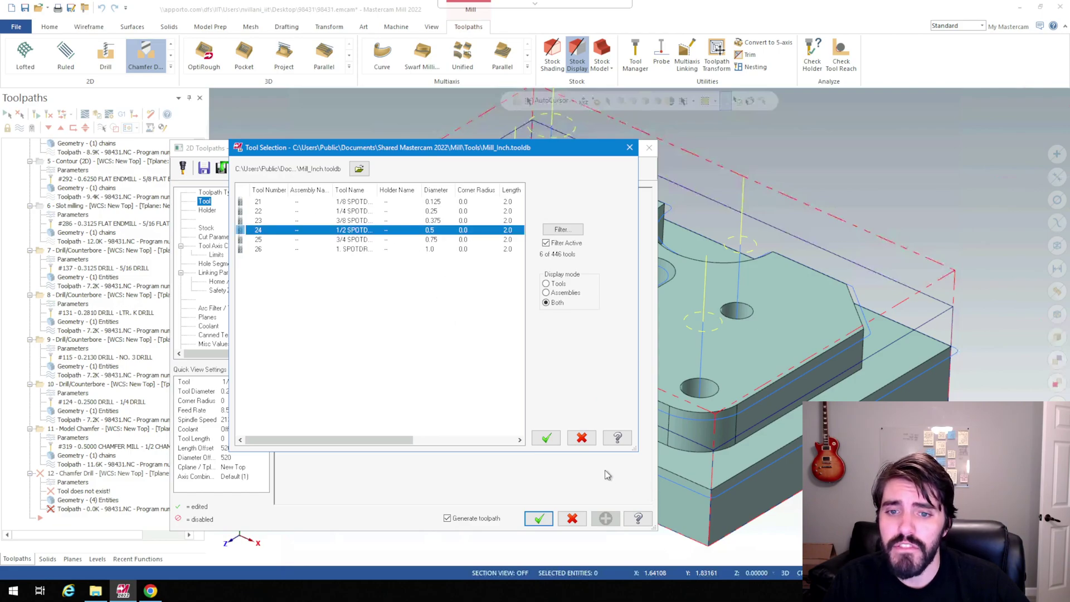
click(546, 440)
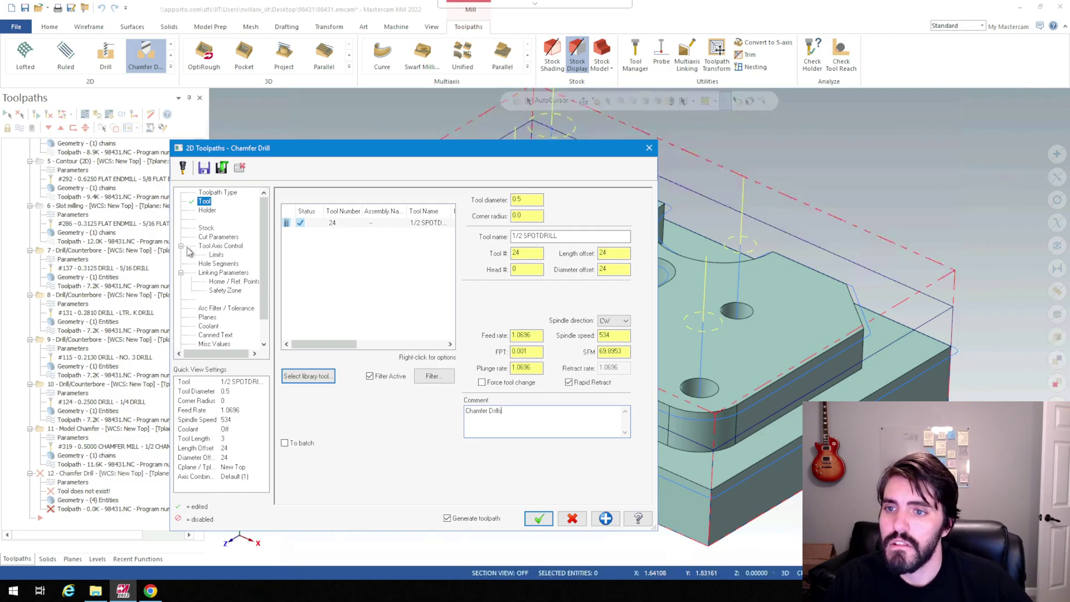
Set the chamfer depth to 0.015625, review the remaining parameter pages, and generate the toolpath.
click(206, 227)
click(212, 237)
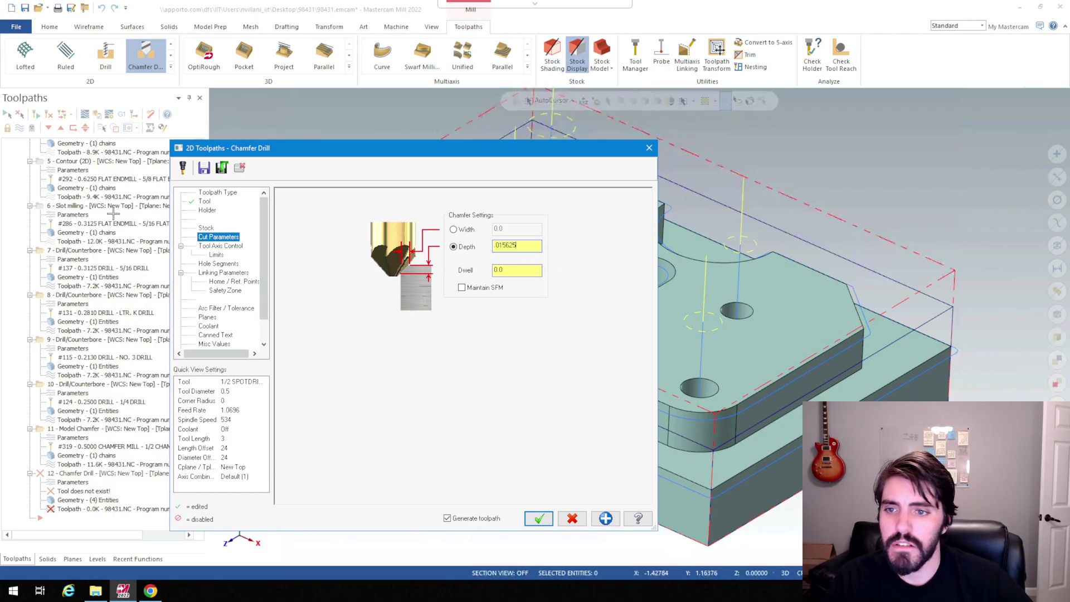
click(230, 246)
click(216, 255)
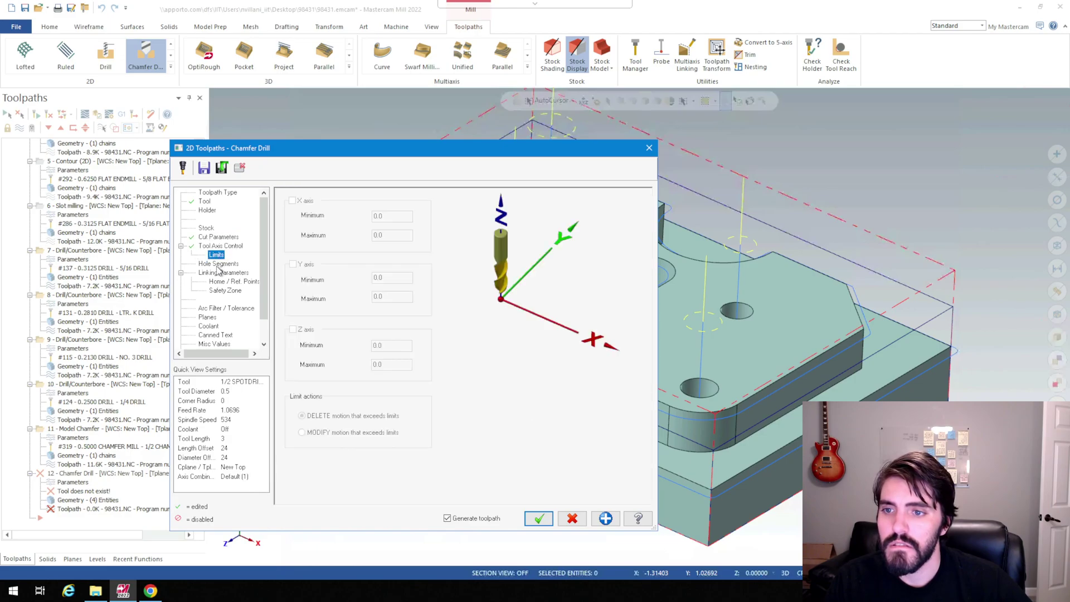
click(219, 264)
click(221, 273)
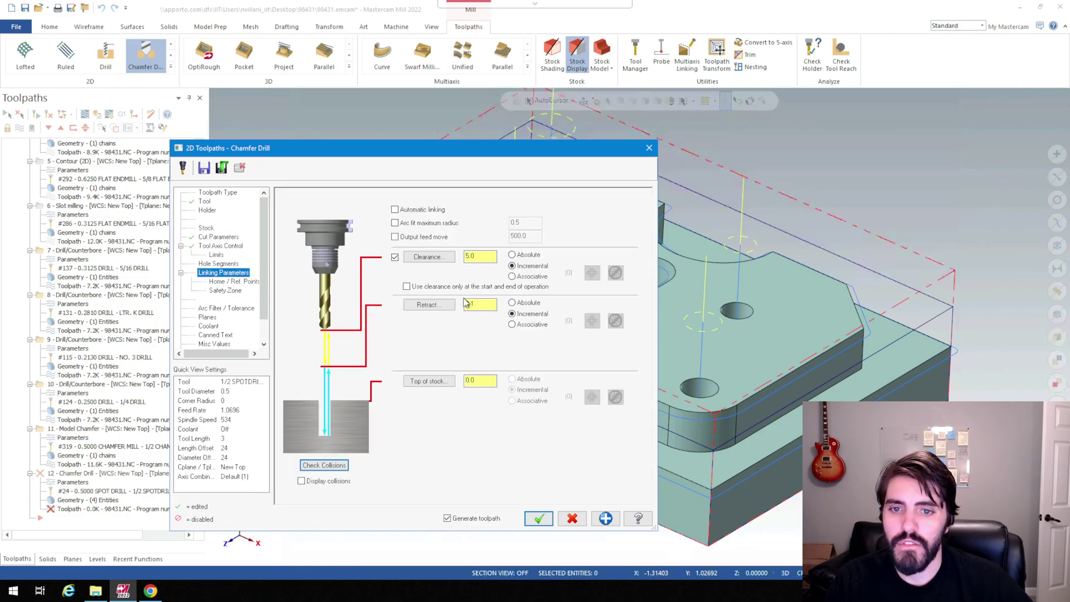
click(208, 310)
click(538, 518)
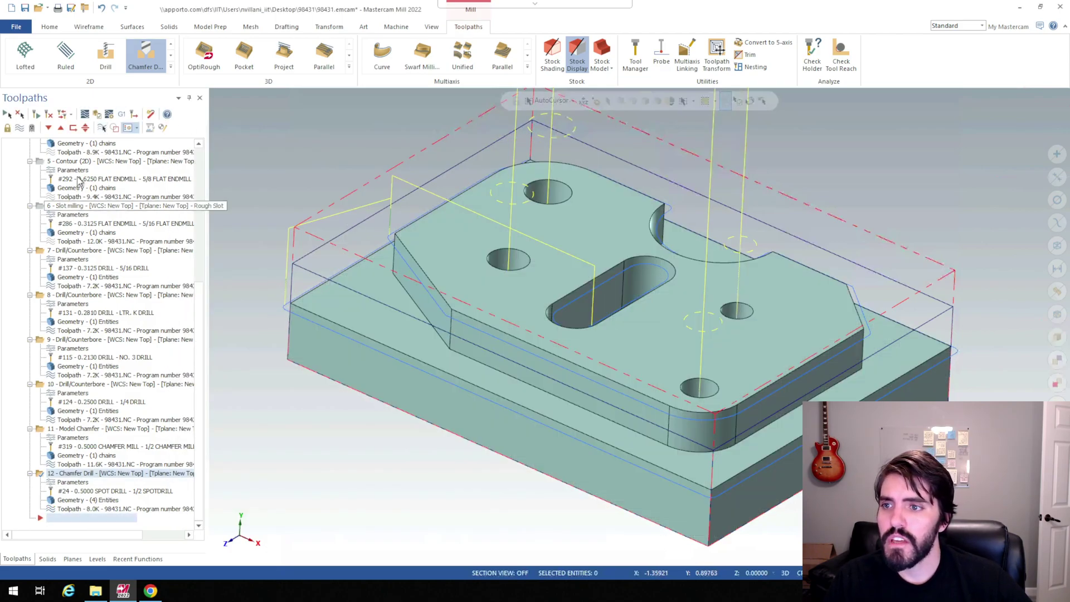
Simulate all 12 operations to 20 min 25.80 s, zoom in on the finished part, then close.
scroll(63, 192, up, 3)
scroll(134, 213, up, 5)
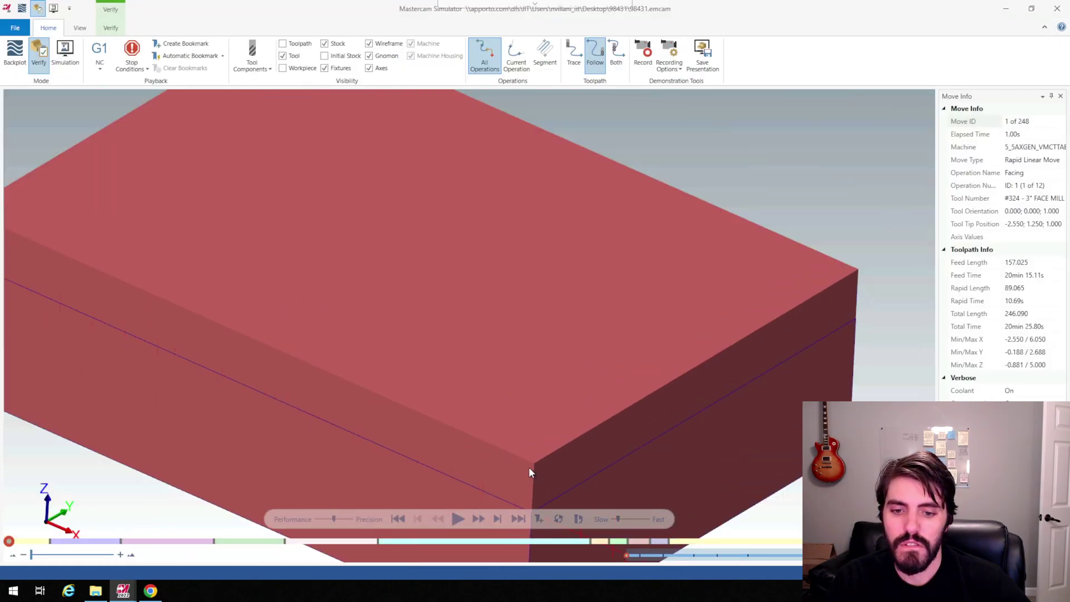
click(457, 518)
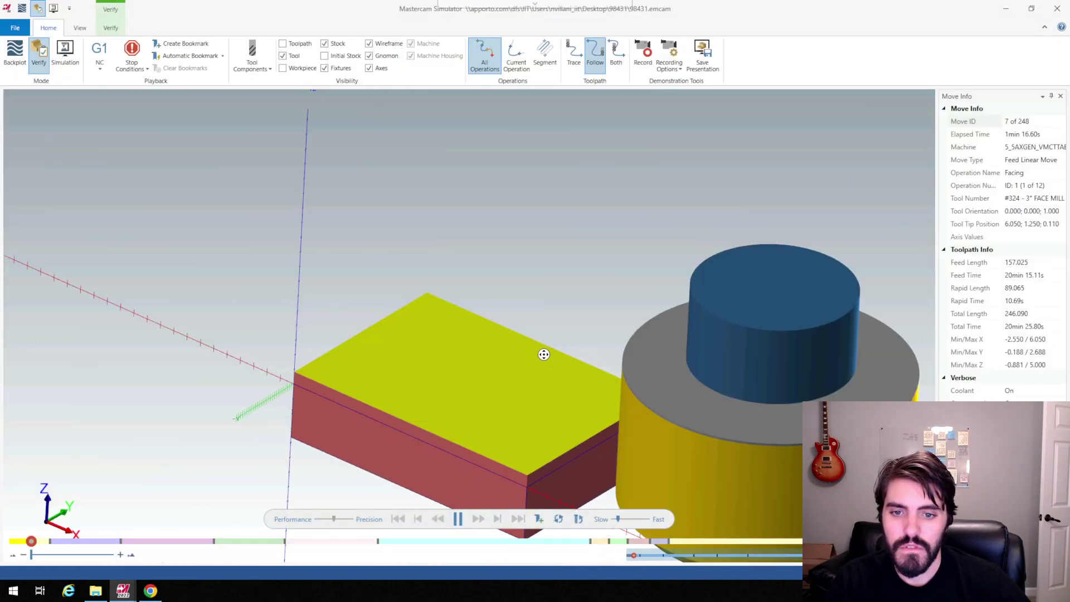
key(n)
key(n)
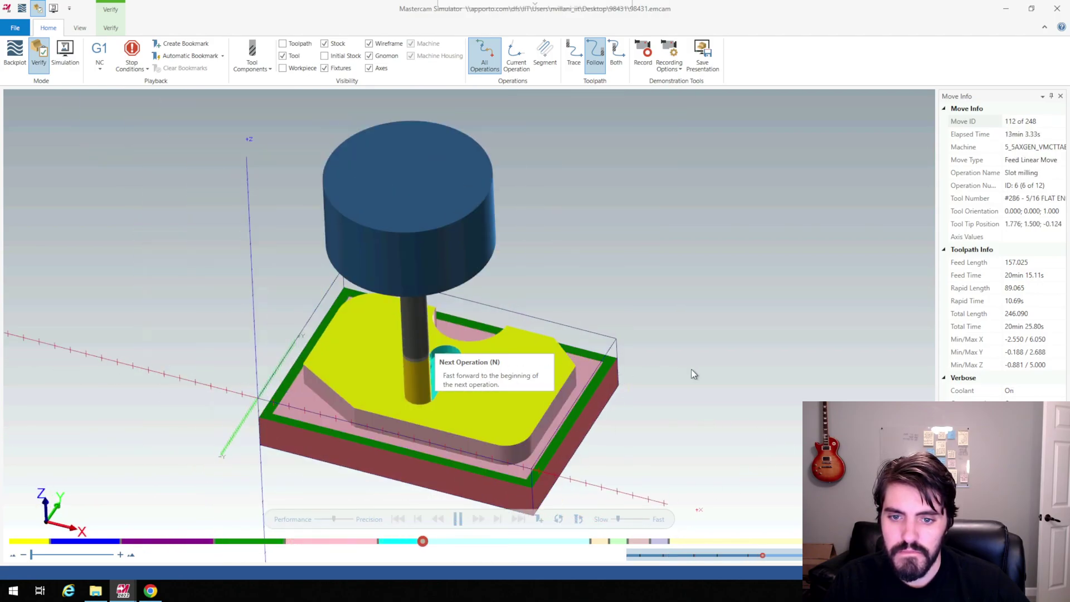
scroll(657, 434, up, 5)
scroll(637, 423, down, 2)
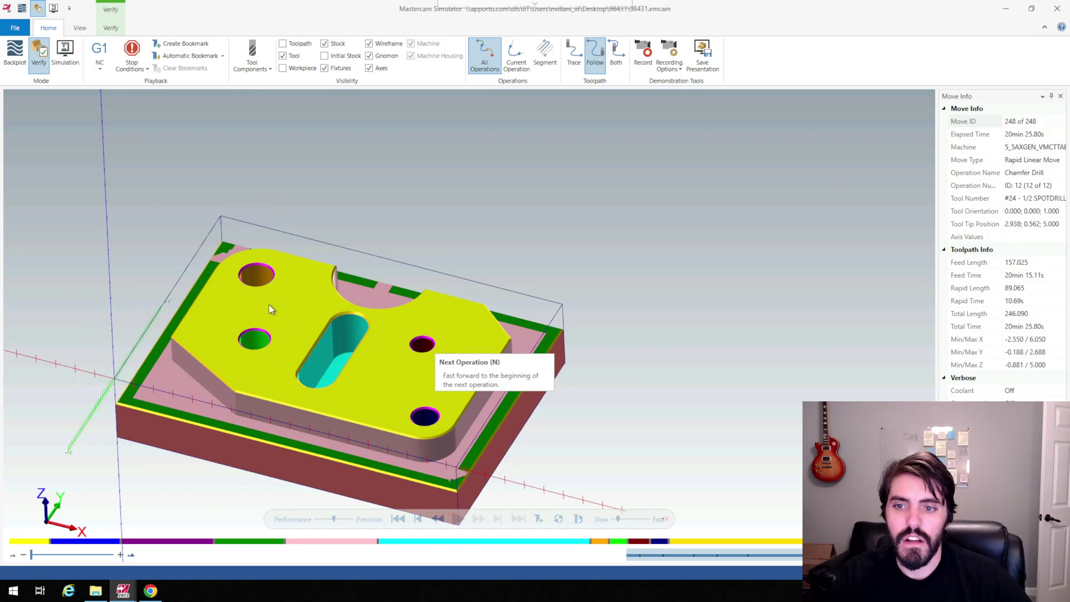
scroll(309, 322, down, 3)
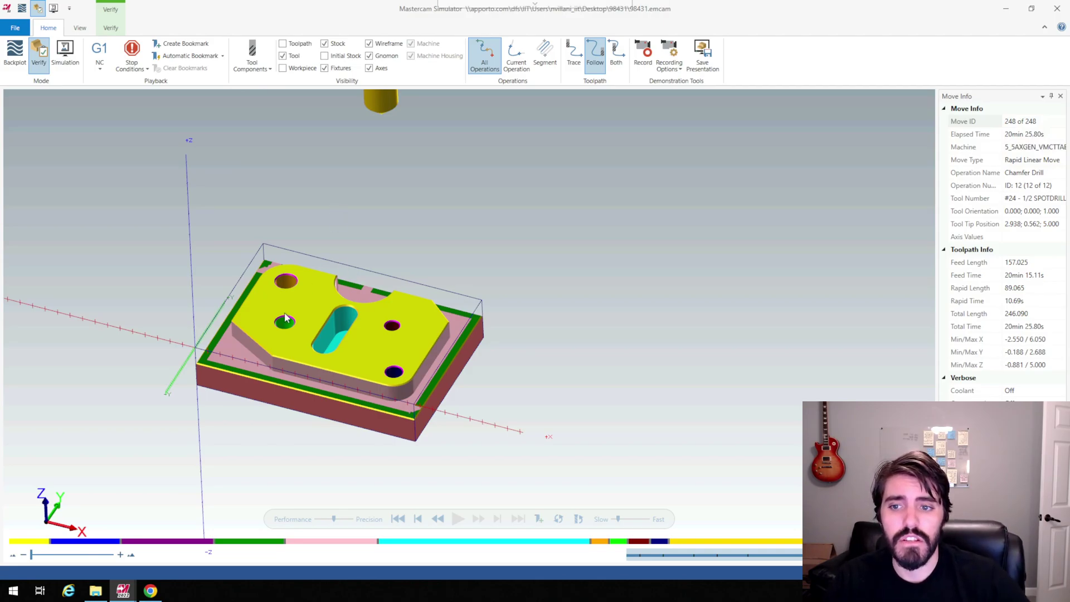
scroll(306, 275, up, 5)
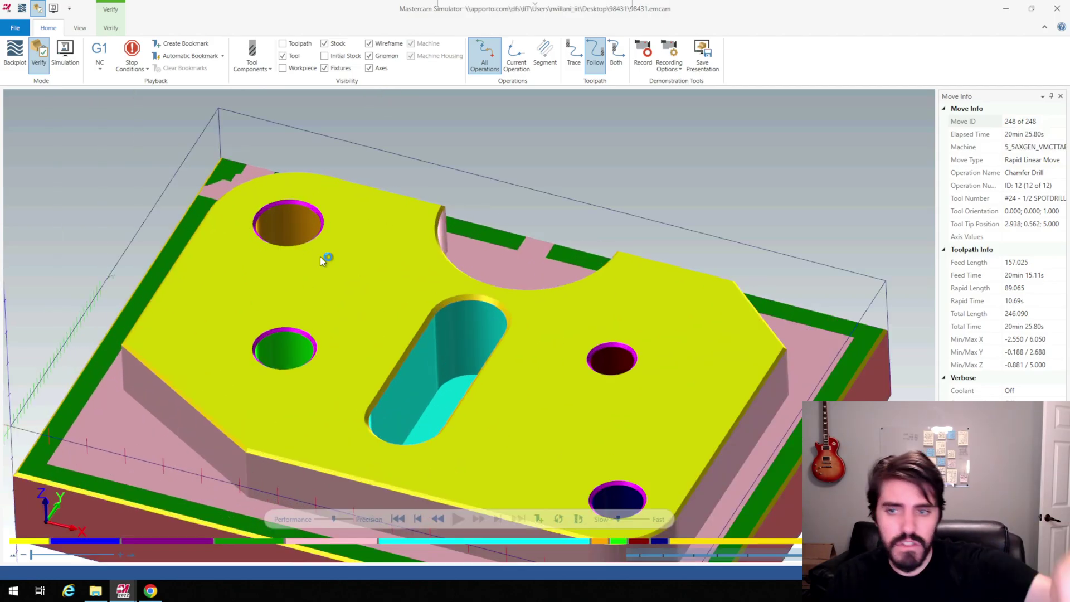
scroll(456, 334, down, 3)
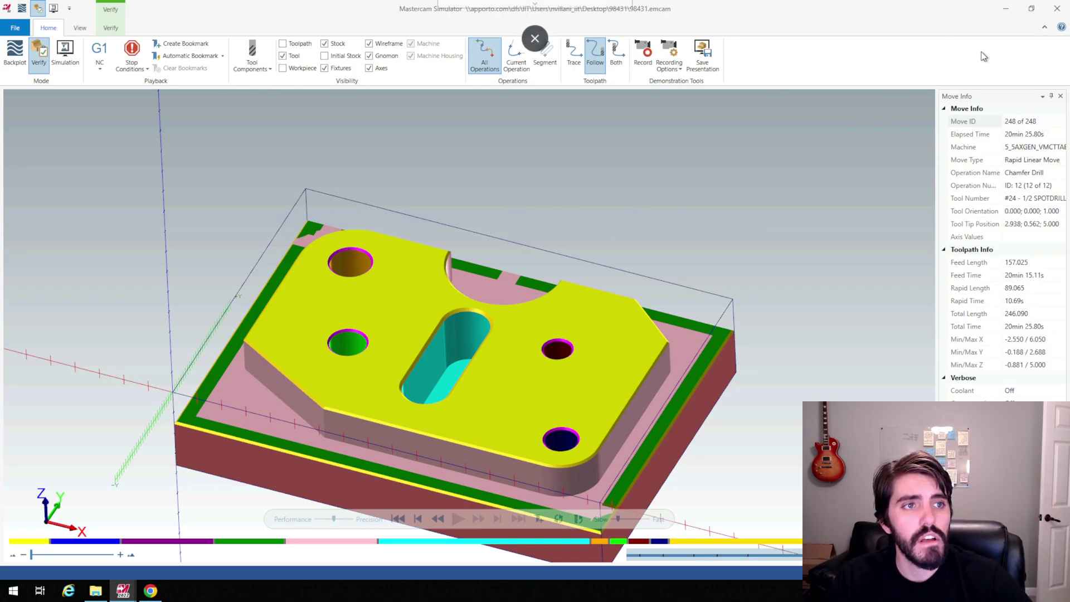
click(1057, 9)
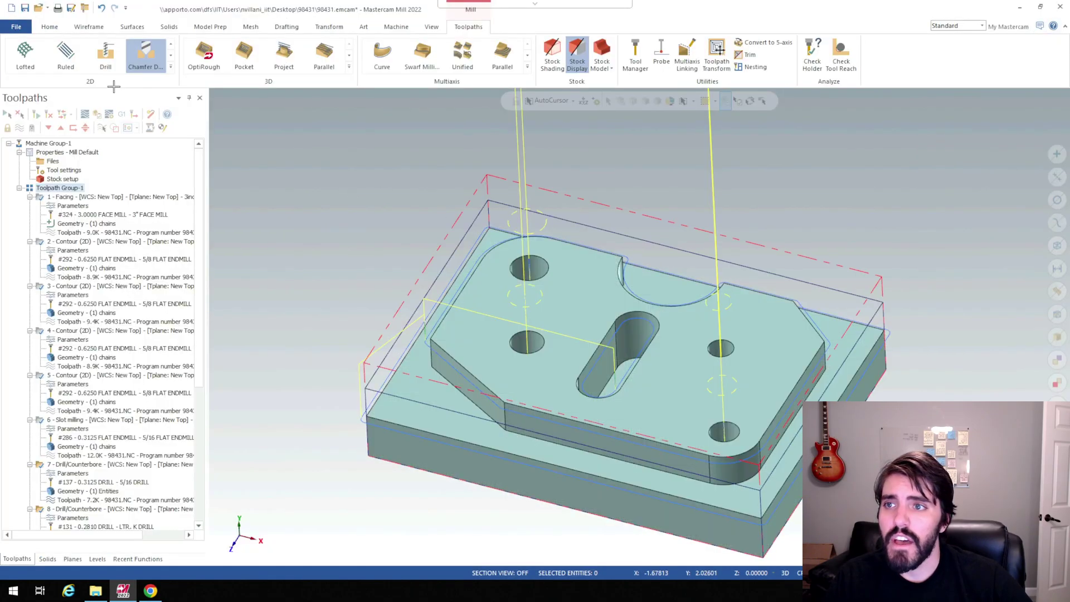
Save the part as 98431.emcam in the 98431 folder, up to the replace-file prompt.
click(17, 27)
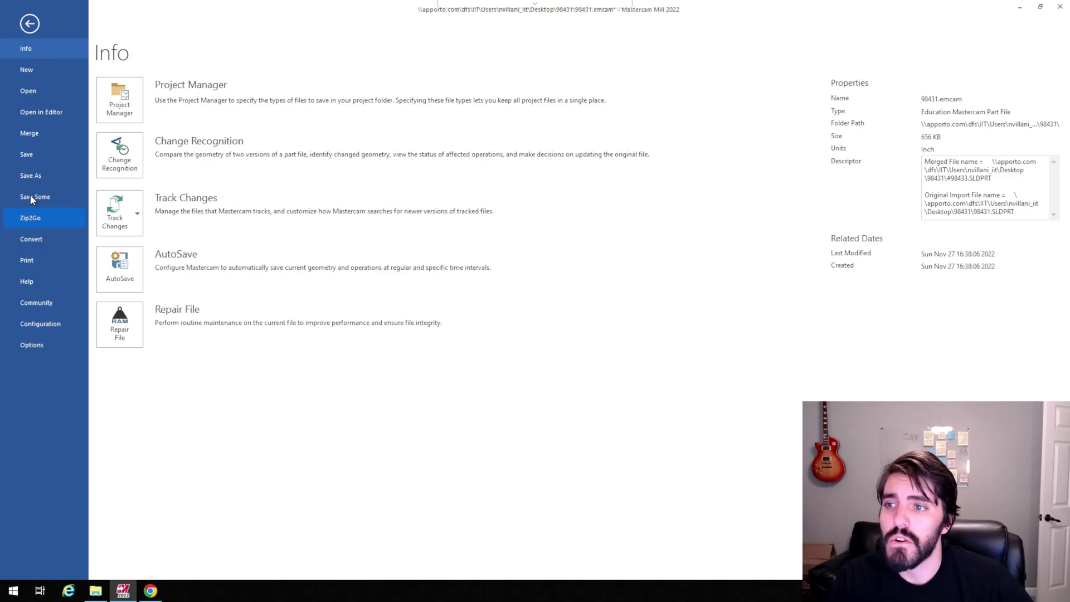
click(36, 179)
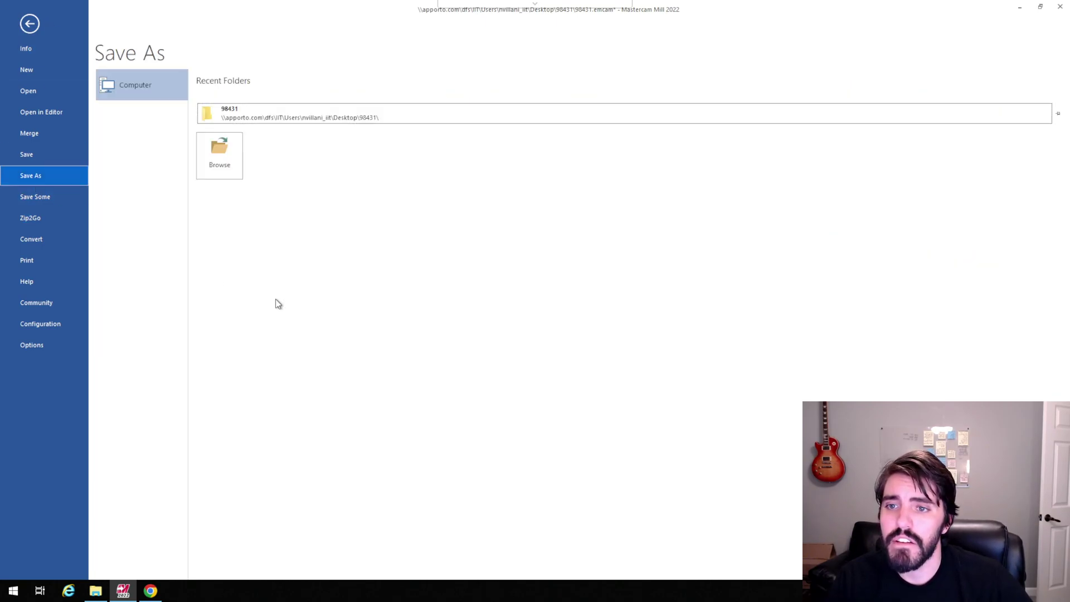
click(239, 121)
key(Return)
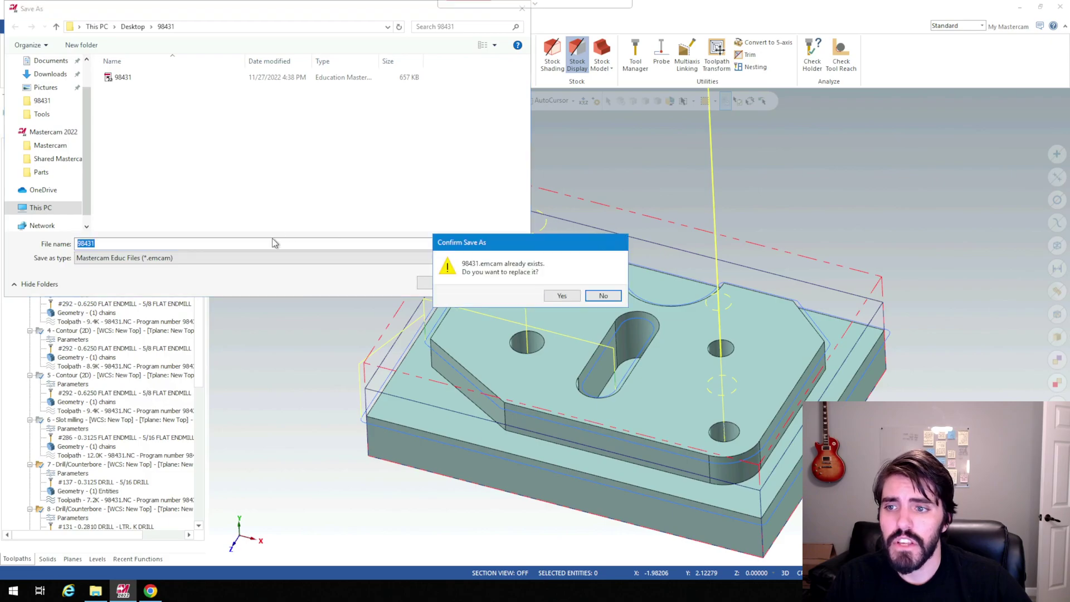